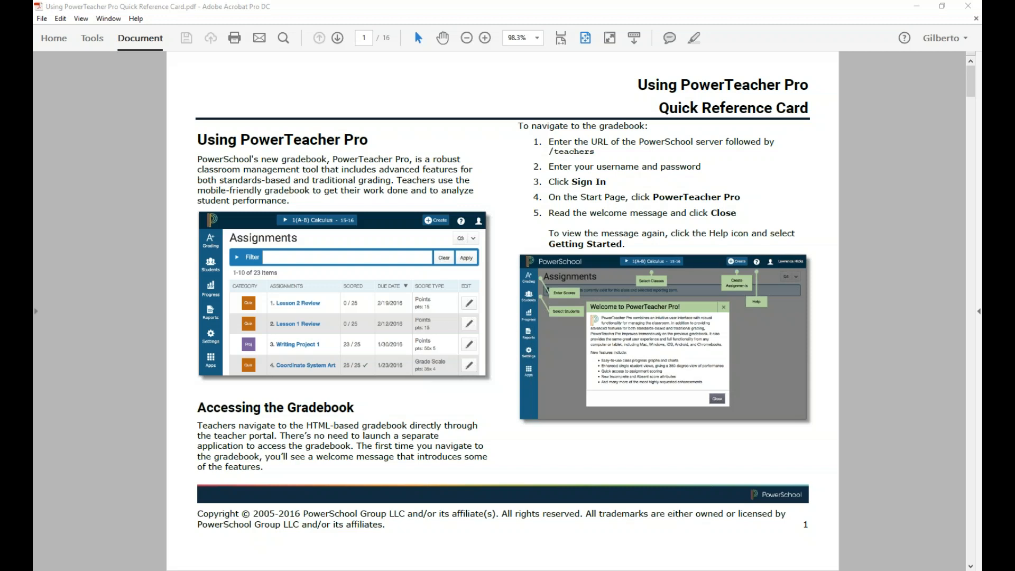
# - Skim the pages of the Using PowerTeacher Pro Quick Reference Card and return to its first page
pyautogui.click(701, 219)
pyautogui.click(841, 48)
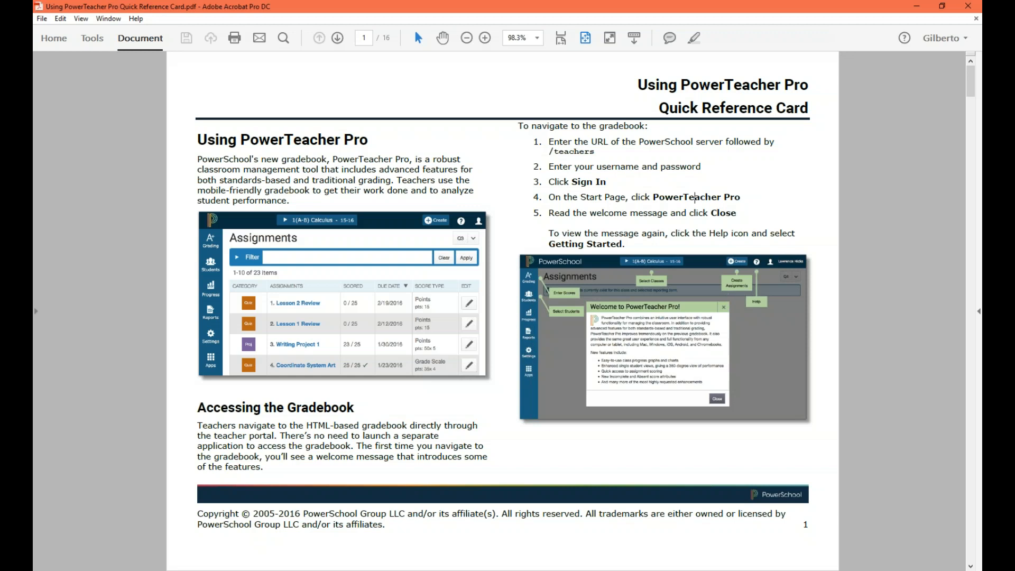
pyautogui.scroll(-1, 728, 295)
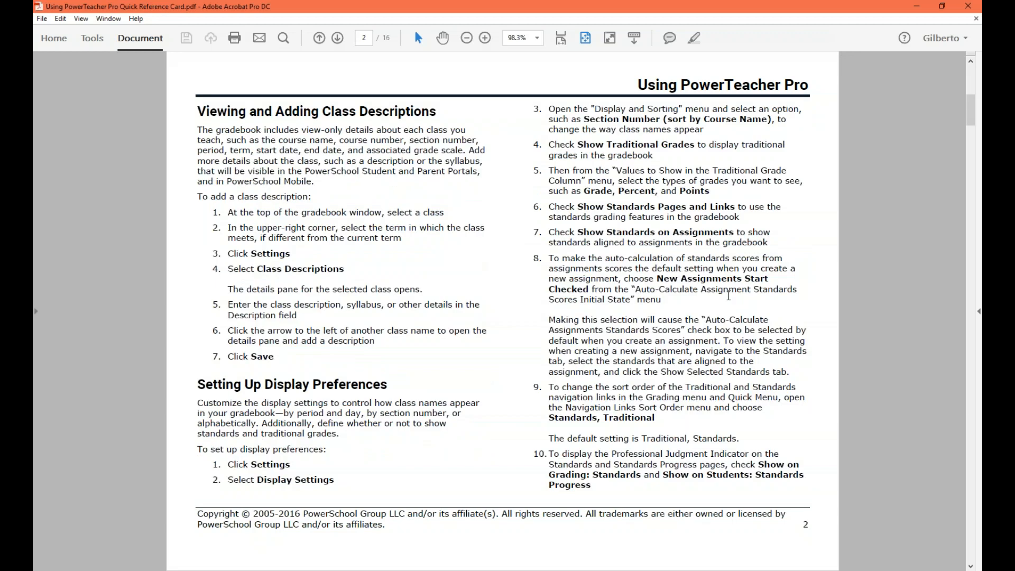
pyautogui.scroll(-1, 728, 296)
pyautogui.scroll(-3, 728, 295)
pyautogui.scroll(-2, 728, 295)
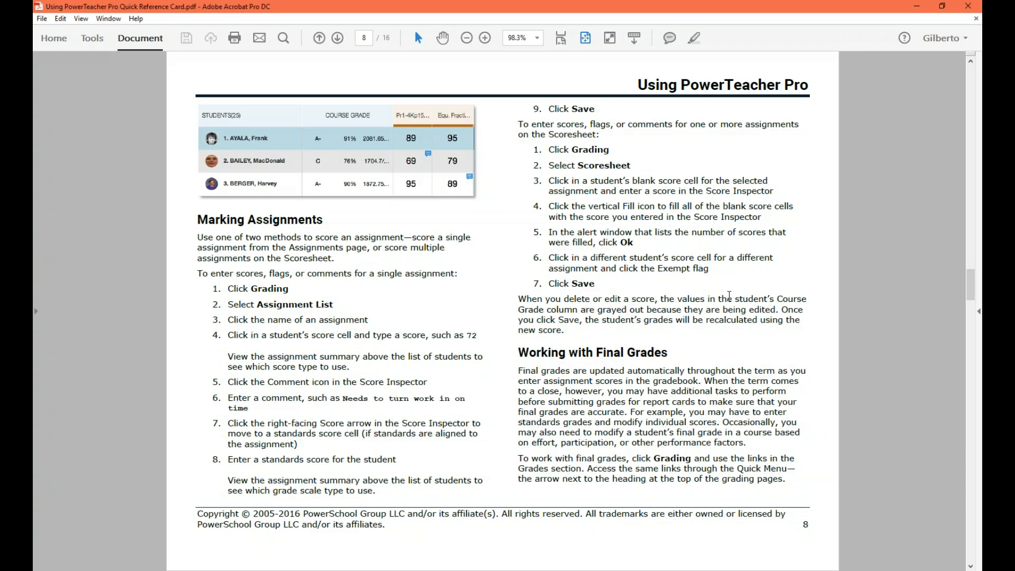
pyautogui.scroll(-1, 729, 295)
pyautogui.scroll(-1, 732, 299)
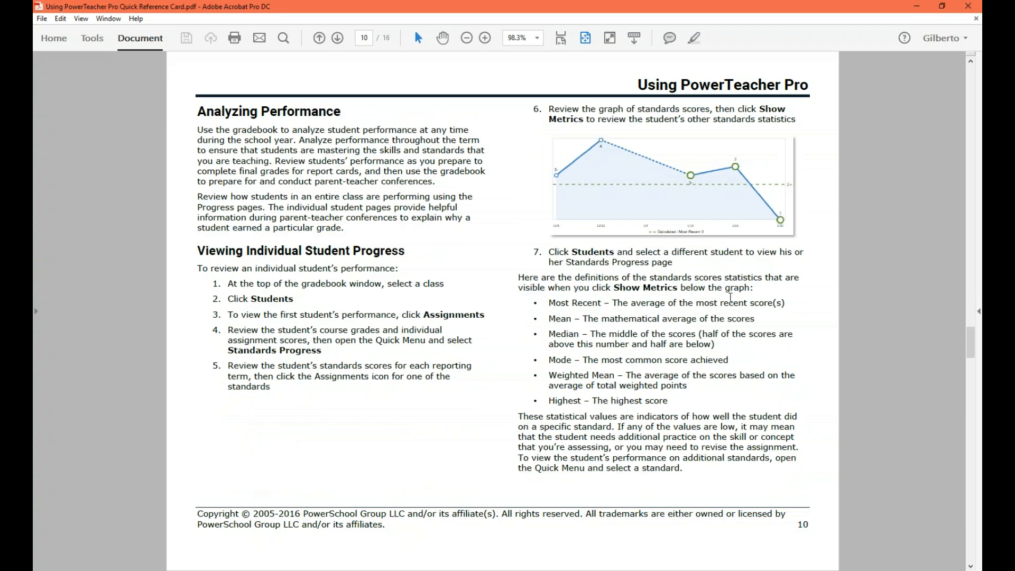
pyautogui.scroll(-1, 731, 296)
pyautogui.scroll(-3, 731, 296)
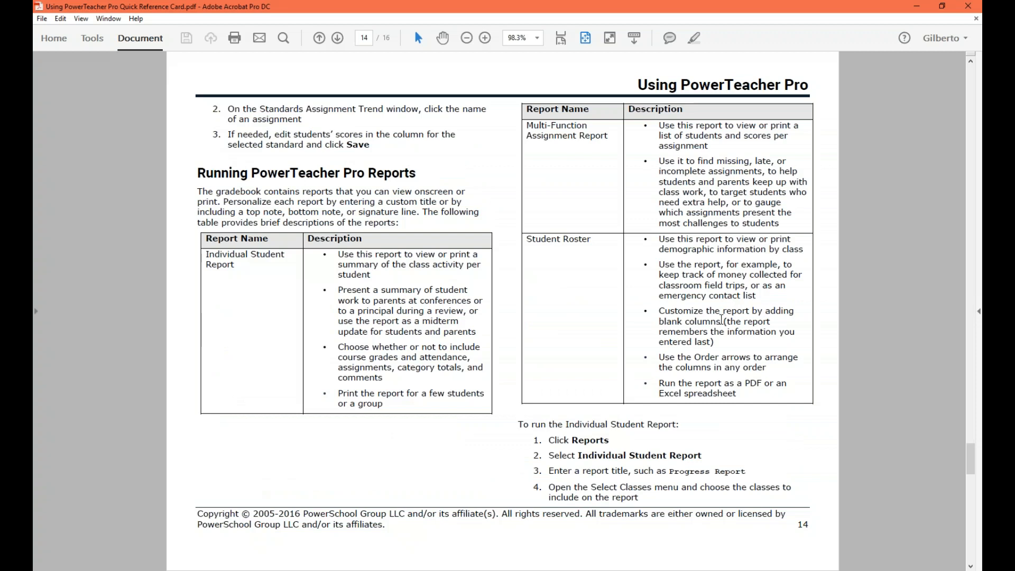
pyautogui.scroll(-2, 721, 319)
pyautogui.scroll(10, 721, 316)
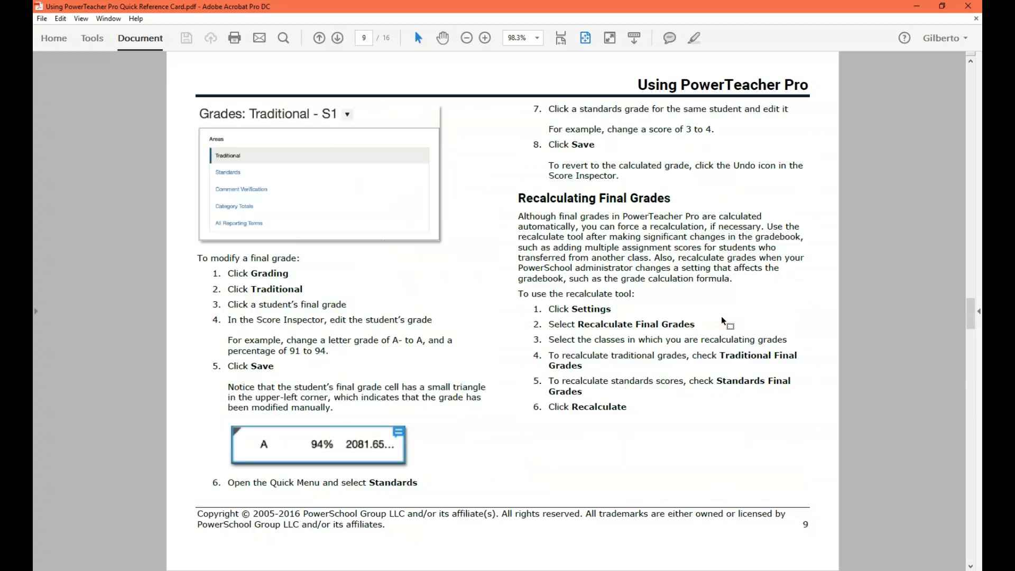
pyautogui.scroll(8, 584, 268)
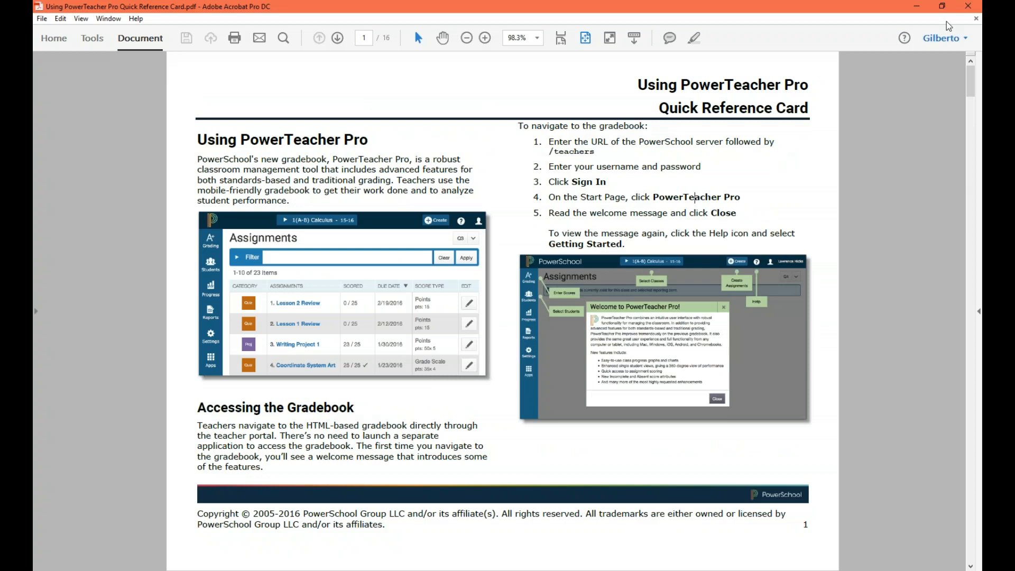
# - Switch to PowerSchool in the browser, open the teacher schedule of 17, Stand. Academy and review the listed courses
pyautogui.click(969, 23)
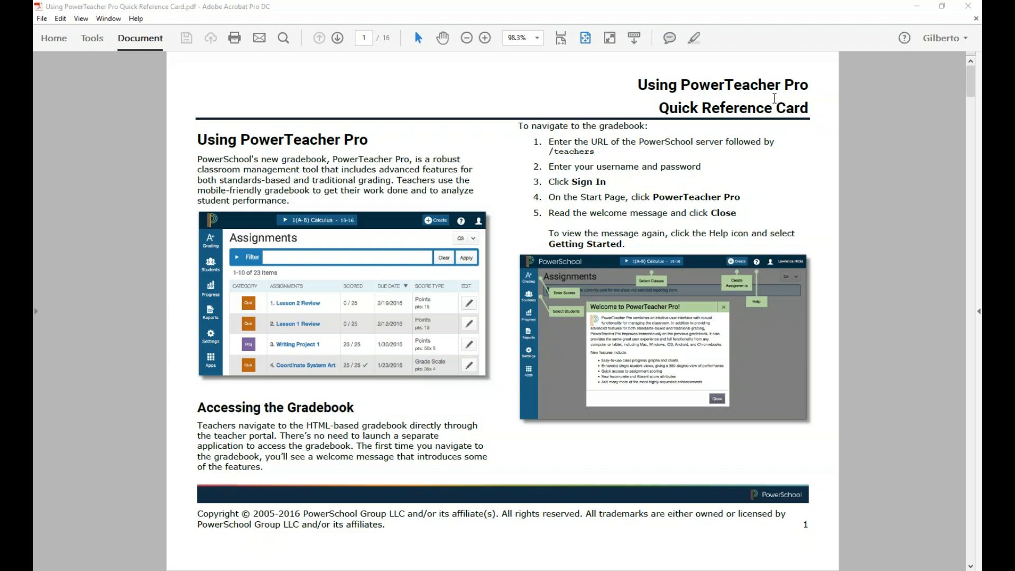
pyautogui.click(915, 7)
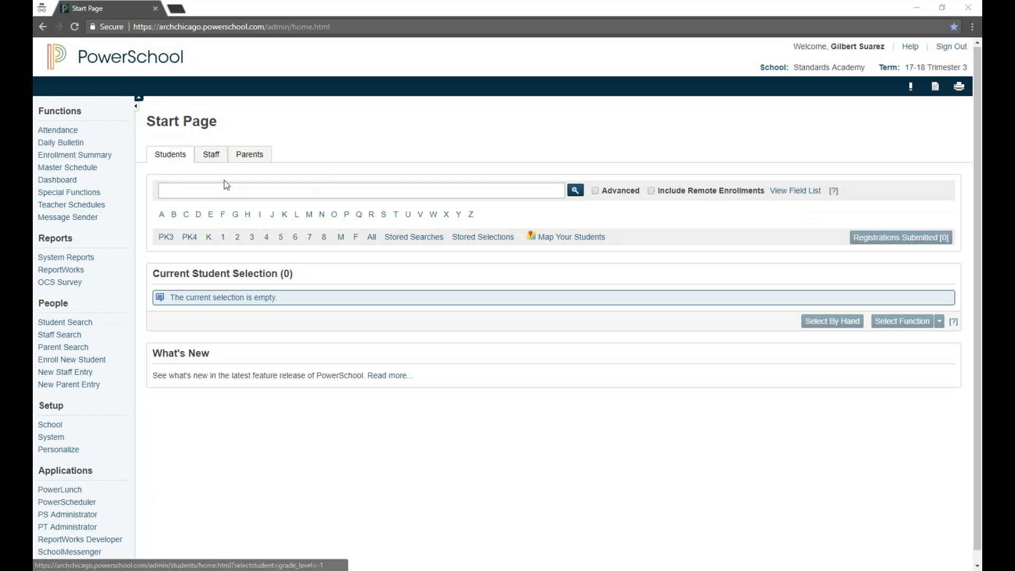
pyautogui.click(77, 207)
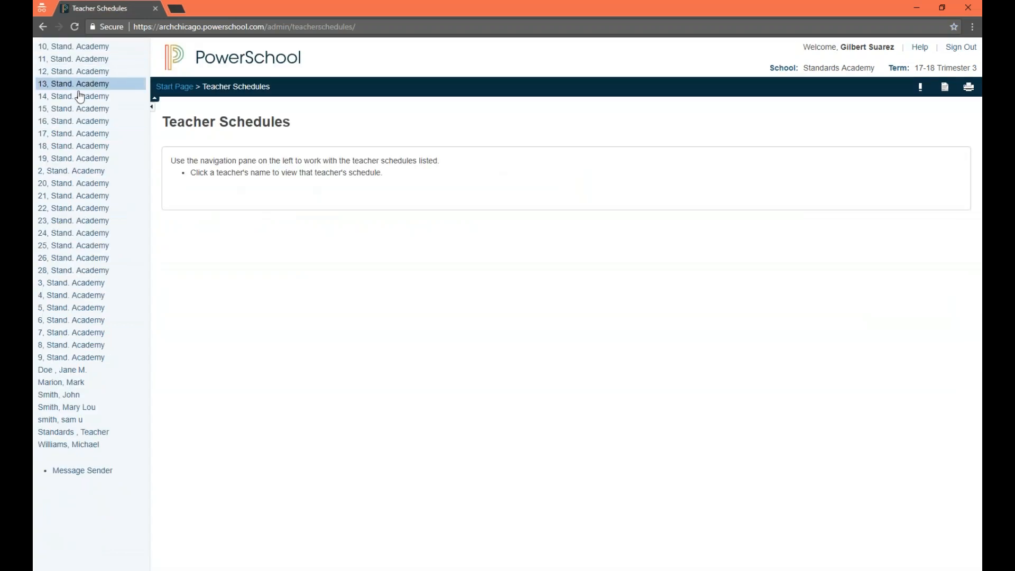
pyautogui.click(77, 134)
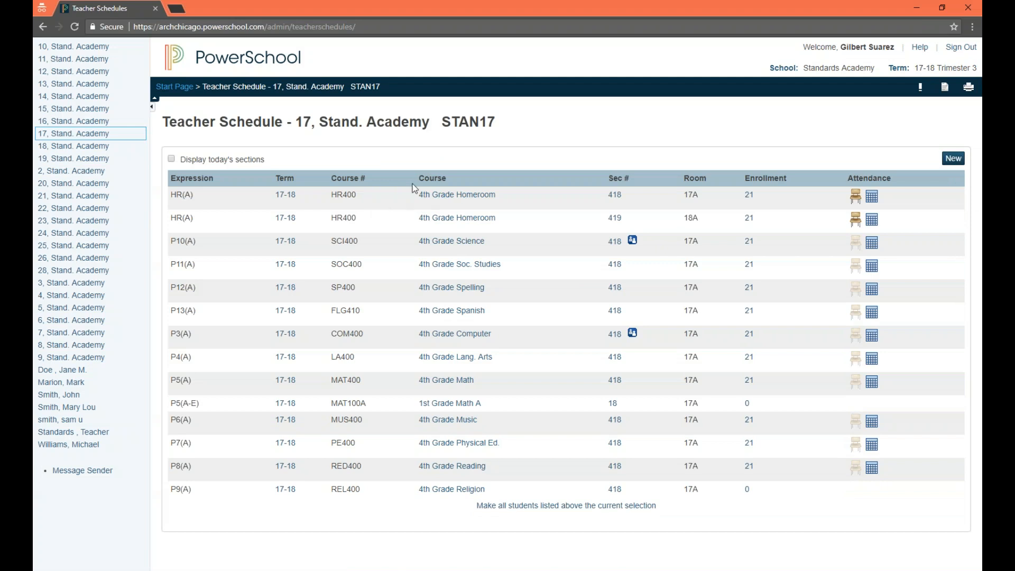
pyautogui.moveTo(413, 190); pyautogui.dragTo(529, 494)
pyautogui.click(530, 480)
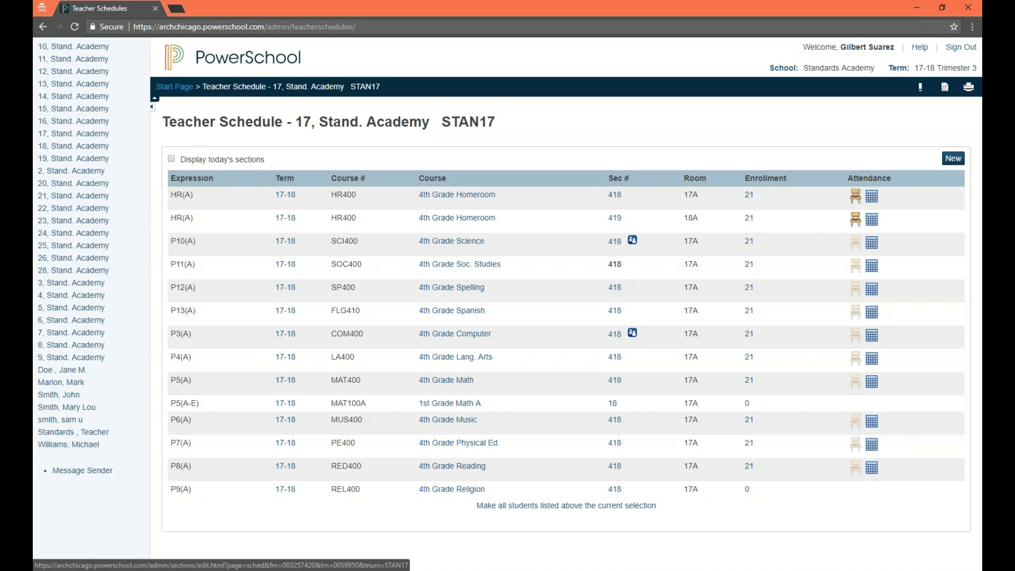
# - Open section 418 of 4th Grade Soc. Studies for editing and locate its Gradebook Type setting
pyautogui.click(614, 263)
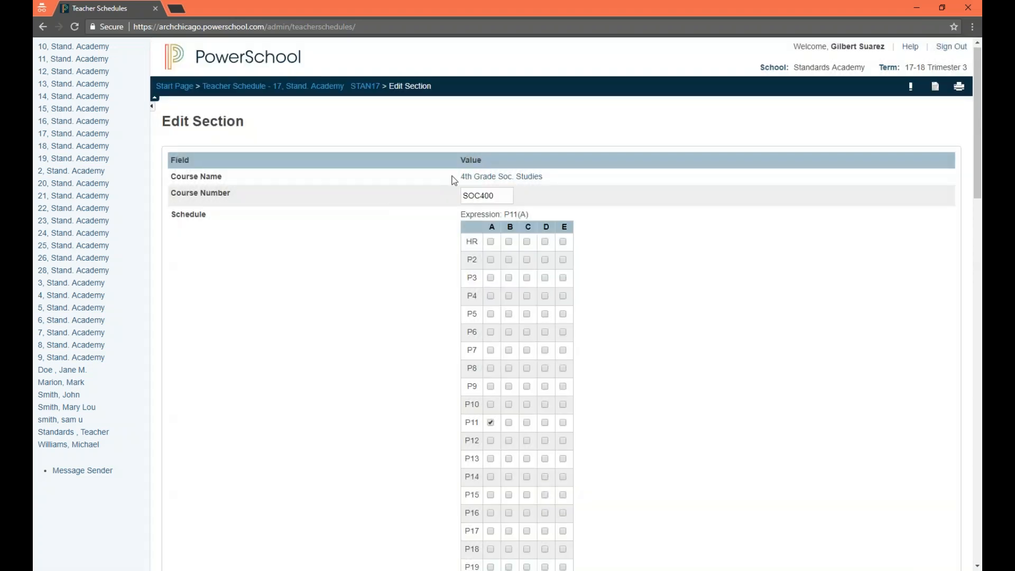
pyautogui.moveTo(452, 176); pyautogui.dragTo(543, 177)
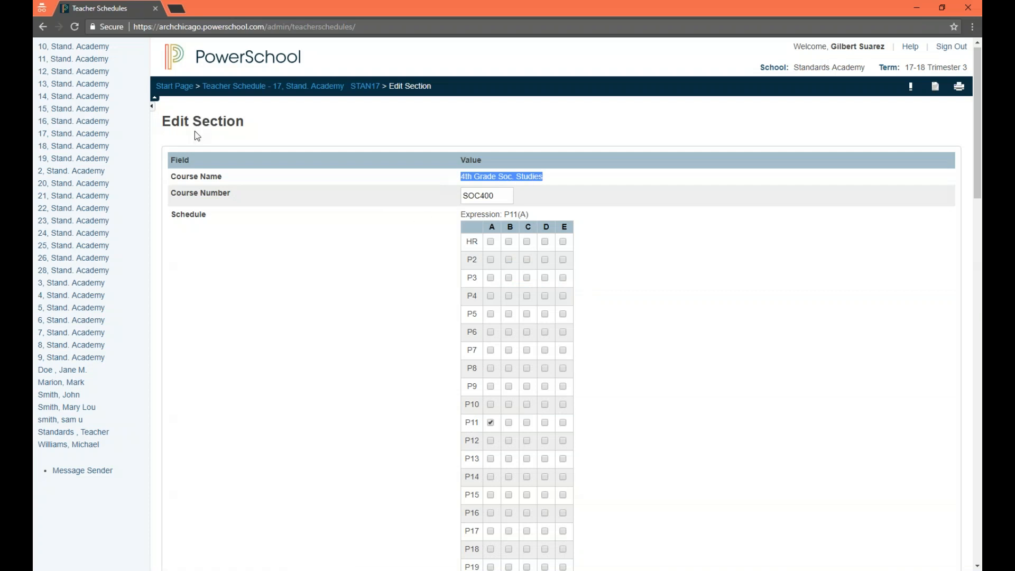
pyautogui.moveTo(163, 121); pyautogui.dragTo(244, 126)
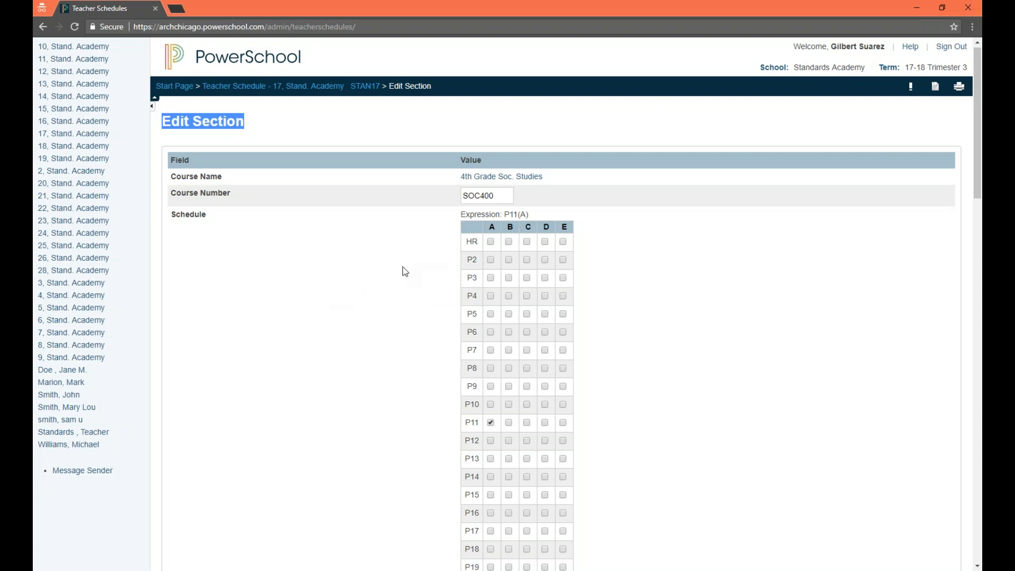
pyautogui.scroll(-3, 407, 268)
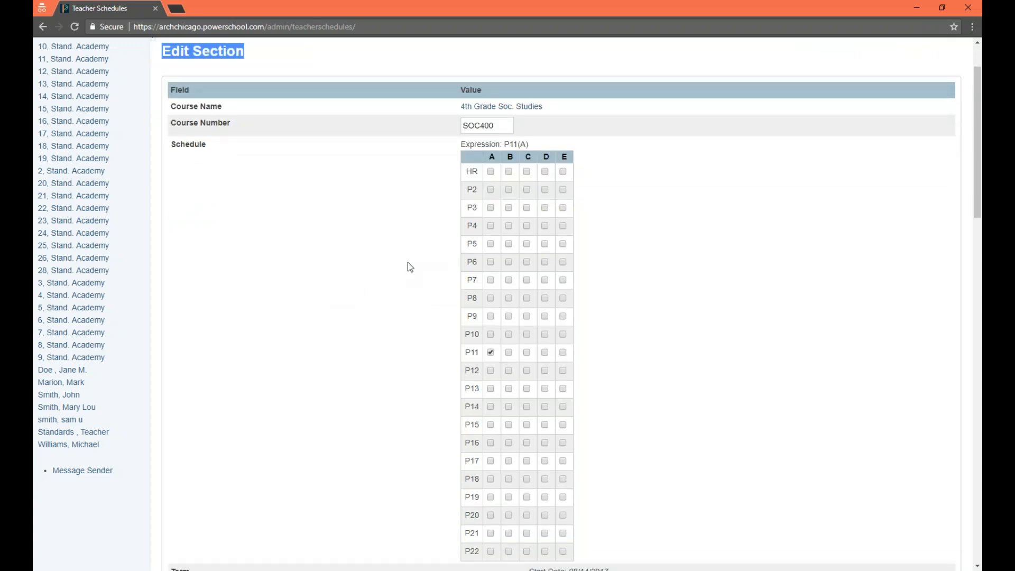
pyautogui.scroll(-5, 408, 257)
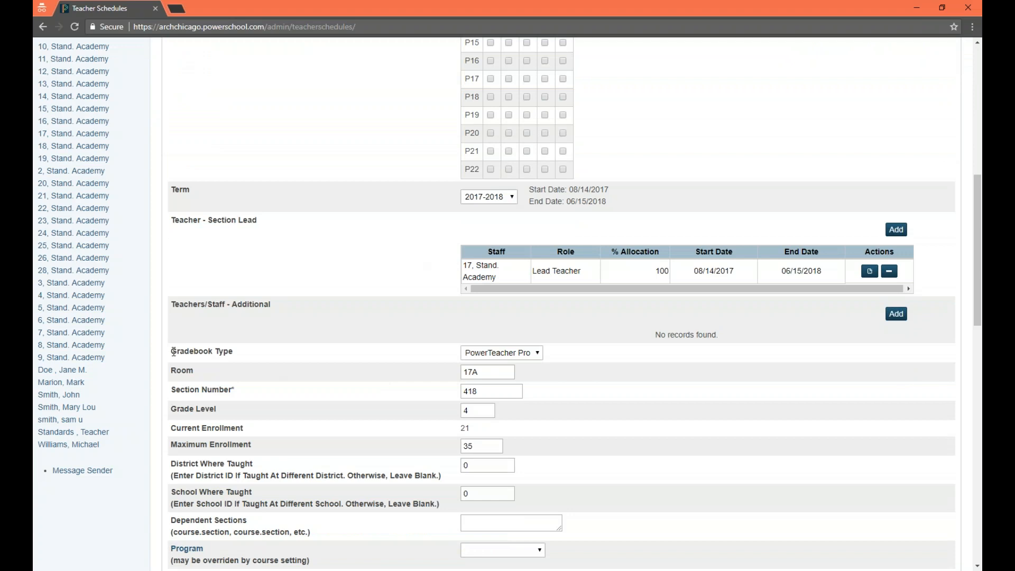
pyautogui.moveTo(174, 352); pyautogui.dragTo(233, 350)
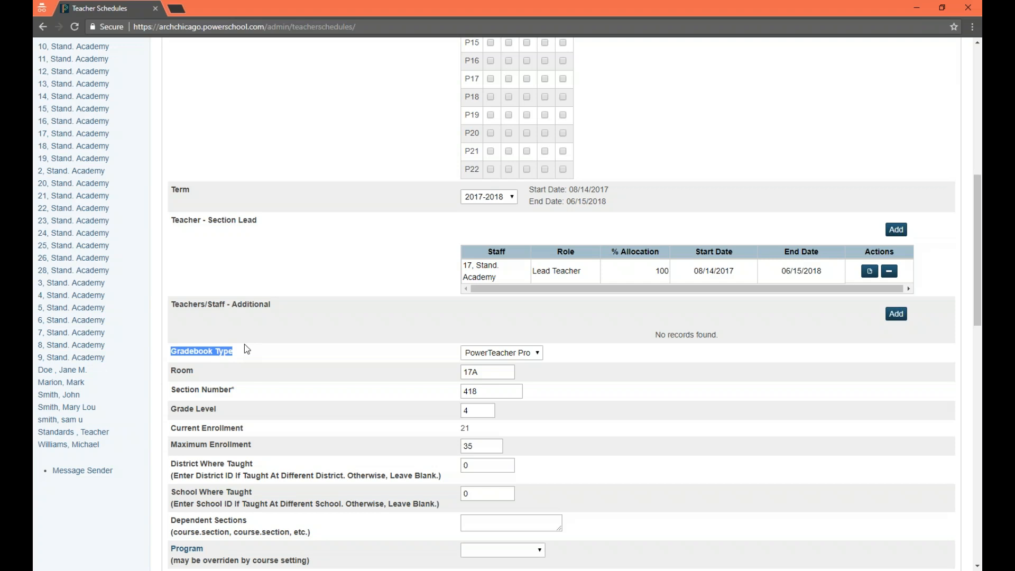
# - Set the section's Gradebook Type to PowerTeacher Pro after trying PTG, and submit the section
pyautogui.click(466, 355)
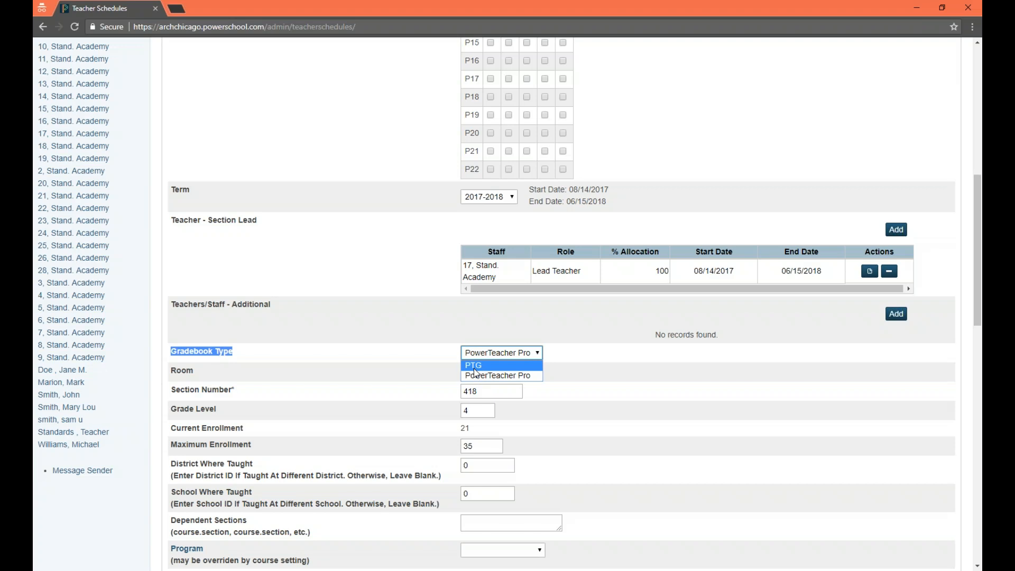
pyautogui.click(476, 365)
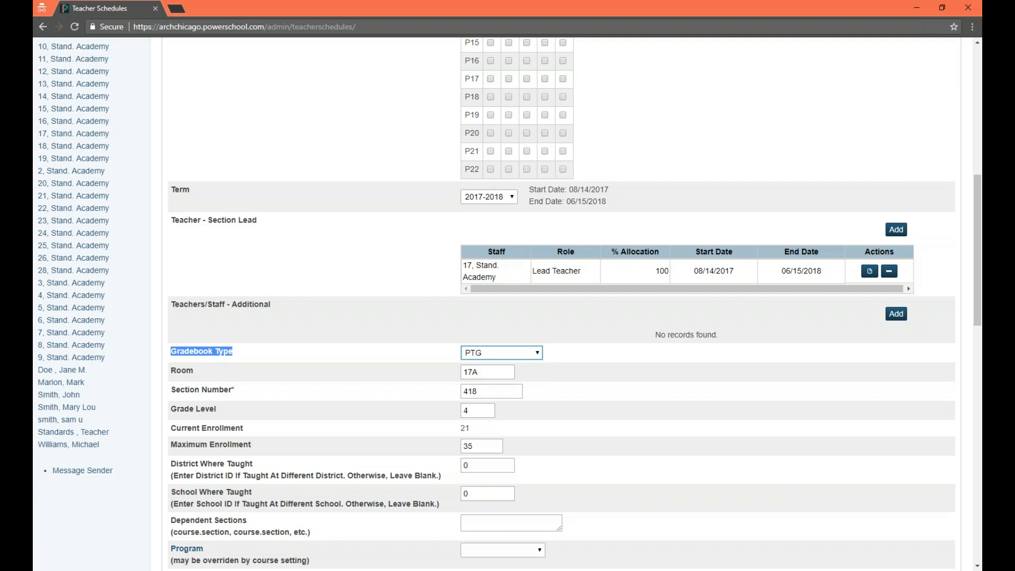
pyautogui.click(476, 359)
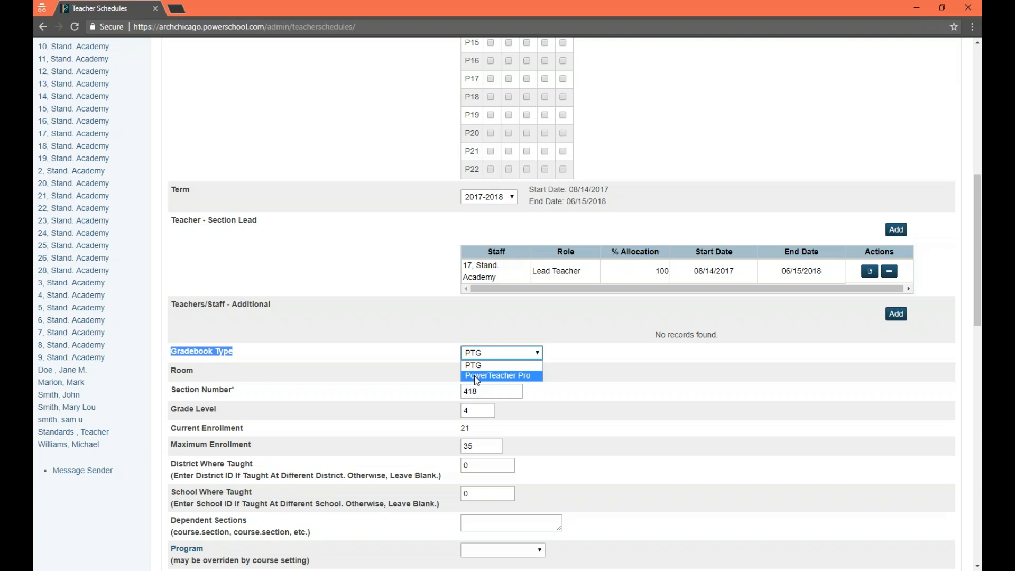
pyautogui.click(474, 375)
pyautogui.click(690, 461)
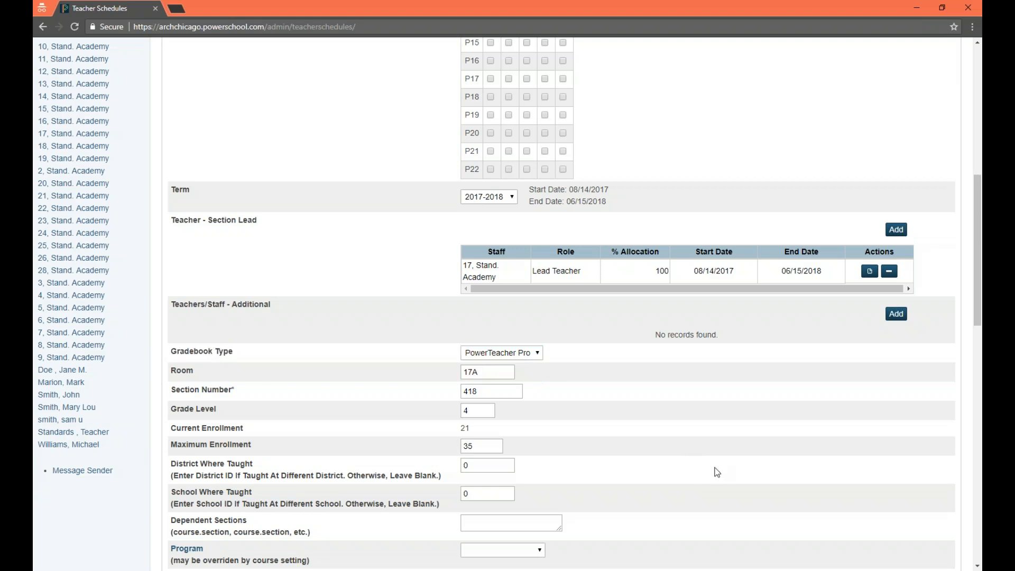
pyautogui.scroll(-15, 719, 473)
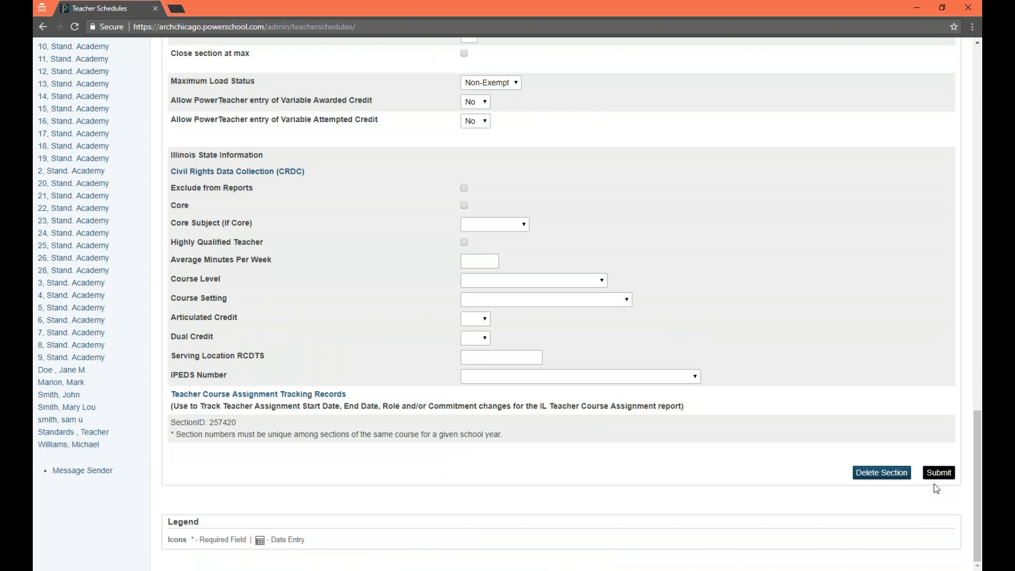
pyautogui.click(938, 471)
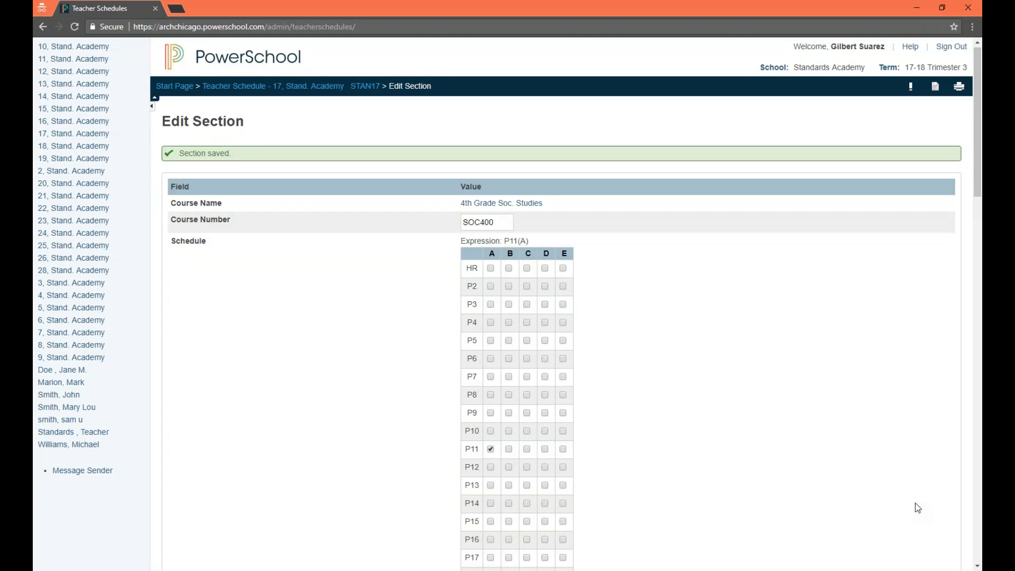
# - Return to the STAN17 teacher schedule and reopen the 4th Grade Soc. Studies section 418 at its gradebook settings
pyautogui.click(360, 86)
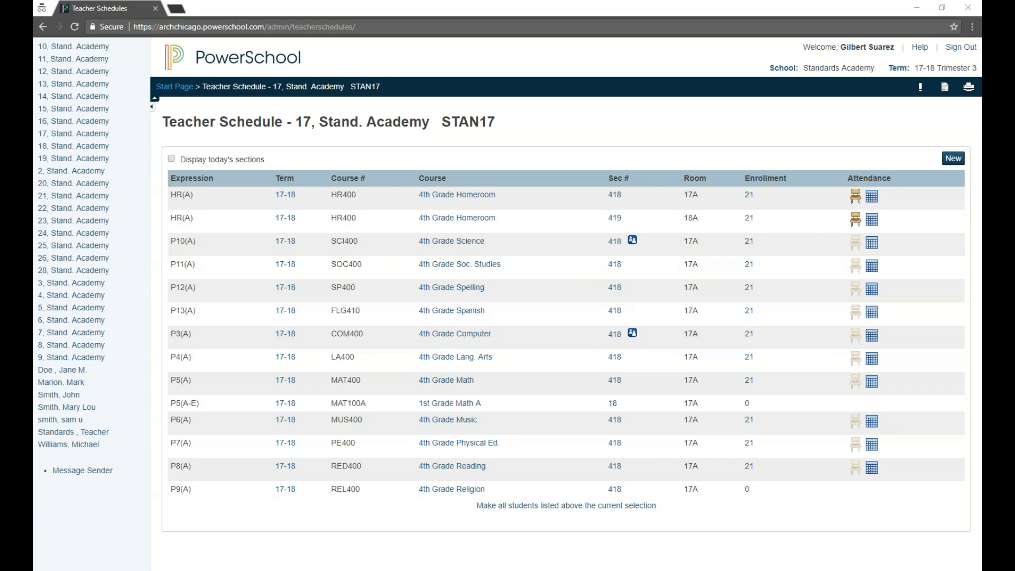
pyautogui.click(614, 264)
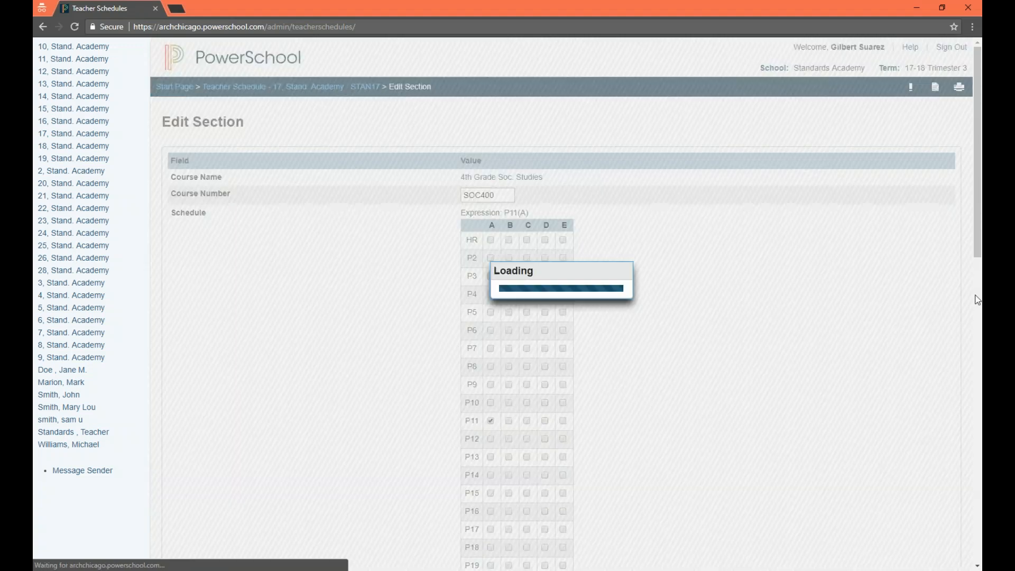
pyautogui.scroll(-8, 607, 351)
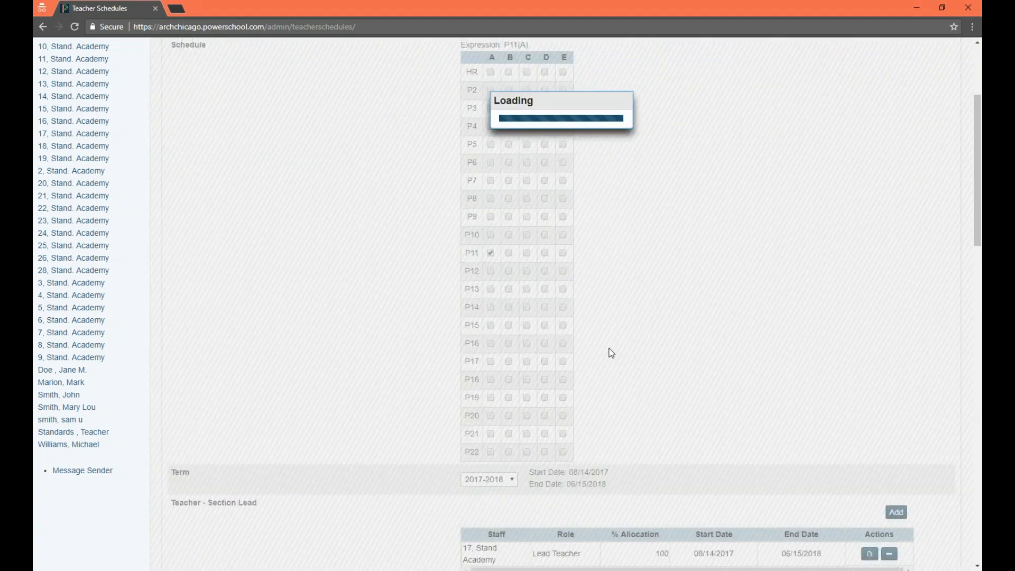
pyautogui.scroll(-2, 611, 353)
# - Switch the section's Gradebook Type between PTG and PowerTeacher Pro, ending on PowerTeacher Pro
pyautogui.click(529, 296)
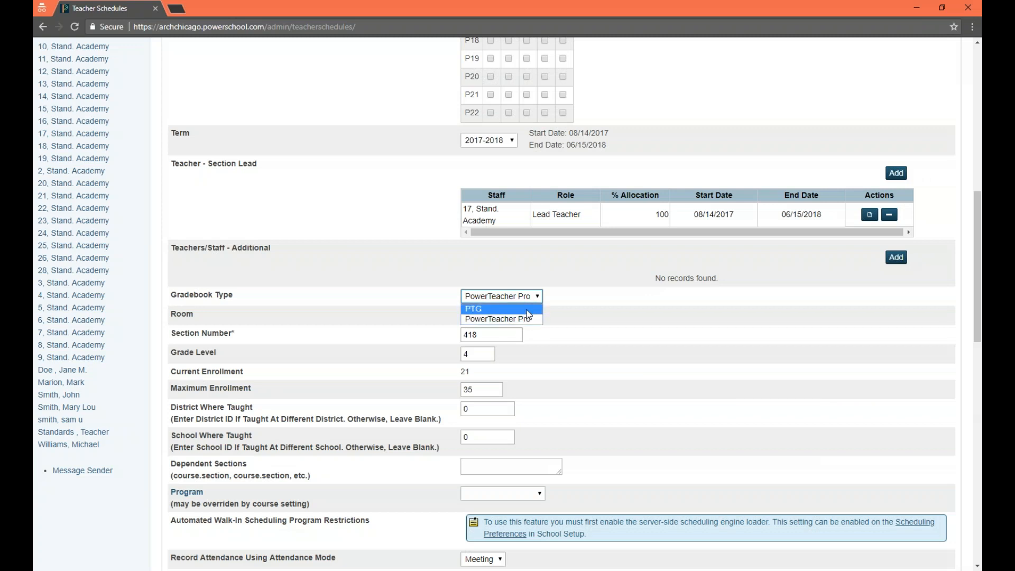
pyautogui.click(526, 309)
pyautogui.click(528, 296)
pyautogui.click(534, 319)
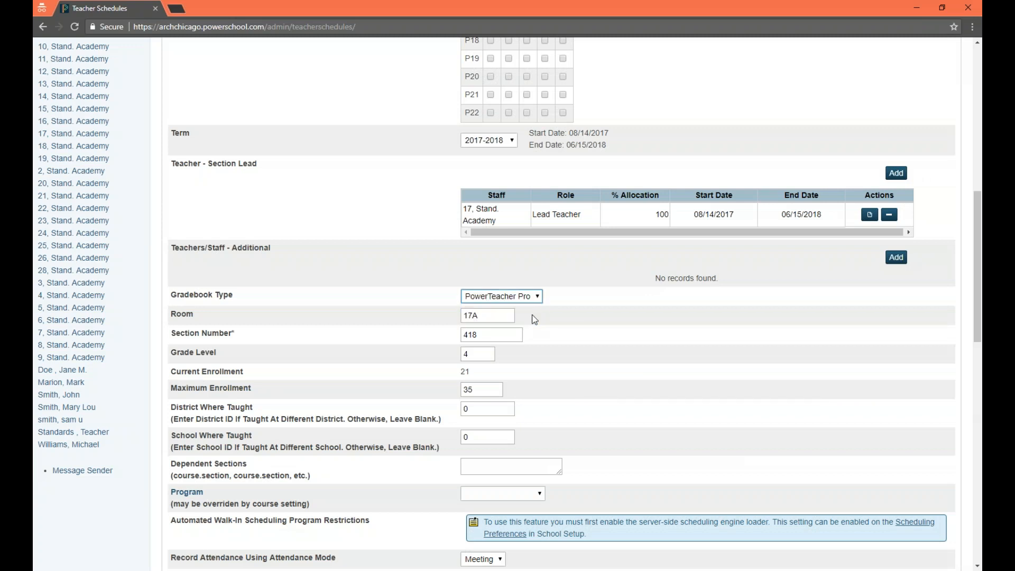
pyautogui.click(535, 299)
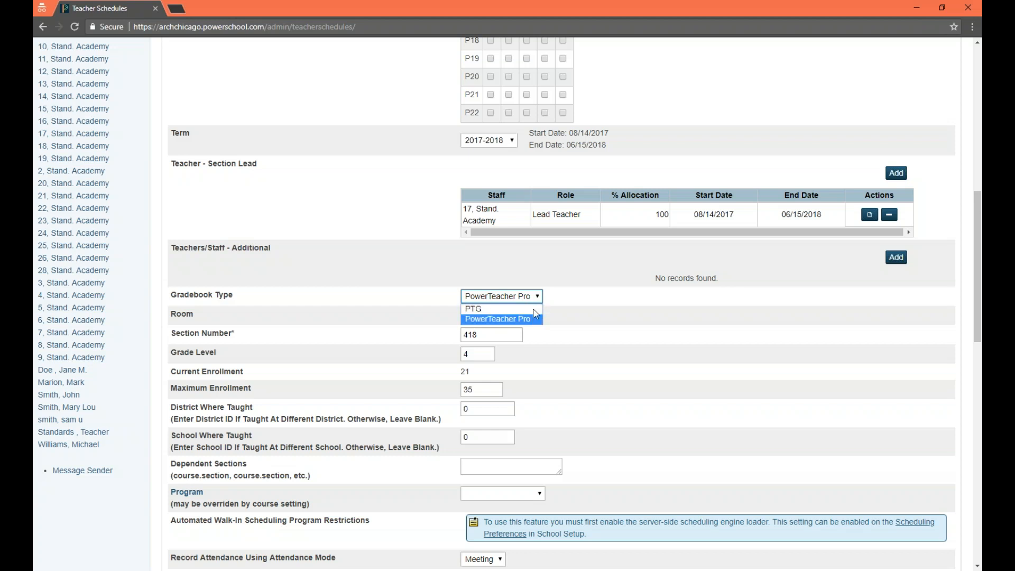
pyautogui.click(528, 319)
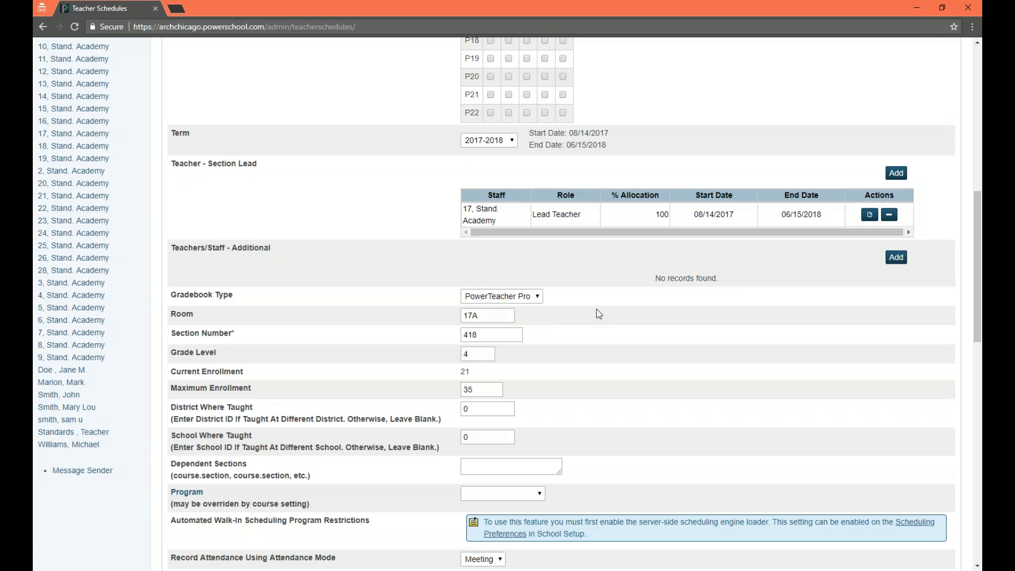
pyautogui.click(527, 301)
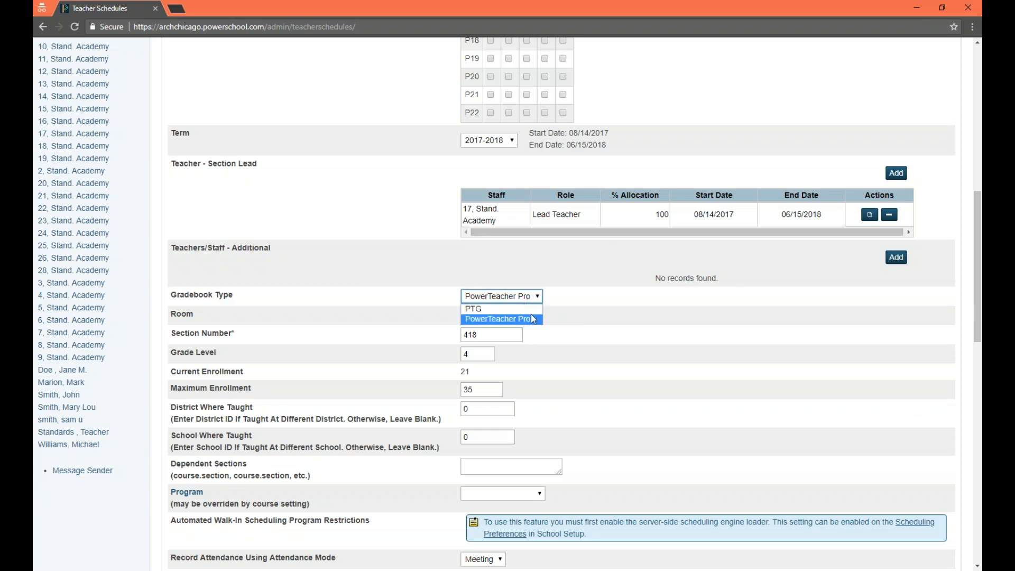
pyautogui.click(515, 312)
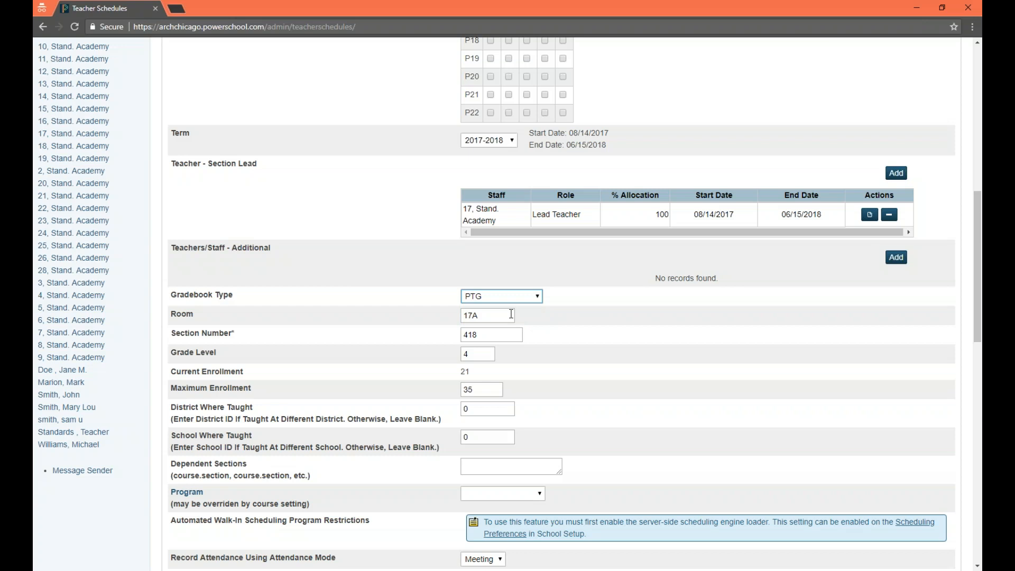
pyautogui.click(531, 296)
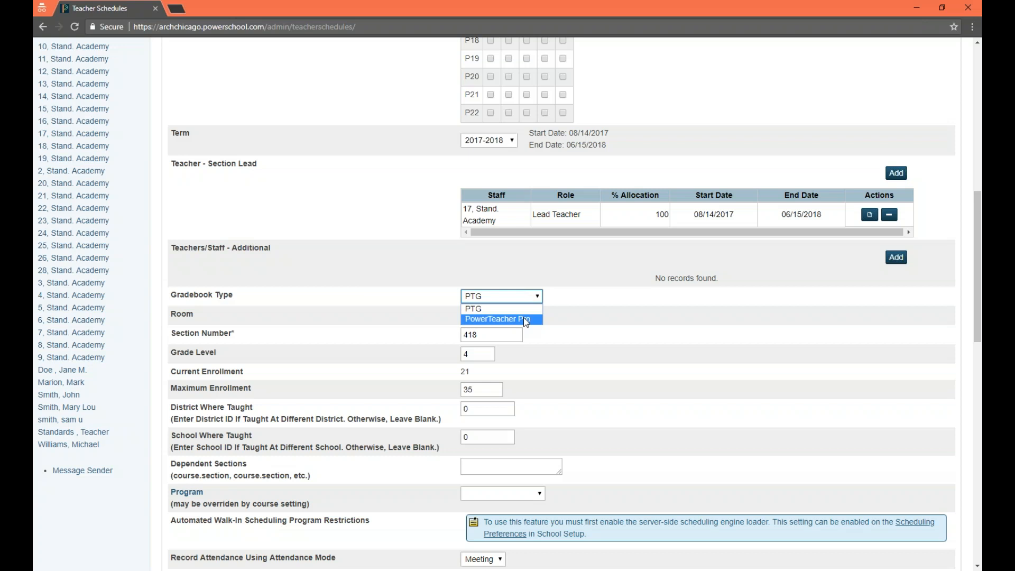
pyautogui.click(523, 317)
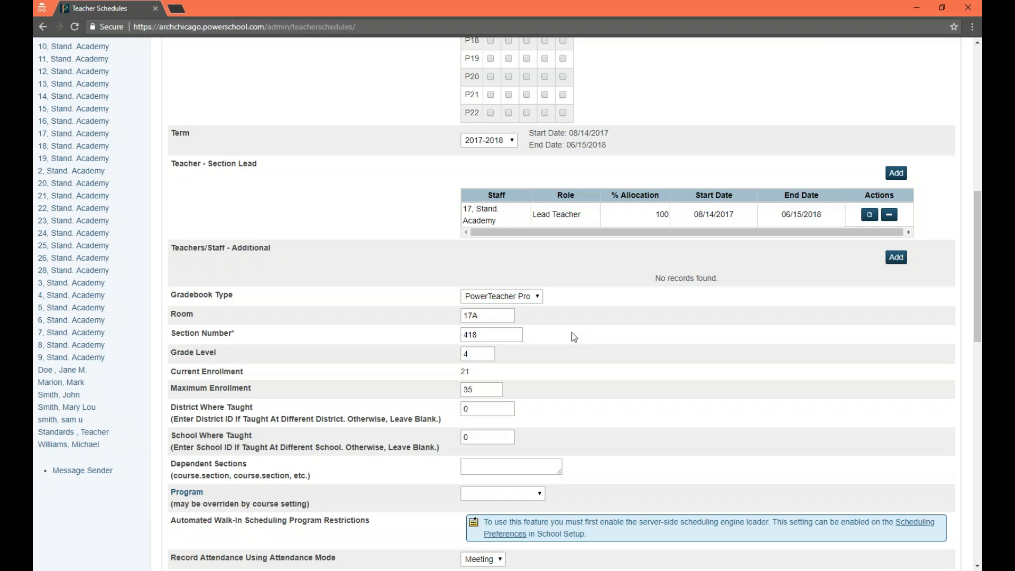
# - Switch the 4th Grade Soc. Studies section's Gradebook Type to PTG without submitting it
pyautogui.scroll(6, 572, 332)
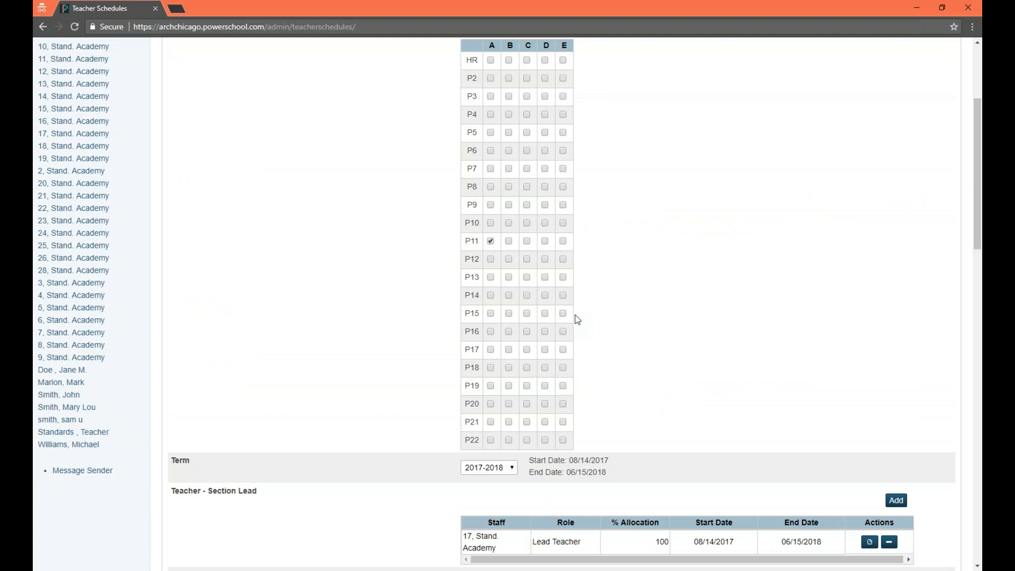
pyautogui.scroll(-4, 521, 422)
pyautogui.click(519, 411)
pyautogui.click(512, 420)
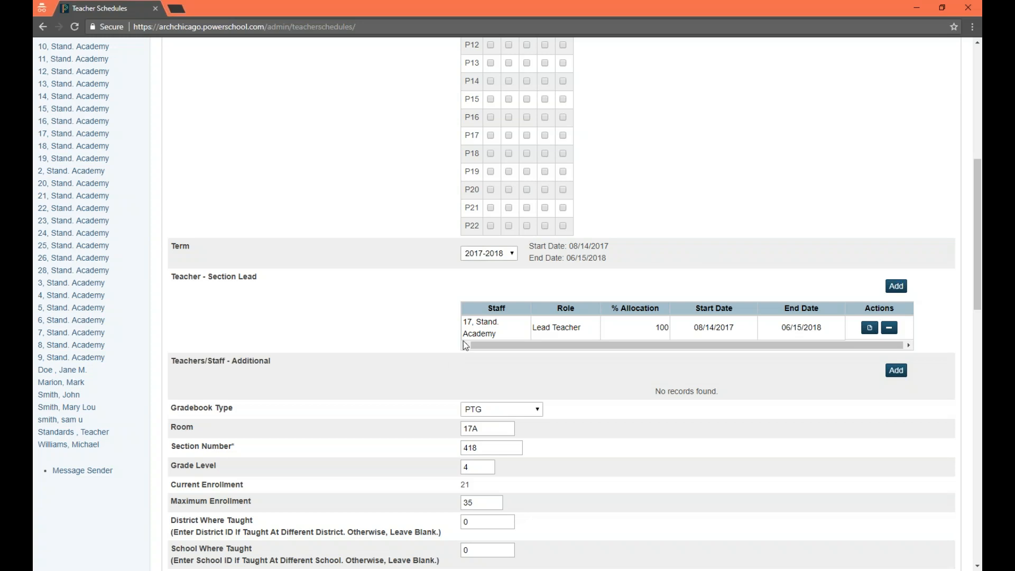
# - Return to the STAN17 teacher schedule and open 4th Grade Math section 418 at its Gradebook Type setting
pyautogui.scroll(8, 537, 393)
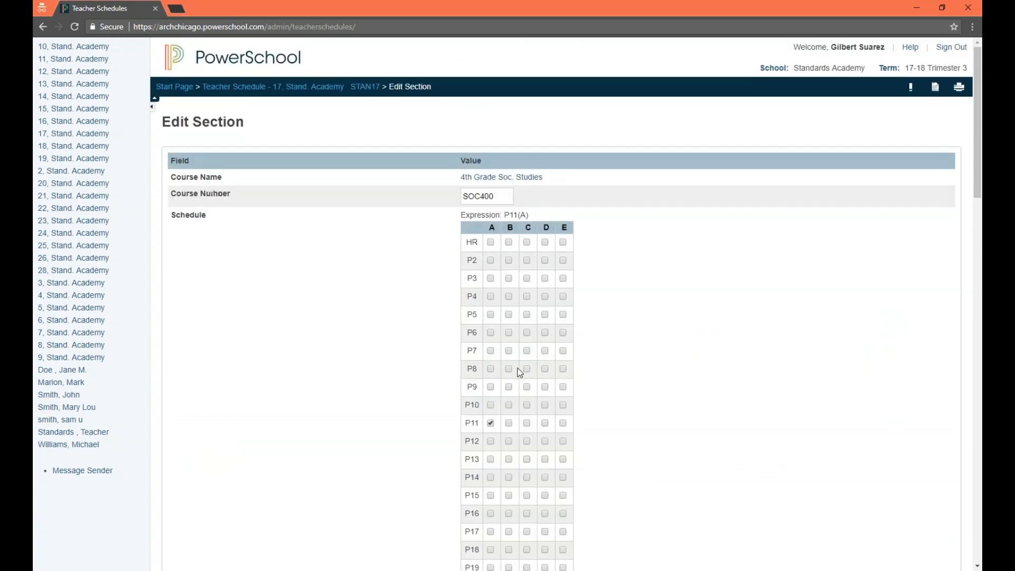
pyautogui.click(338, 87)
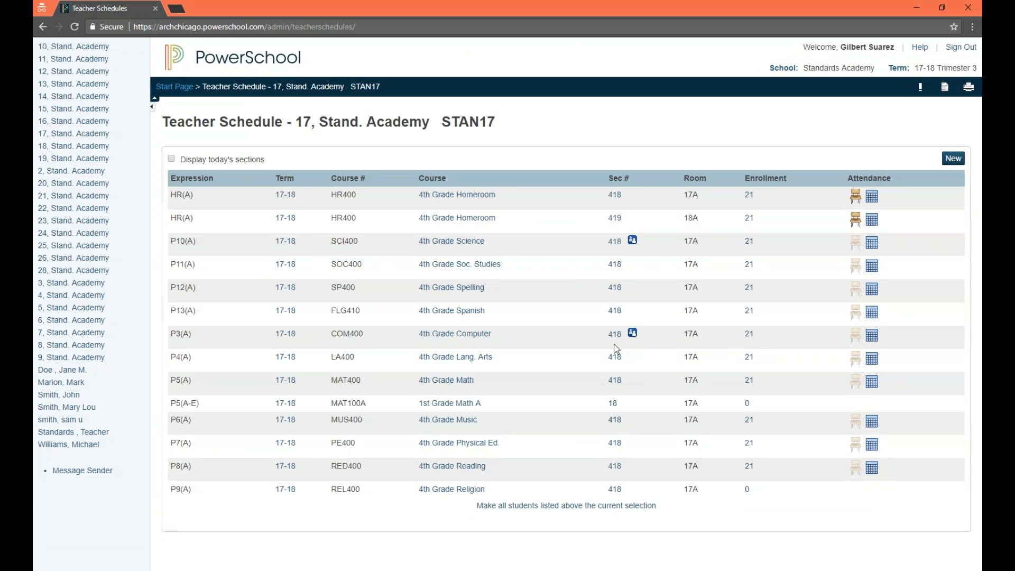
pyautogui.click(614, 380)
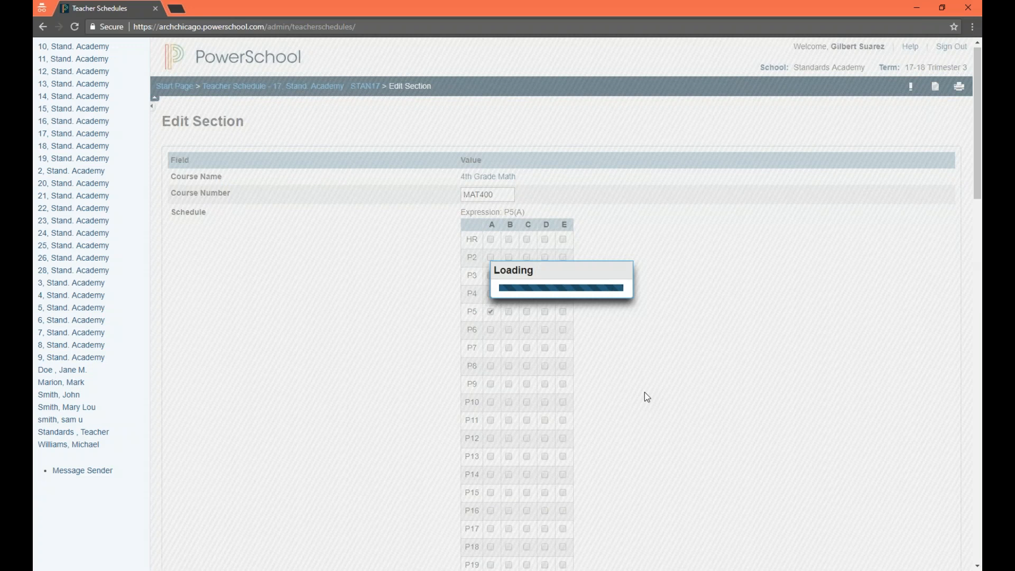
pyautogui.scroll(-2, 648, 395)
pyautogui.scroll(-6, 649, 397)
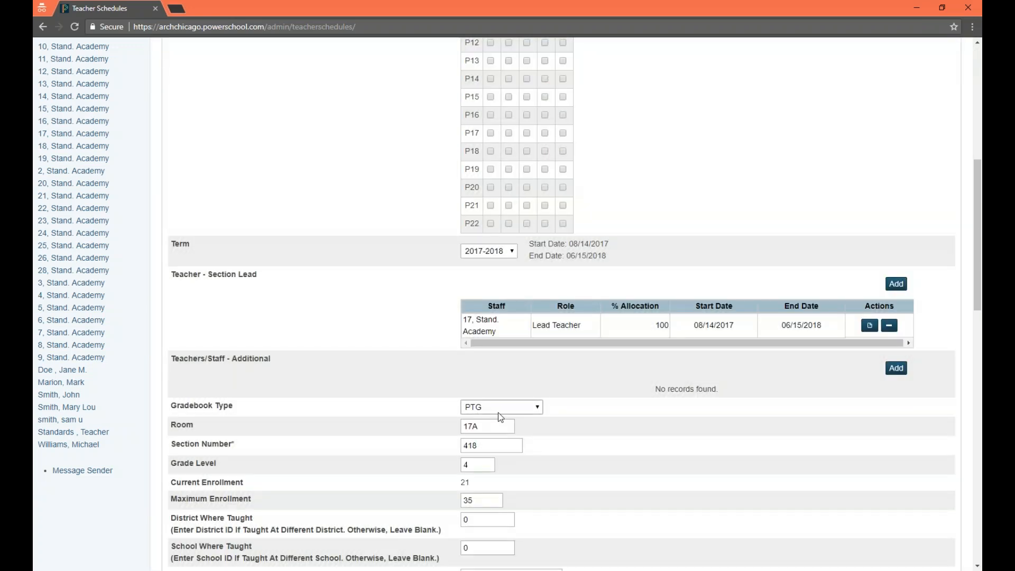
# - Set the 4th Grade Math section's Gradebook Type to PowerTeacher Pro and submit the section
pyautogui.click(498, 408)
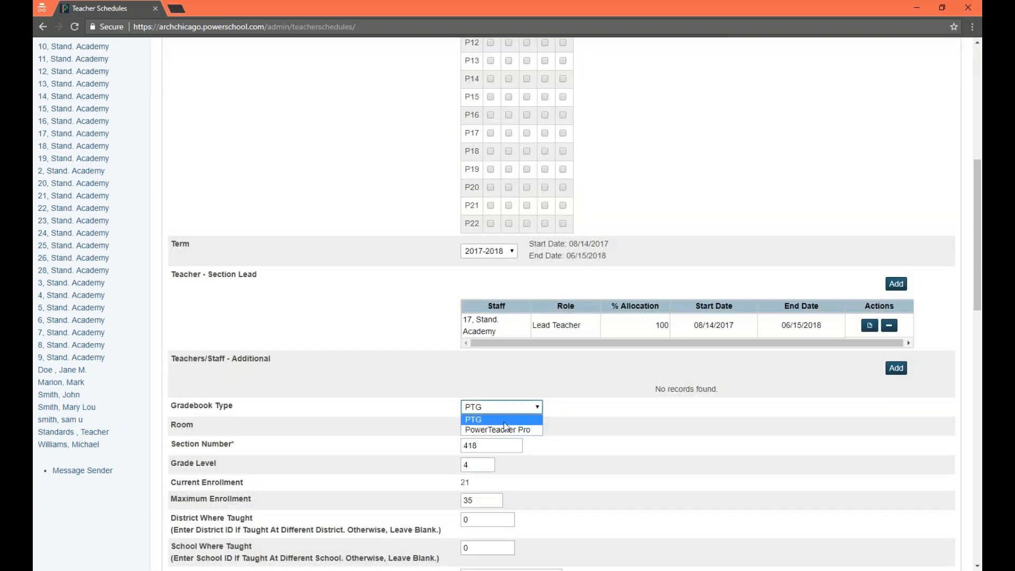
pyautogui.click(504, 429)
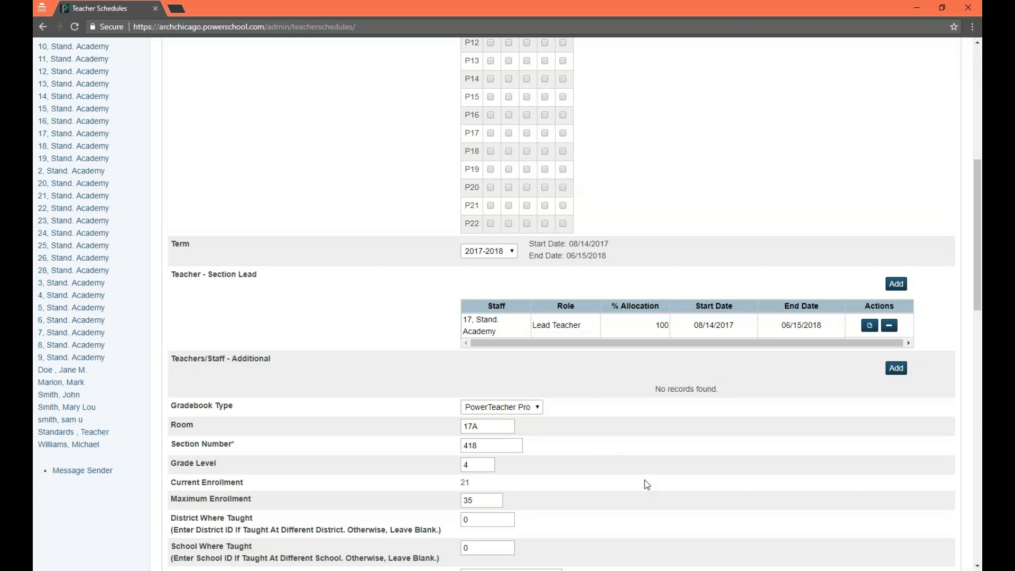
pyautogui.scroll(-15, 691, 492)
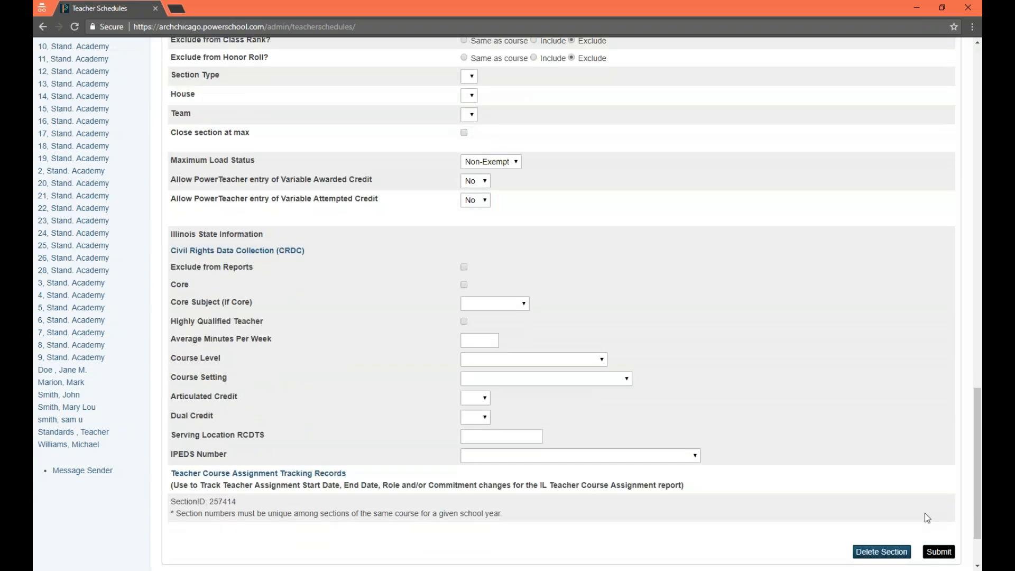
pyautogui.click(938, 535)
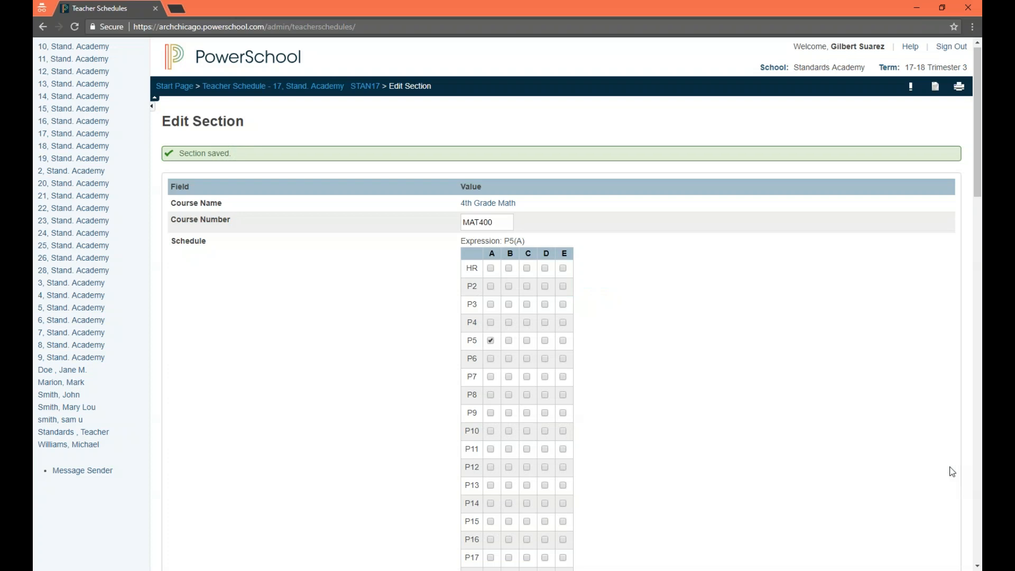
# - Check the course name, Gradebook Type and section number of the saved 4th Grade Math section
pyautogui.moveTo(525, 204); pyautogui.dragTo(459, 203)
pyautogui.scroll(-8, 557, 266)
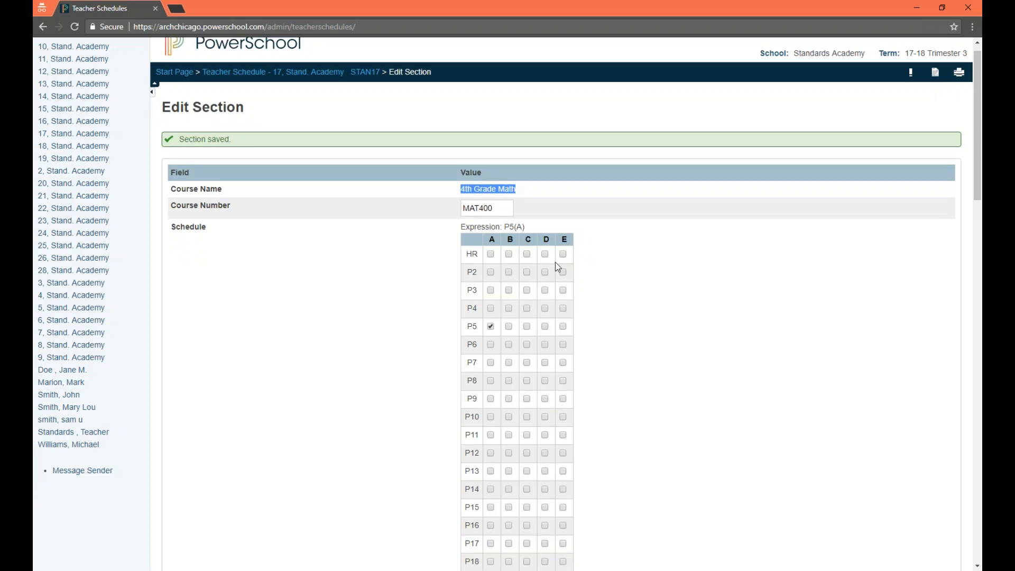
pyautogui.moveTo(478, 247); pyautogui.dragTo(463, 248)
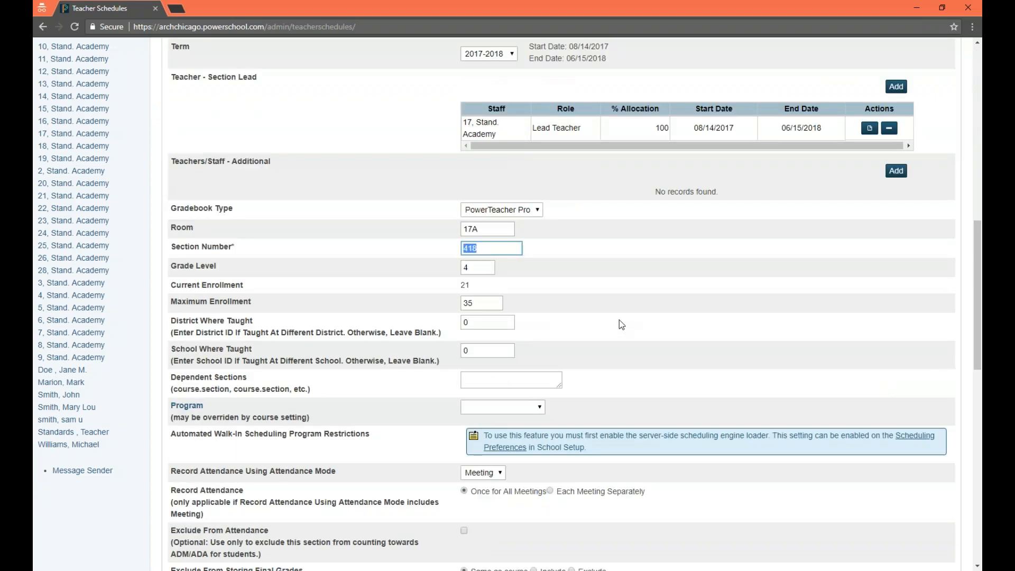
pyautogui.press('Return')
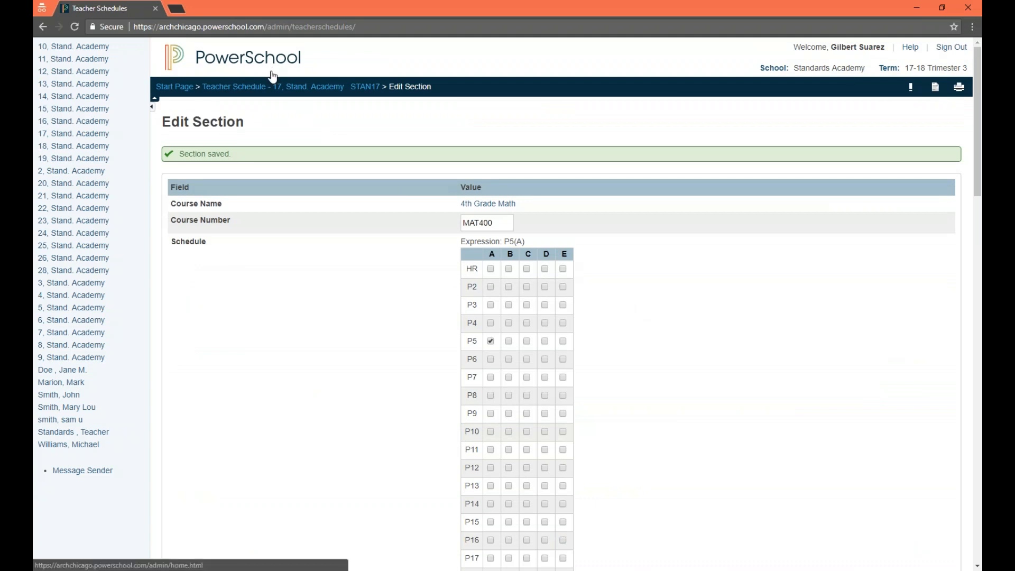
# - Sign out of the administrator portal and open the teacher sign-in page at archchicago.powerschool.com/teachers
pyautogui.click(274, 69)
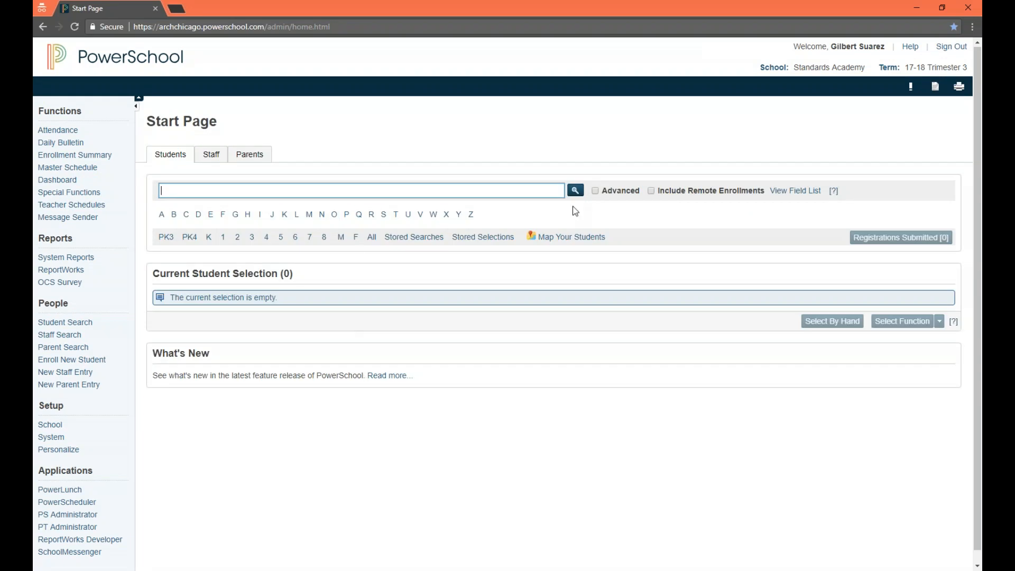
pyautogui.click(950, 49)
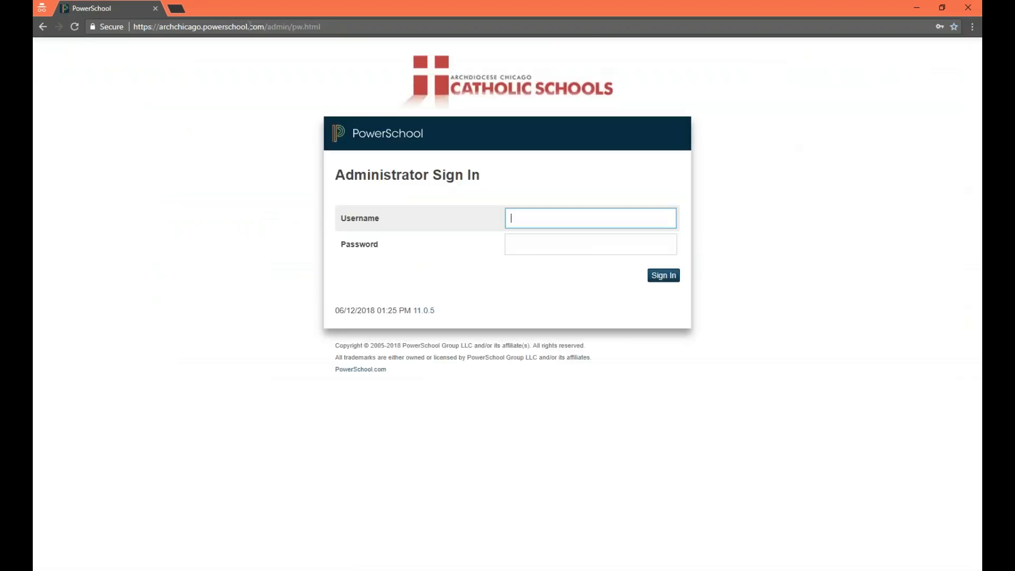
pyautogui.moveTo(268, 26); pyautogui.dragTo(393, 20)
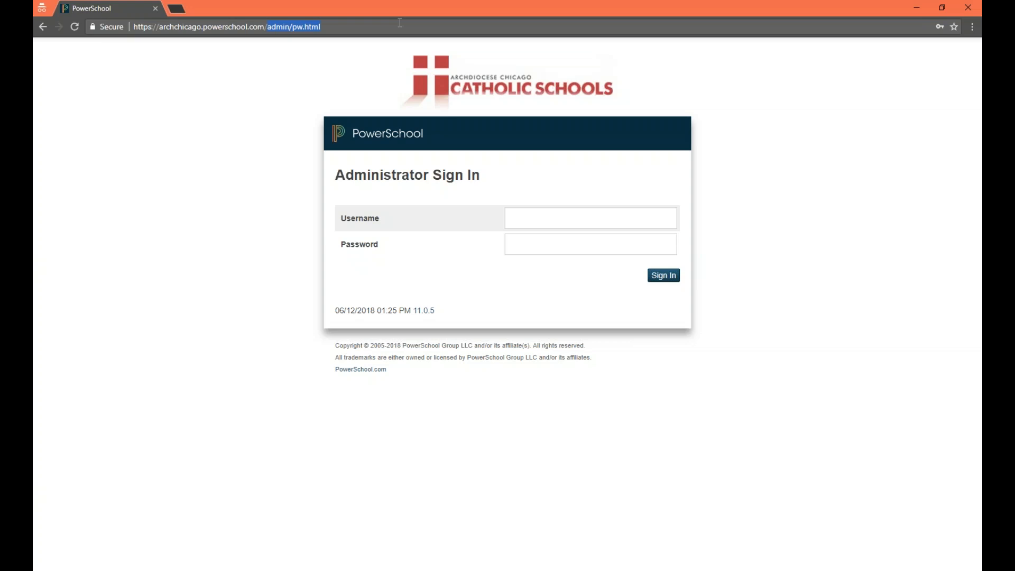
pyautogui.press('BackSpace')
pyautogui.press('BackSpace')
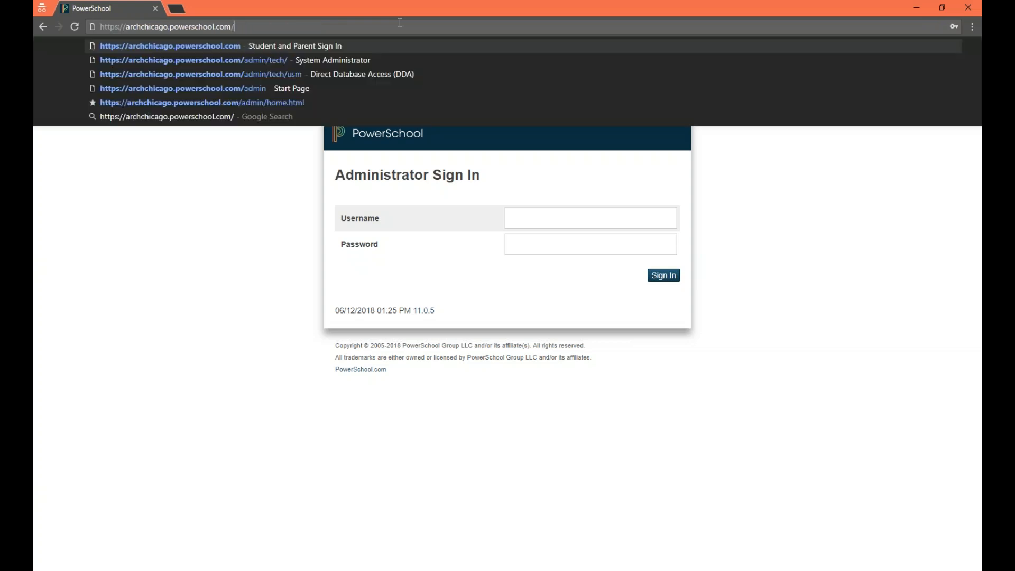
pyautogui.write('/teachers')
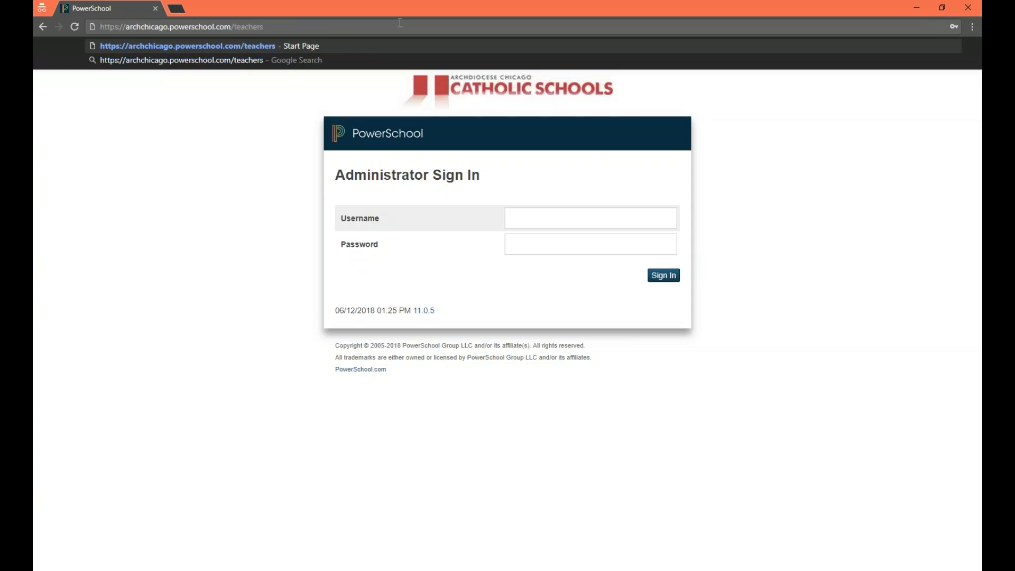
pyautogui.press('Return')
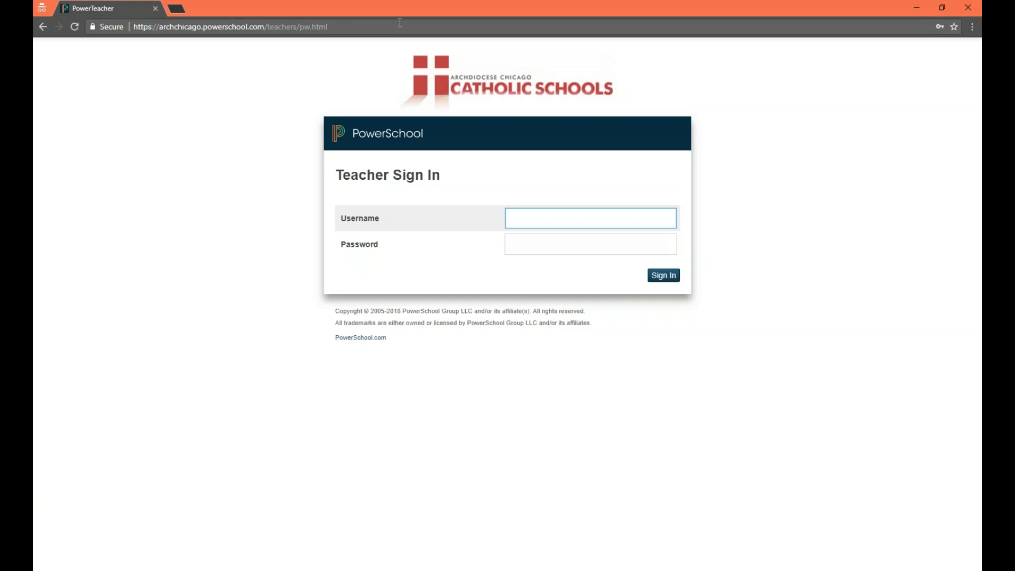
# - Sign in to the teacher portal with the teacher account's username and password
pyautogui.write('st')
pyautogui.press('Down')
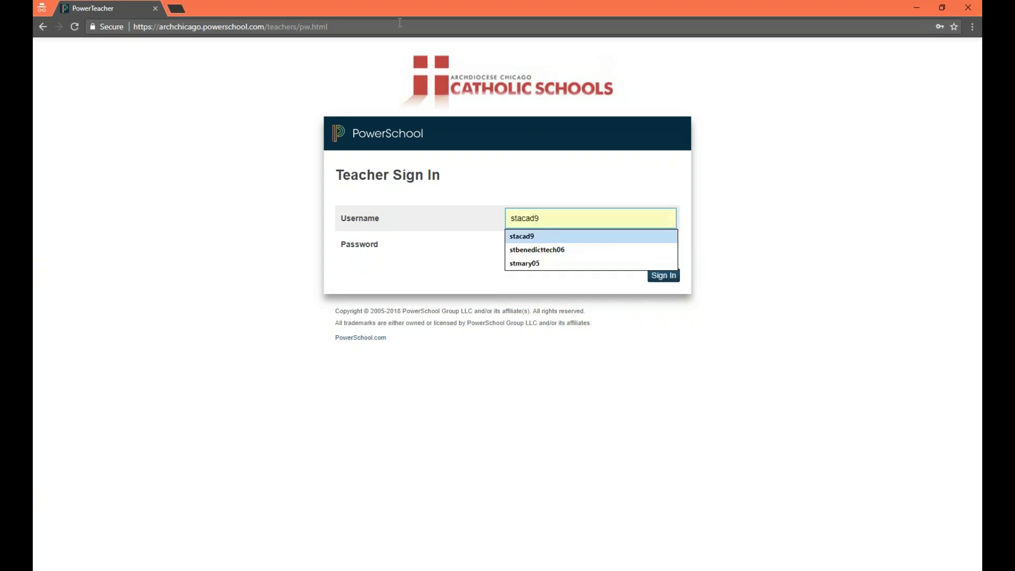
pyautogui.press('Tab')
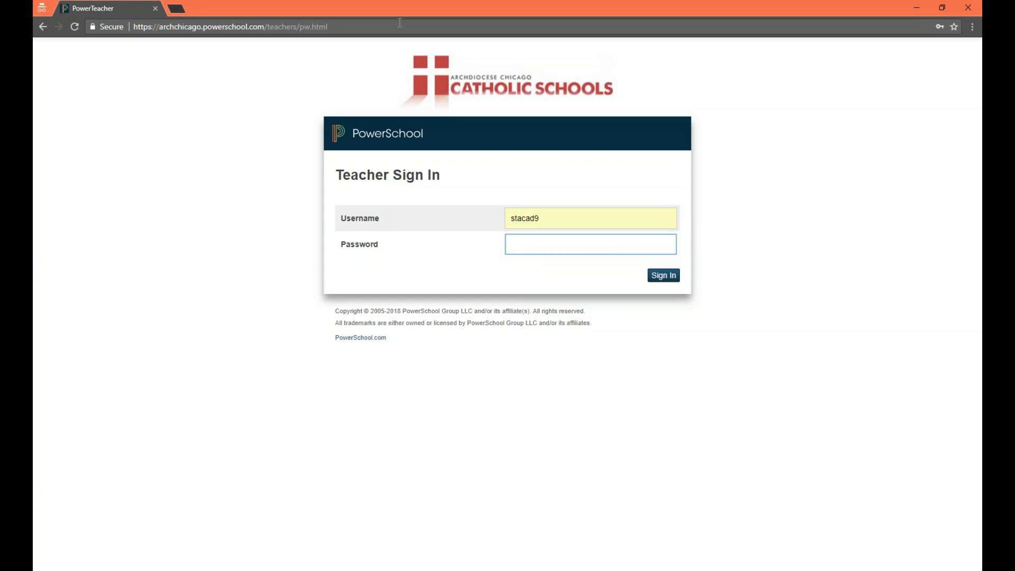
pyautogui.write('**********************************')
pyautogui.press('Return')
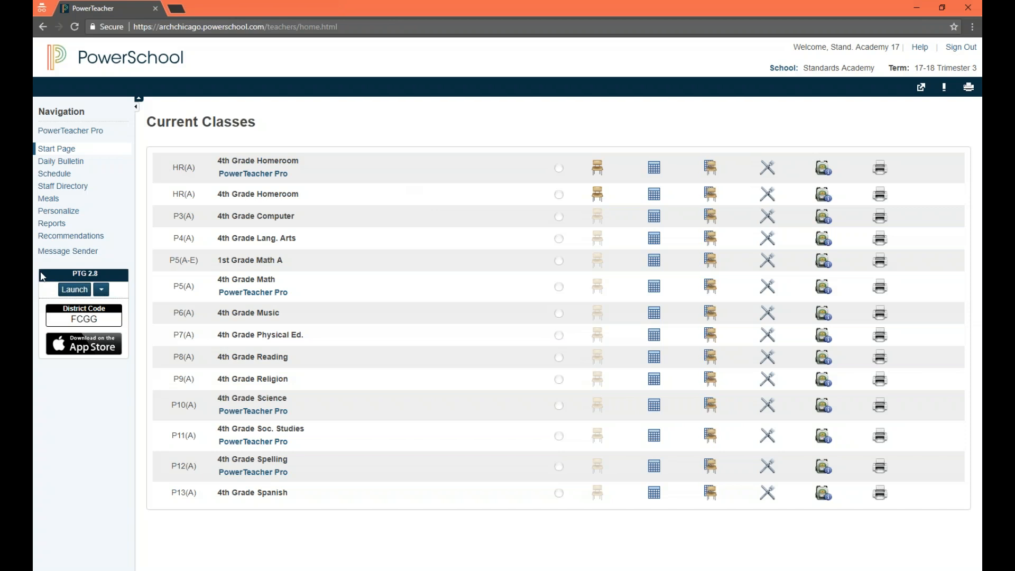
# - Examine the PTG 2.8 launcher and compare the Current Classes entries with and without a PowerTeacher Pro link
pyautogui.tripleClick(83, 283)
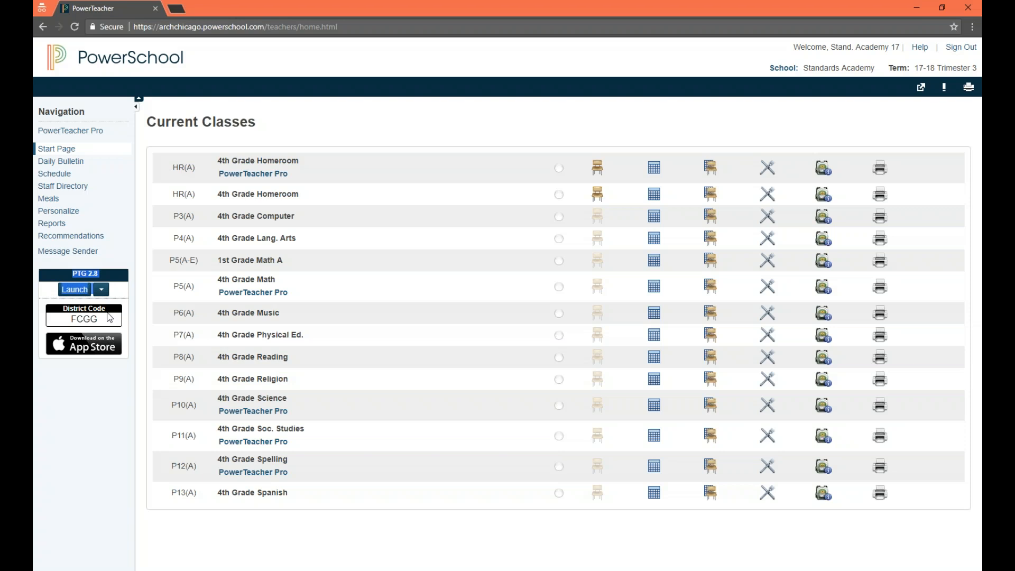
pyautogui.moveTo(88, 299); pyautogui.dragTo(135, 253)
pyautogui.click(137, 269)
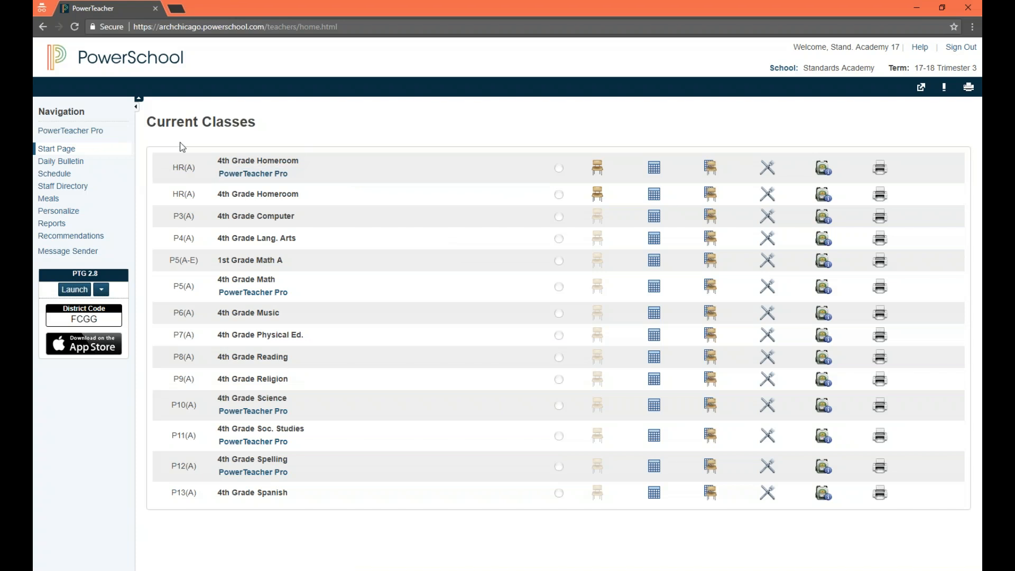
pyautogui.moveTo(157, 122); pyautogui.dragTo(277, 142)
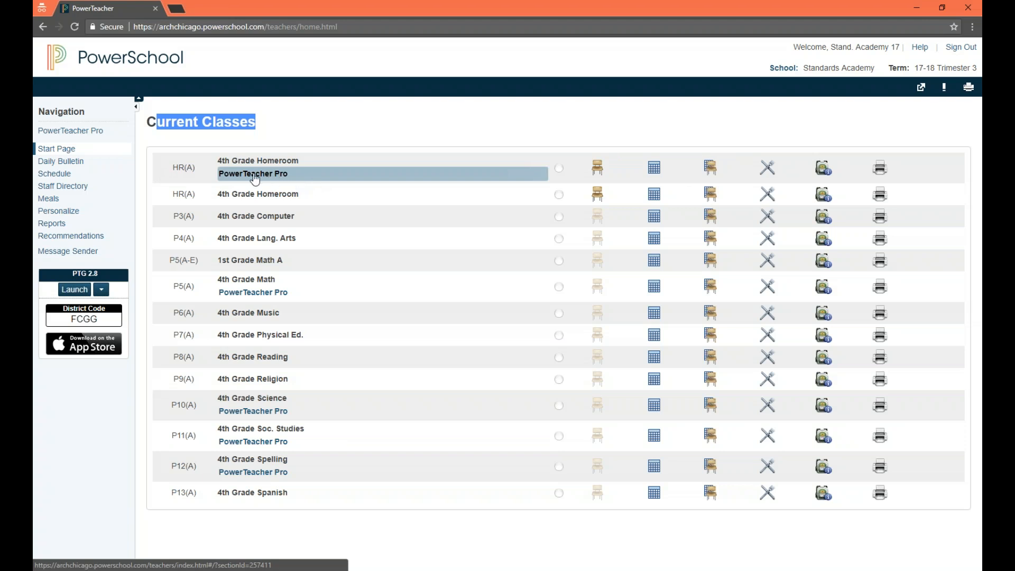
pyautogui.tripleClick(257, 194)
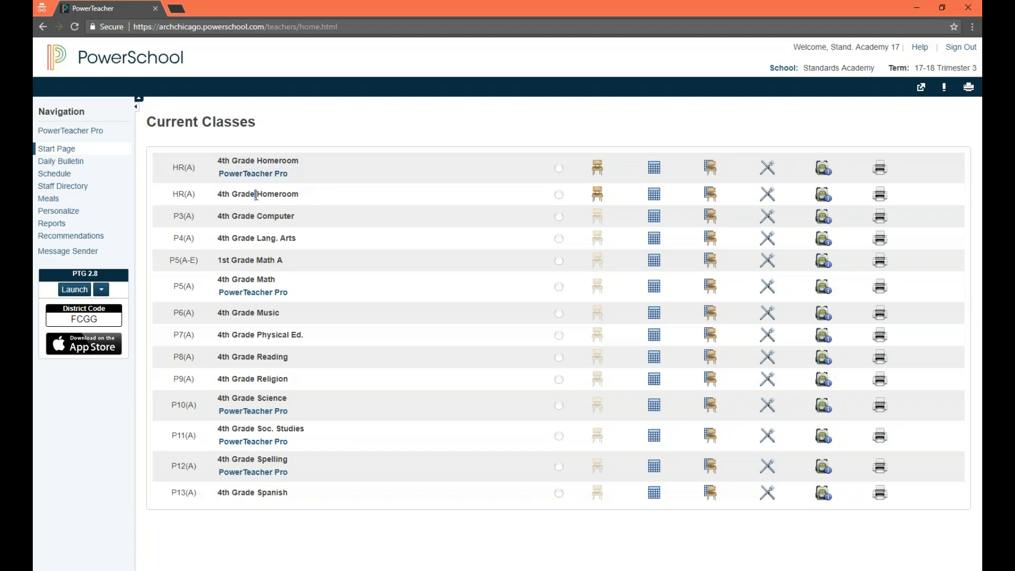
pyautogui.tripleClick(257, 216)
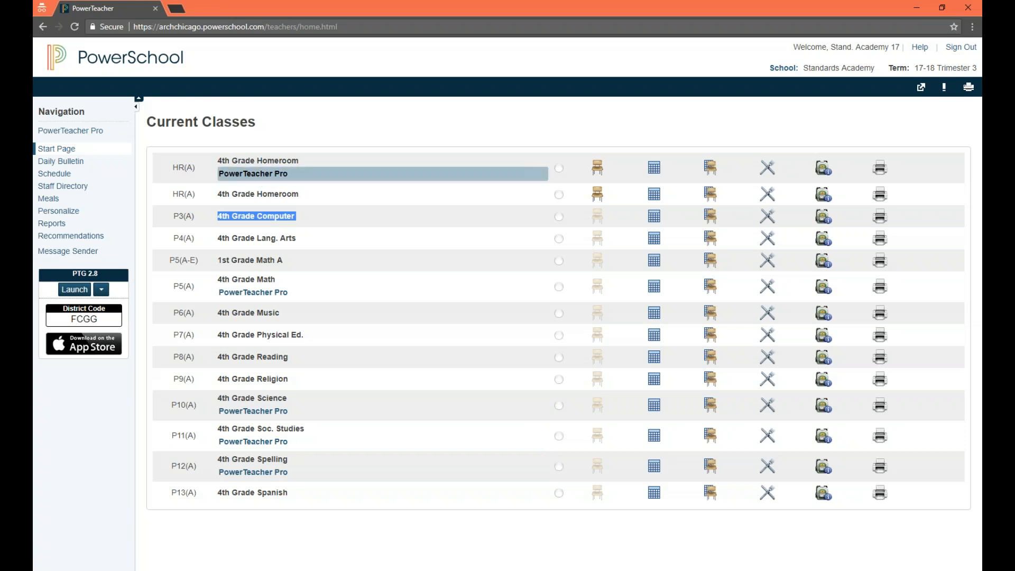
pyautogui.moveTo(217, 195); pyautogui.dragTo(307, 260)
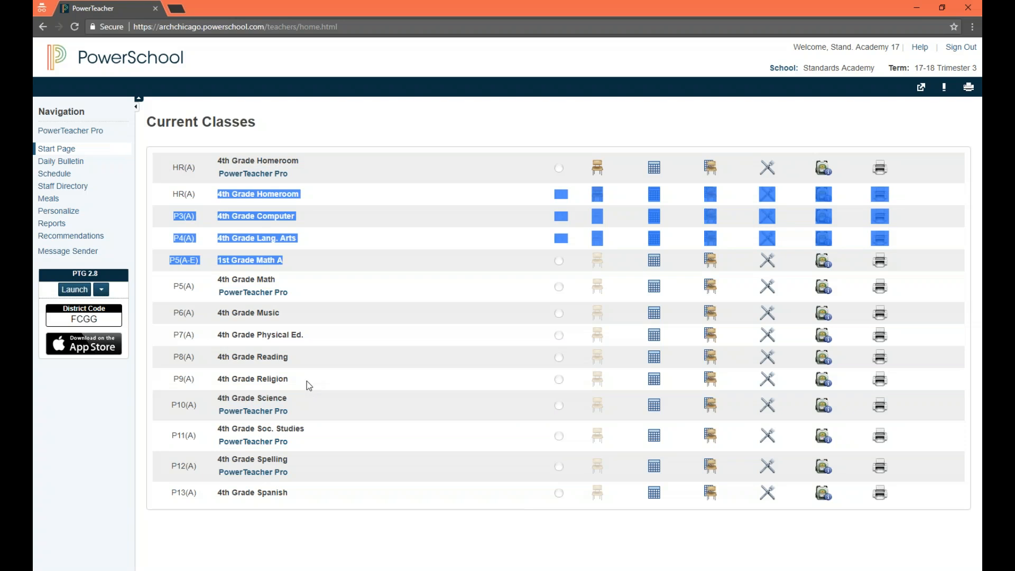
pyautogui.moveTo(217, 312); pyautogui.dragTo(309, 377)
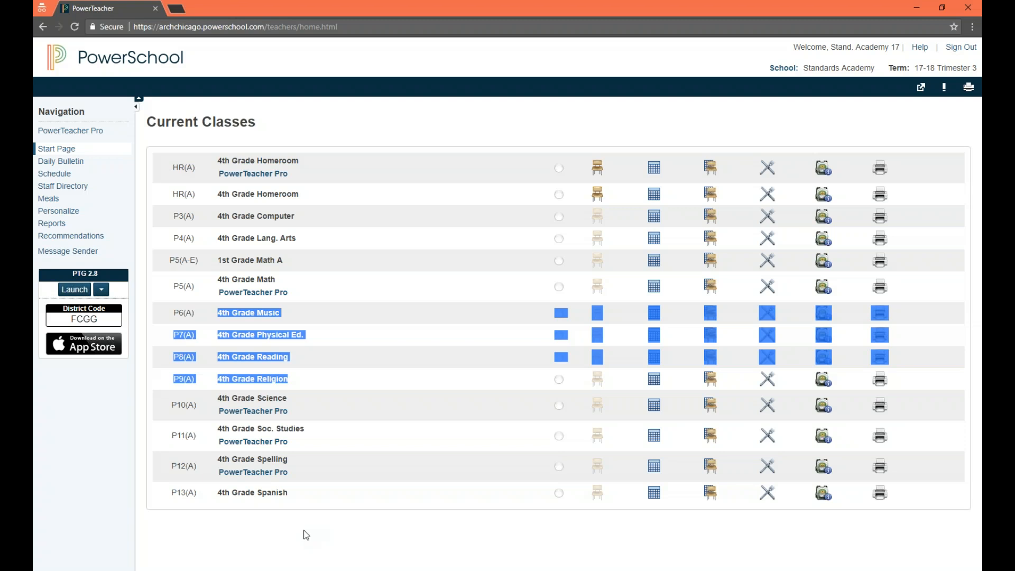
pyautogui.click(325, 350)
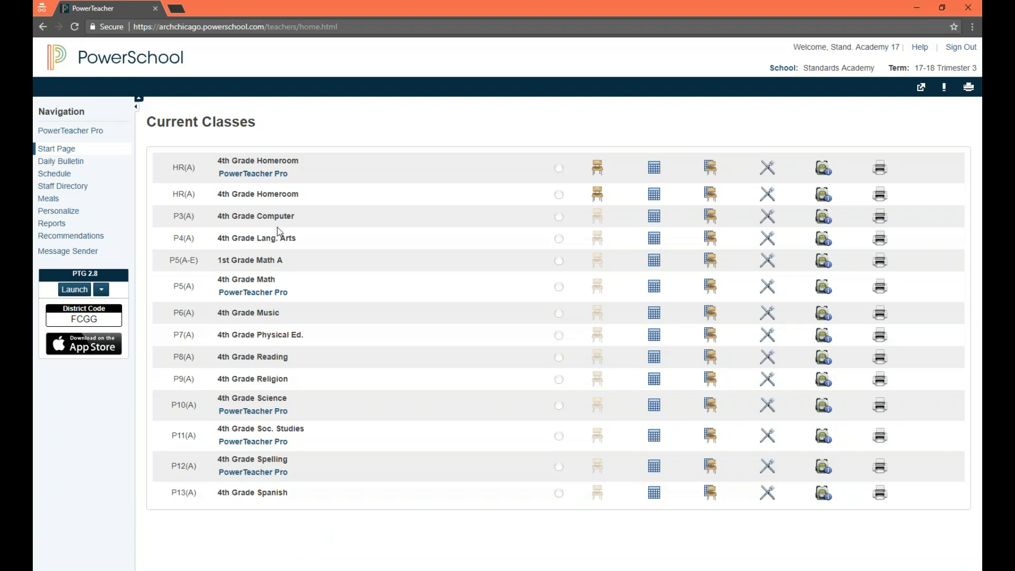
# - Open PowerTeacher Pro and review the class listed for data migration and the migration summary
pyautogui.click(90, 132)
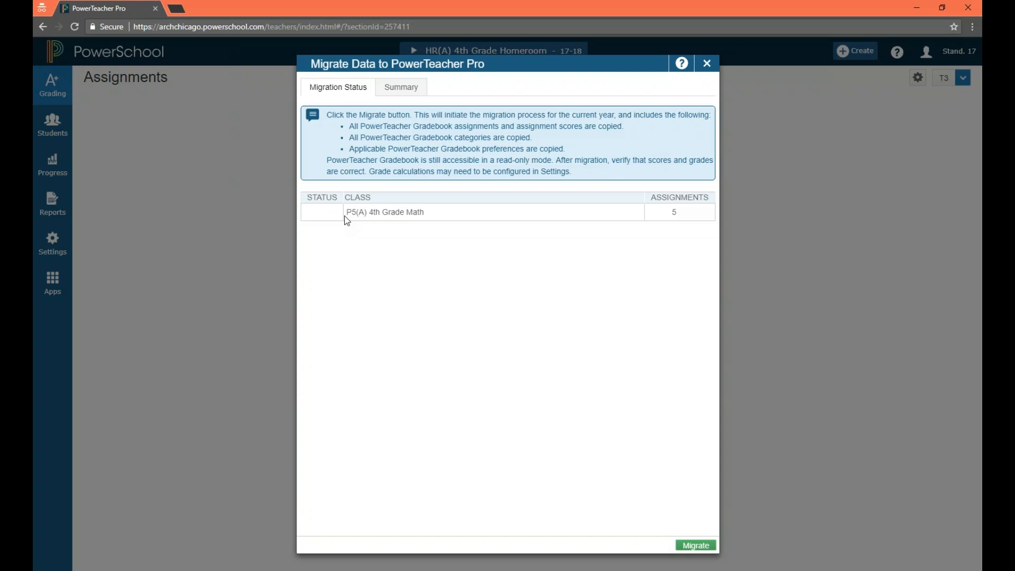
pyautogui.moveTo(346, 215); pyautogui.dragTo(684, 219)
pyautogui.click(685, 216)
pyautogui.click(410, 87)
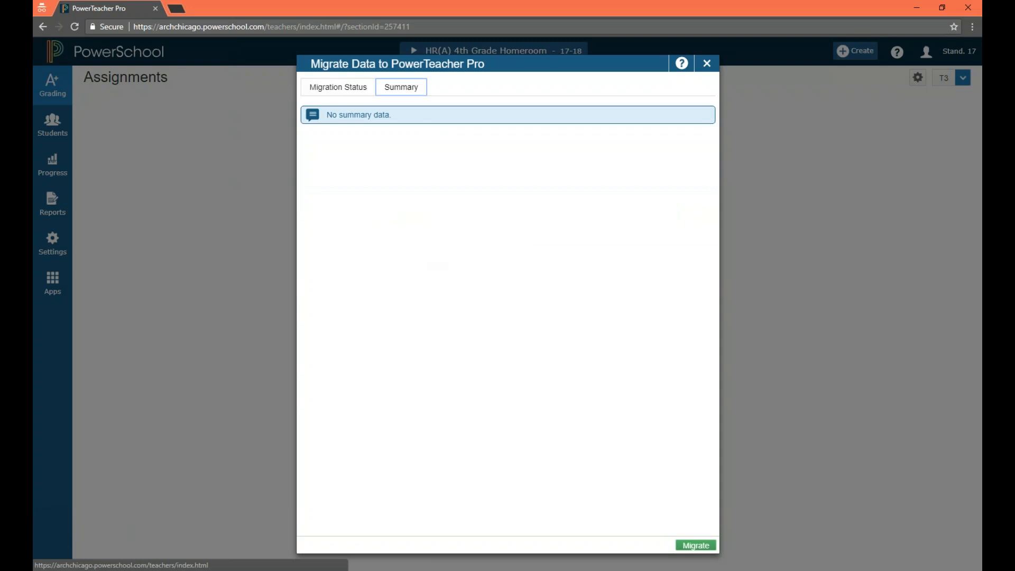
pyautogui.moveTo(326, 117); pyautogui.dragTo(390, 130)
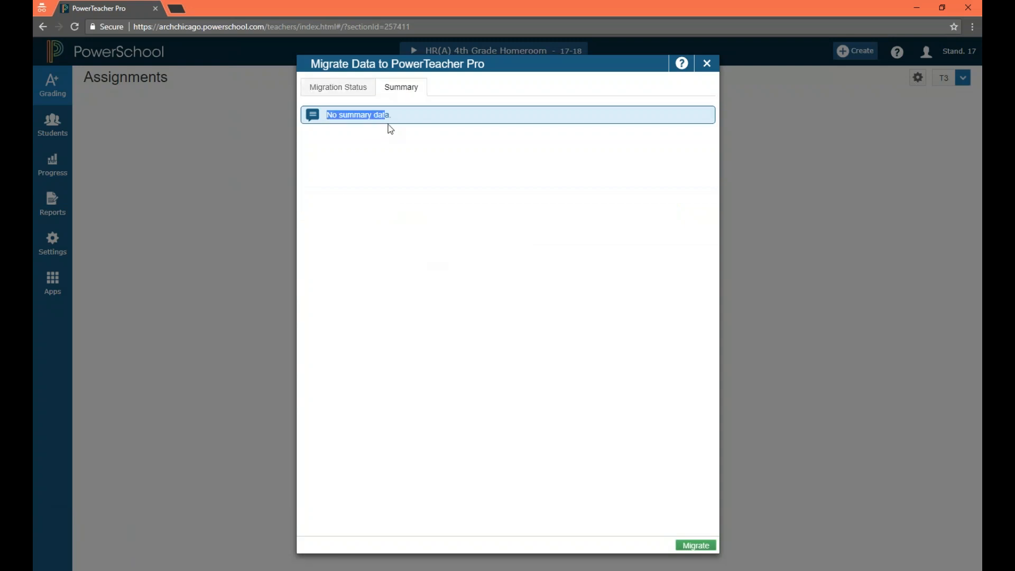
# - Return to the migration status and run the migration of the P5(A) 4th Grade Math data to PowerTeacher Pro
pyautogui.click(337, 87)
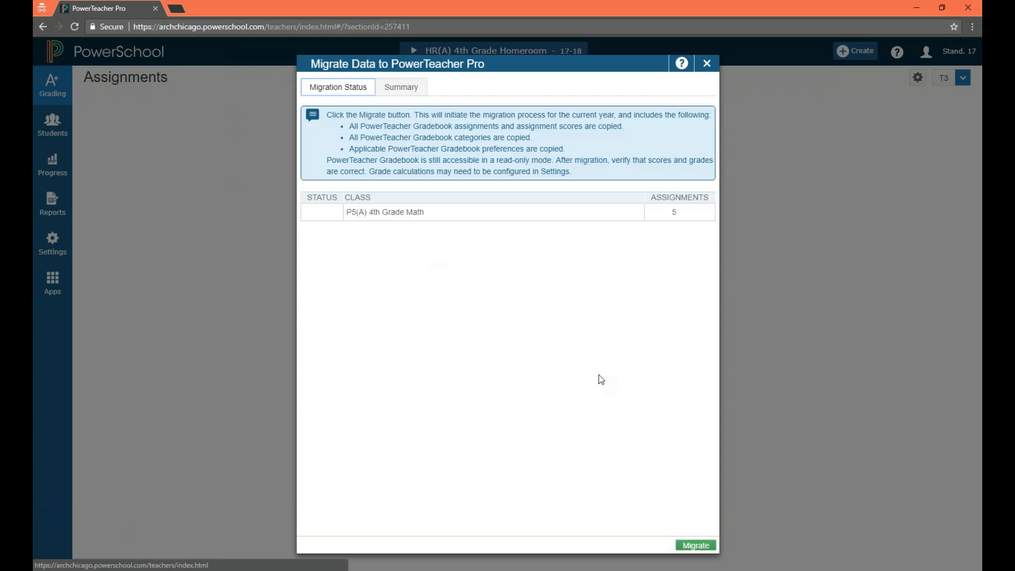
pyautogui.click(690, 548)
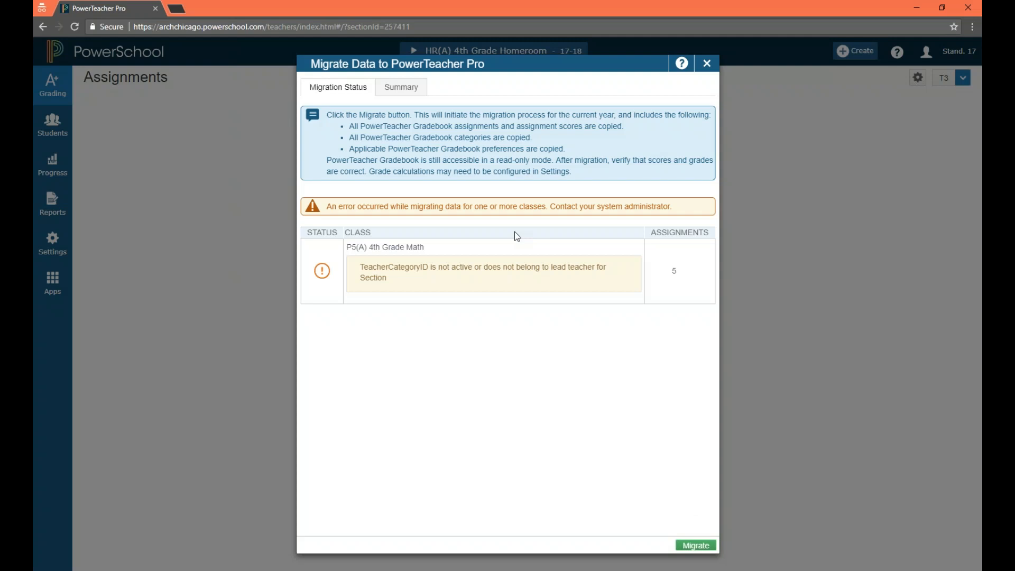
# - Retry the migration of the P5(A) 4th Grade Math data and close the migration window
pyautogui.moveTo(418, 206); pyautogui.dragTo(677, 287)
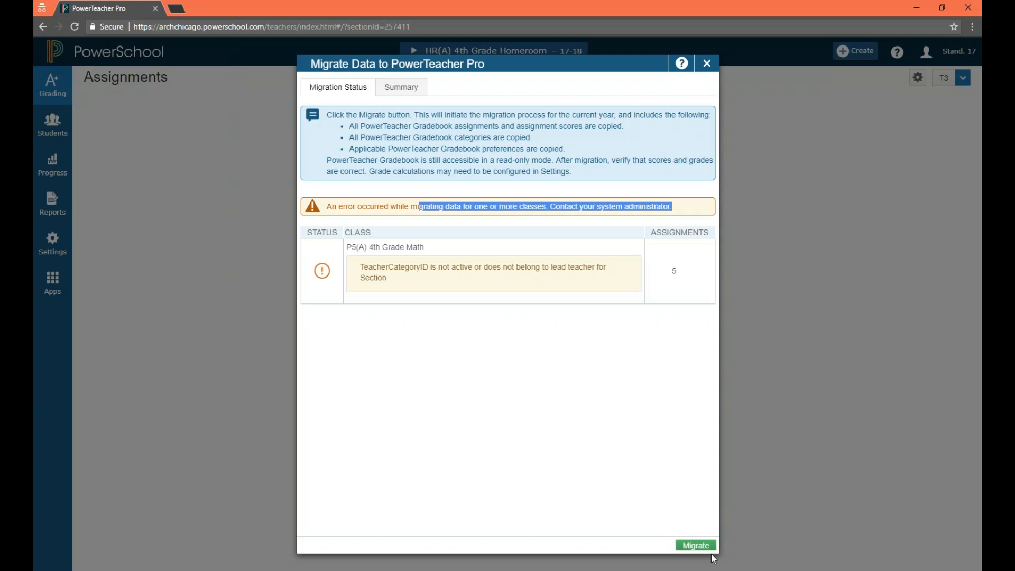
pyautogui.click(702, 544)
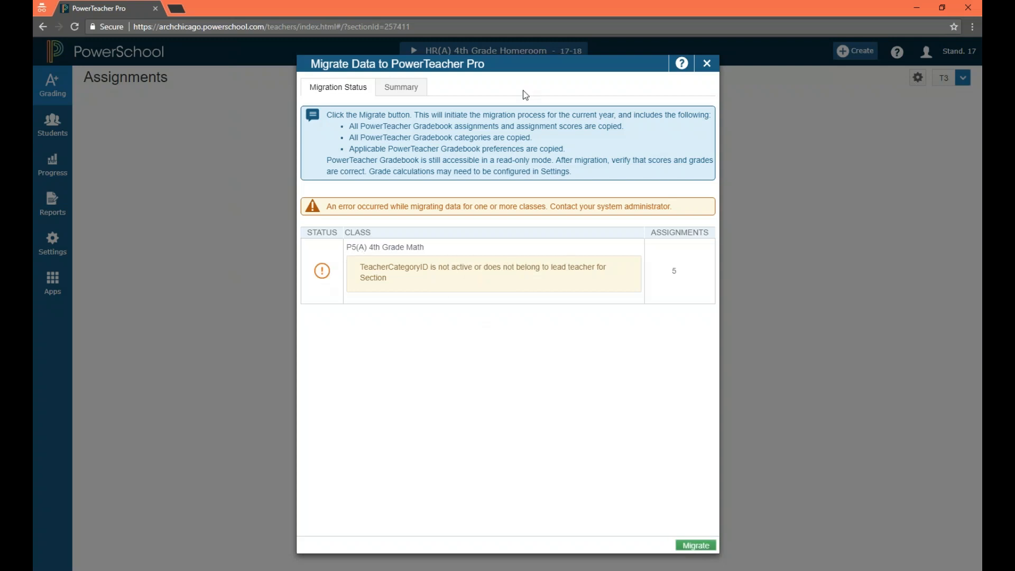
pyautogui.click(707, 64)
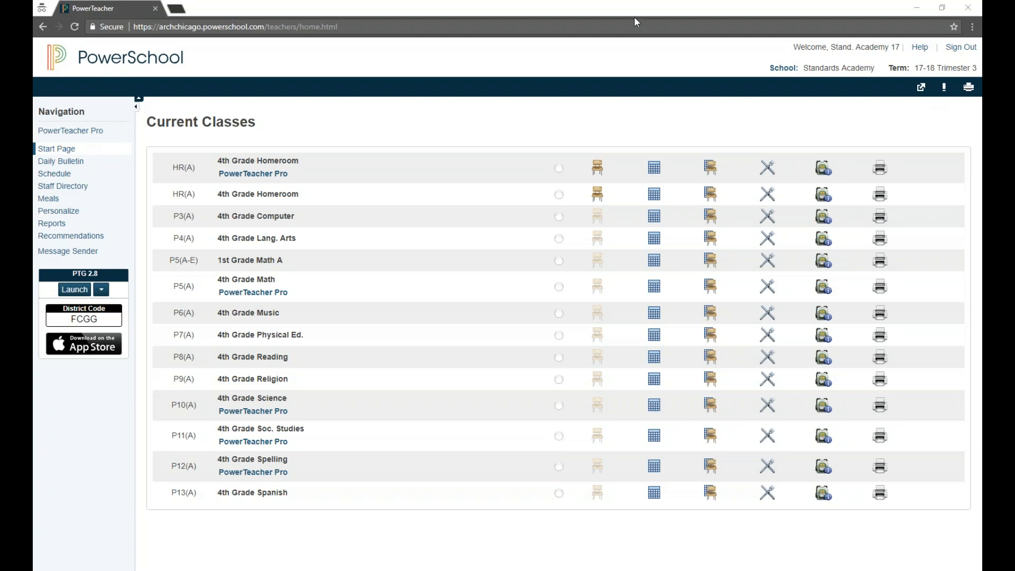
# - Sign out of the teacher portal and sign back in with the teacher account's username and password
pyautogui.click(959, 47)
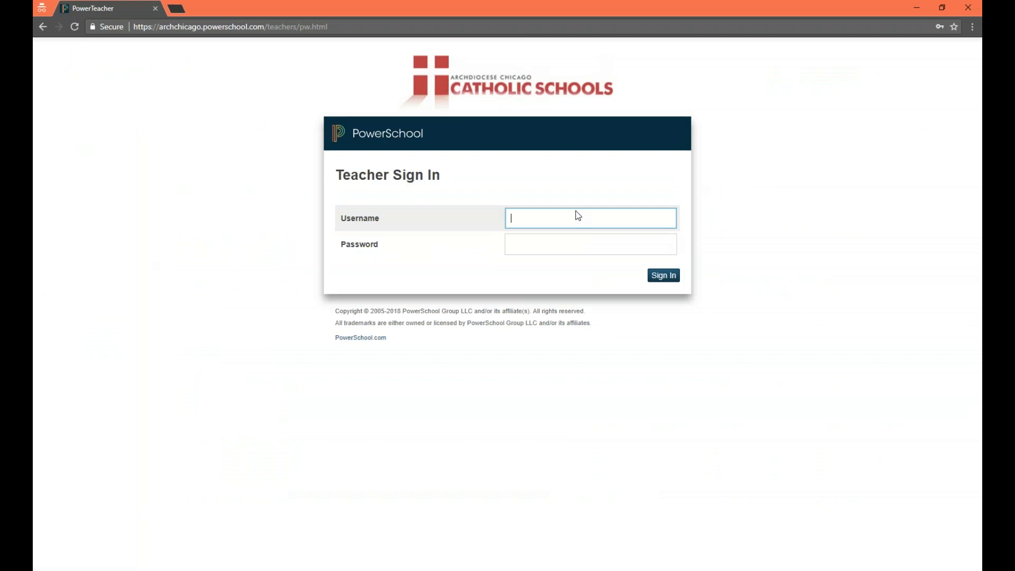
pyautogui.click(576, 223)
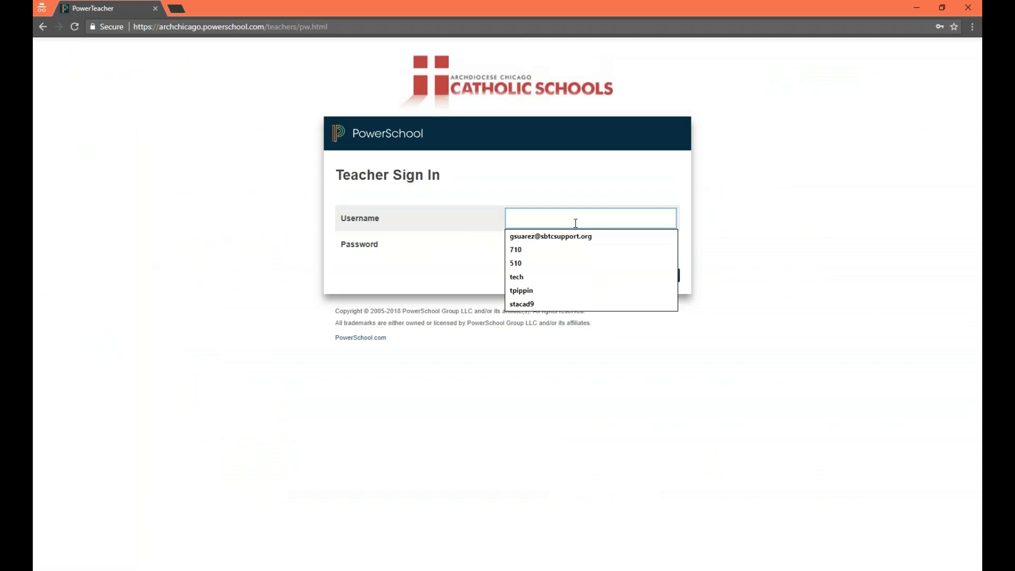
pyautogui.write('st')
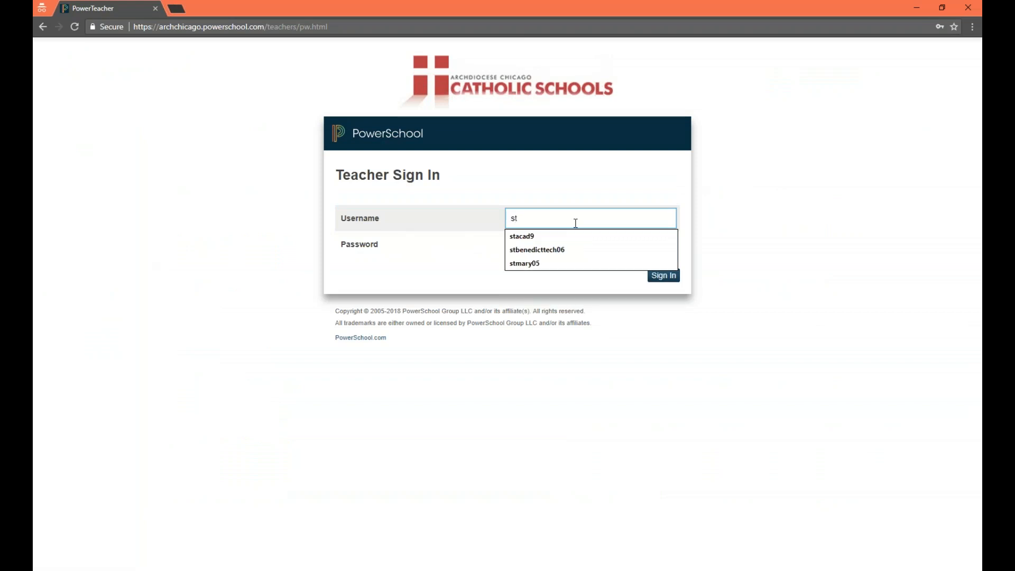
pyautogui.press('Down')
pyautogui.press('Tab')
pyautogui.write('•••••••••••••••••••••••••••••••••')
pyautogui.press('Return')
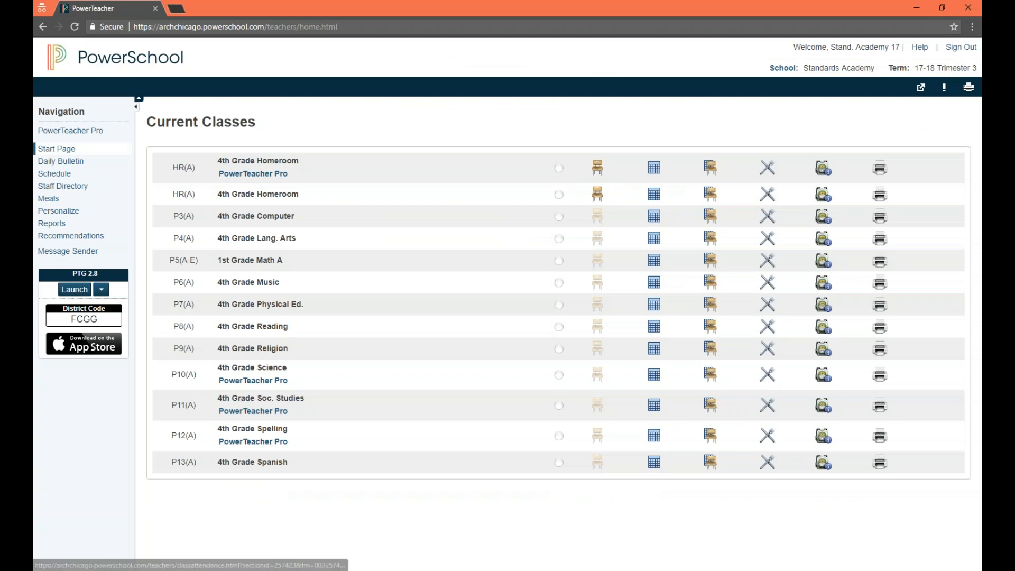
# - Open PowerTeacher Pro and check the assignments of P10(A) 4th Grade Science PM, P11(A) 4th Grade Soc. Studies and P12(A) 4th Grade Spelling
pyautogui.click(67, 136)
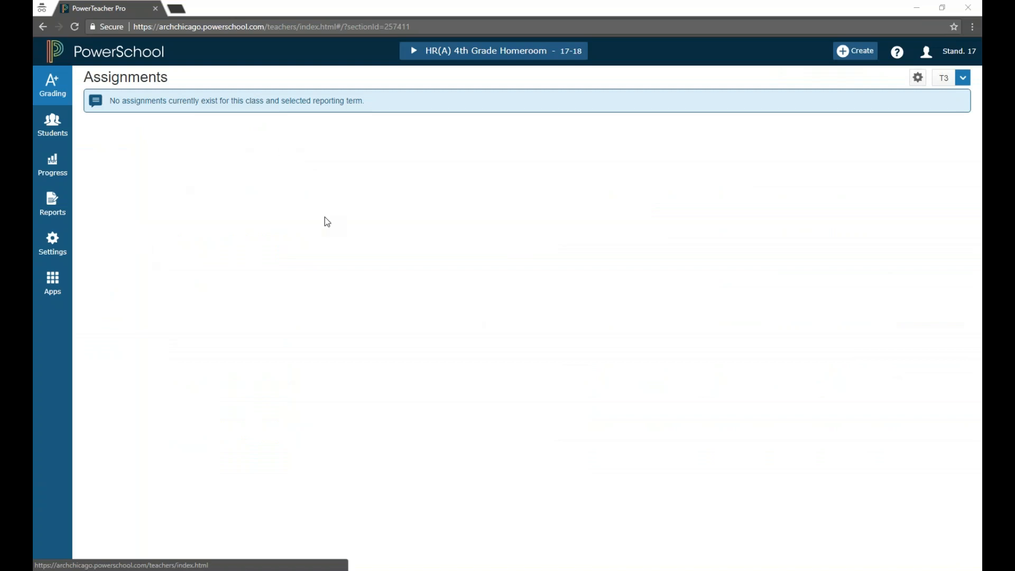
pyautogui.moveTo(169, 77); pyautogui.dragTo(87, 78)
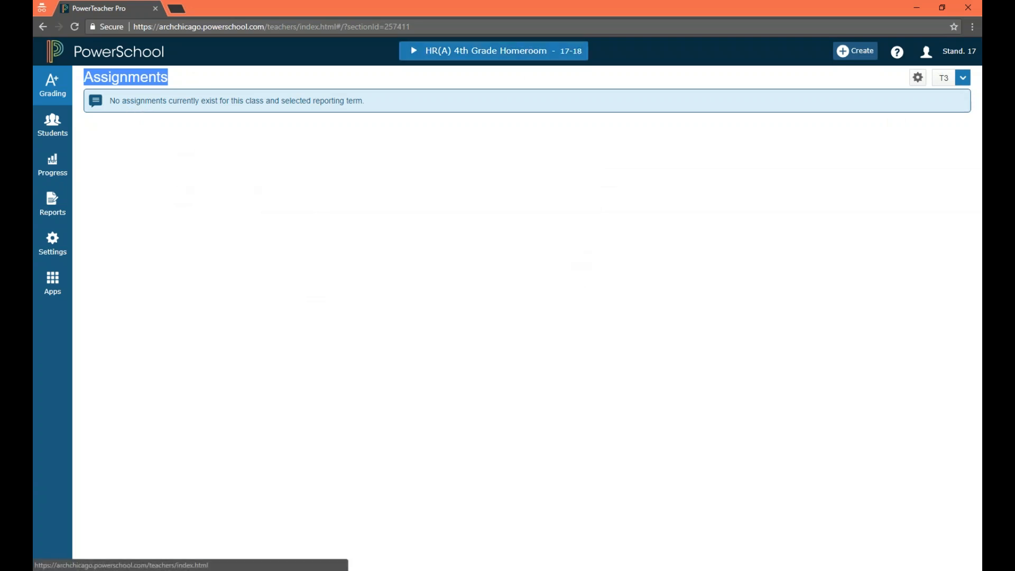
pyautogui.click(465, 50)
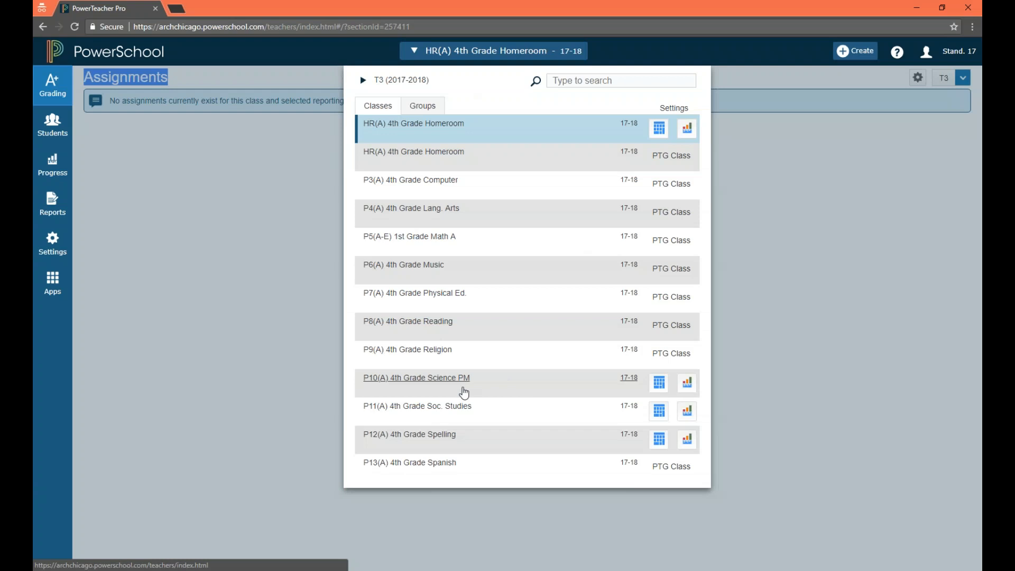
pyautogui.click(445, 392)
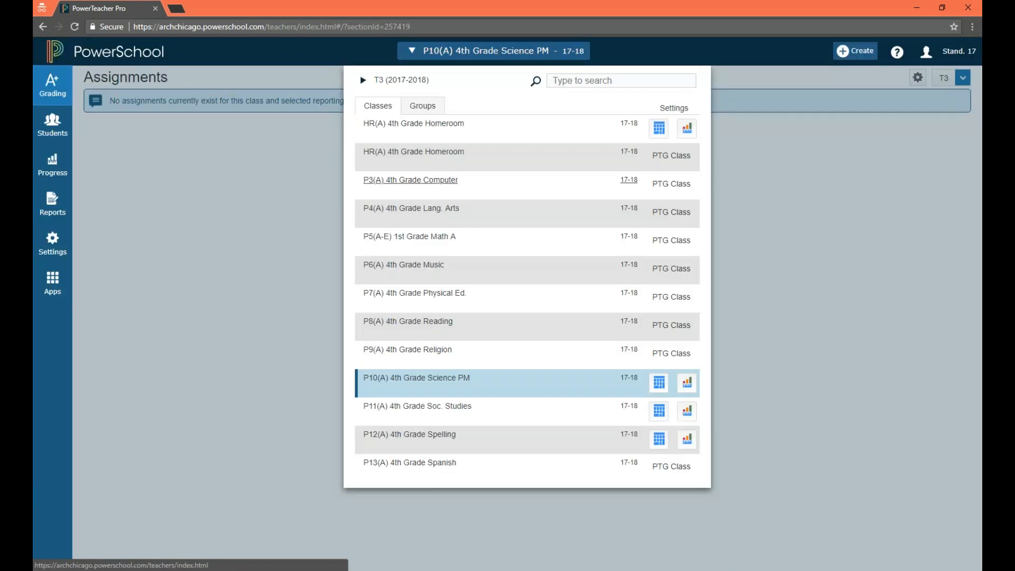
pyautogui.click(422, 412)
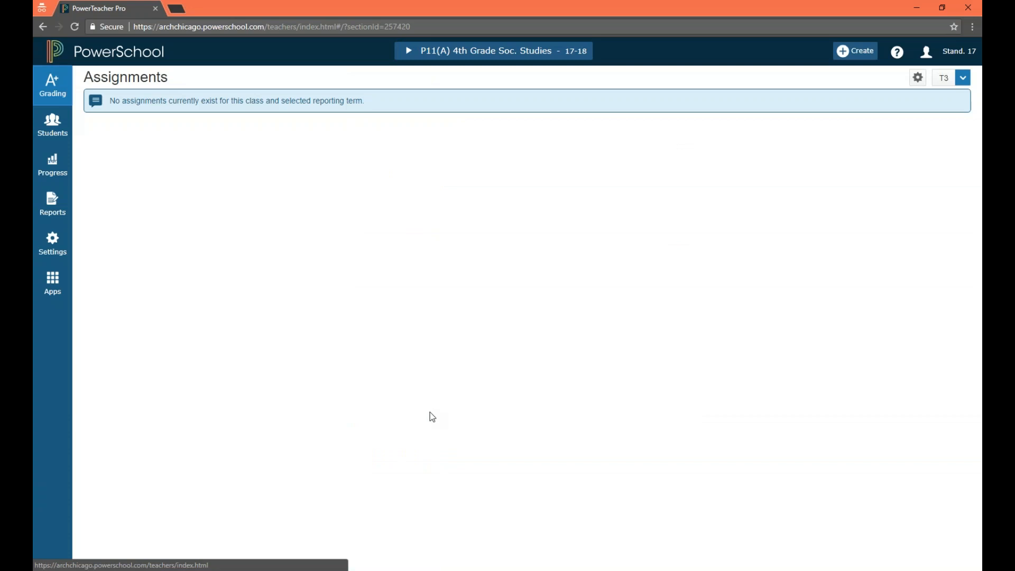
pyautogui.click(432, 51)
pyautogui.click(507, 446)
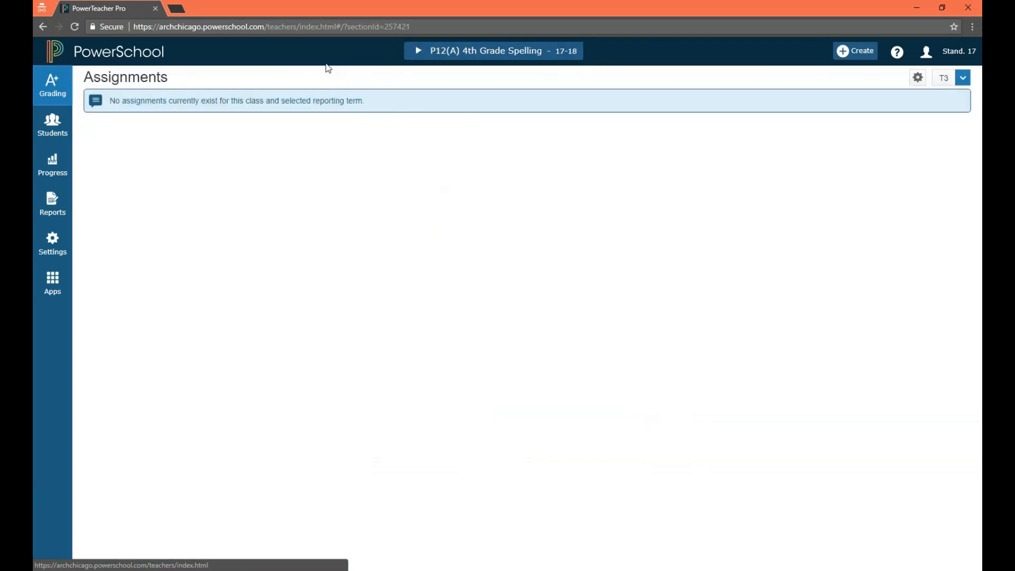
# - Open the scoresheet of P12(A) 4th Grade Spelling and switch its reporting term to T2
pyautogui.click(52, 85)
pyautogui.click(112, 153)
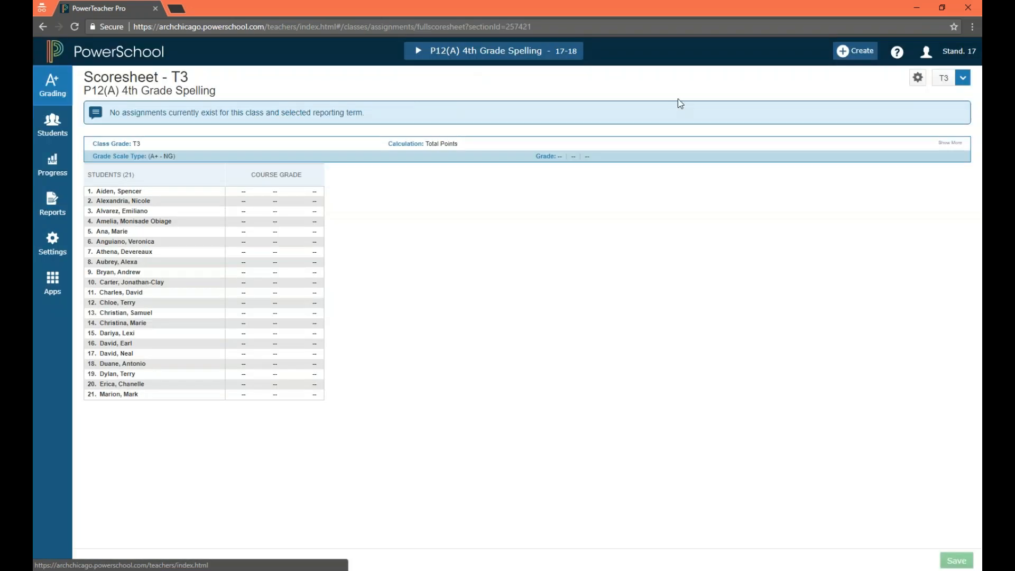
pyautogui.click(962, 78)
pyautogui.click(916, 137)
# - Switch to P11(A) 4th Grade Soc. Studies and open its T2 assignments list from the scoresheet
pyautogui.click(492, 51)
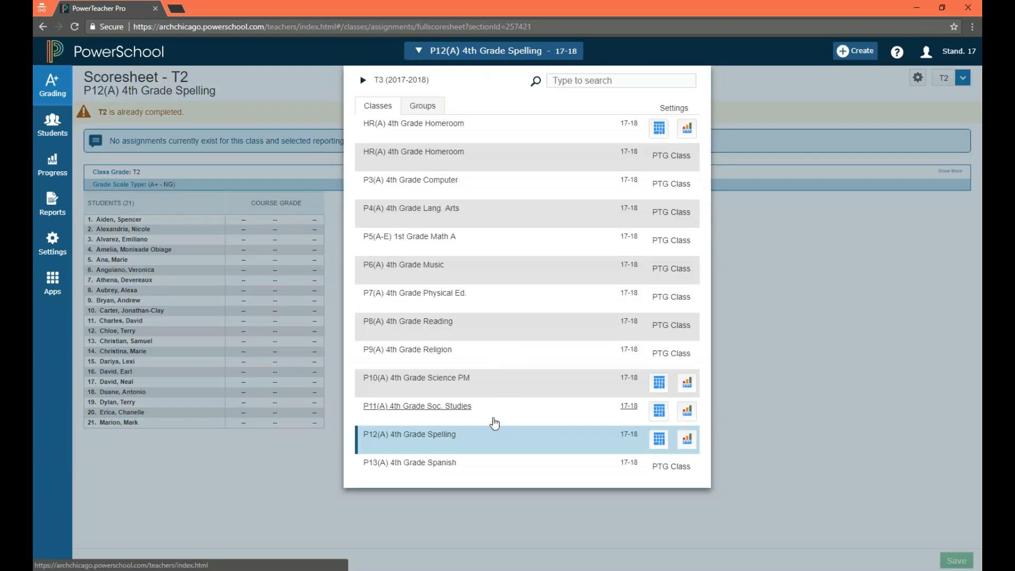
pyautogui.click(494, 410)
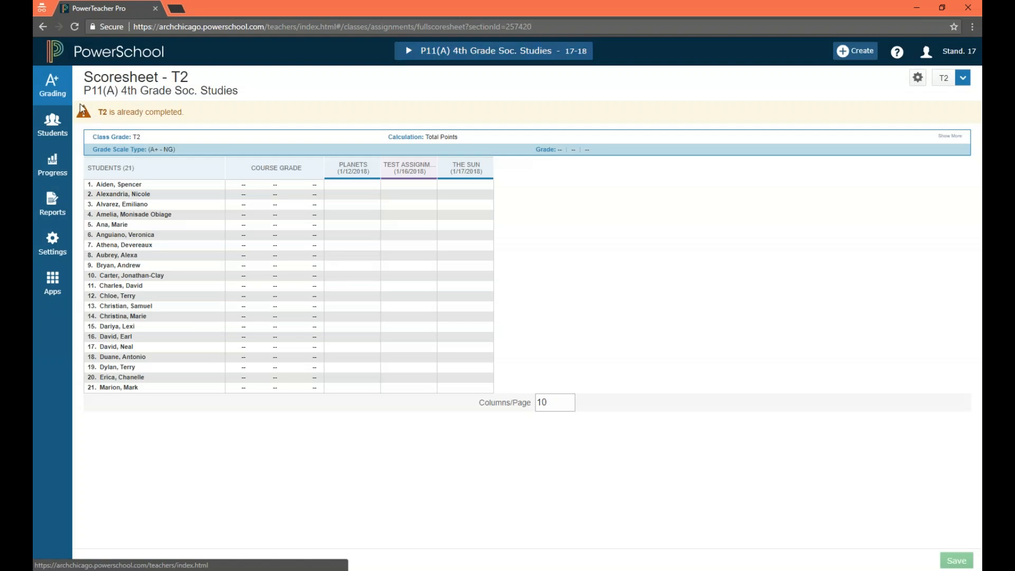
pyautogui.click(53, 84)
pyautogui.click(126, 117)
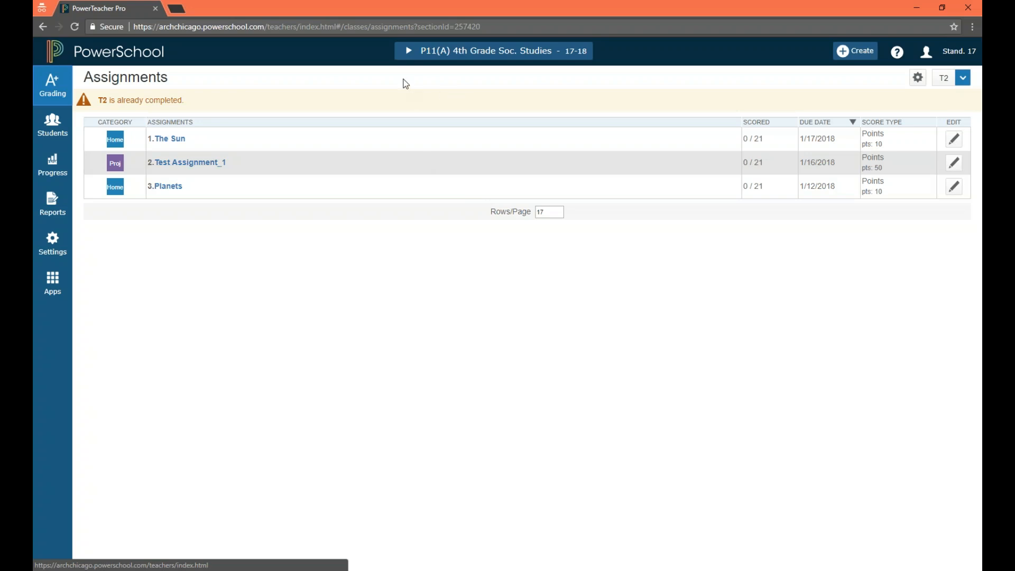
# - Examine the class list for the classes marked as PTG Class
pyautogui.click(411, 53)
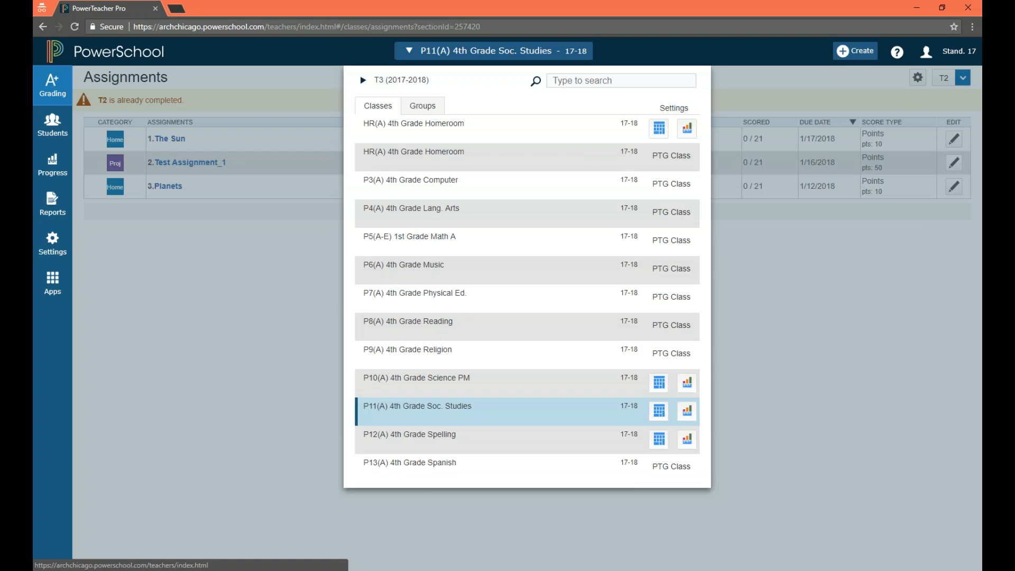
pyautogui.click(411, 53)
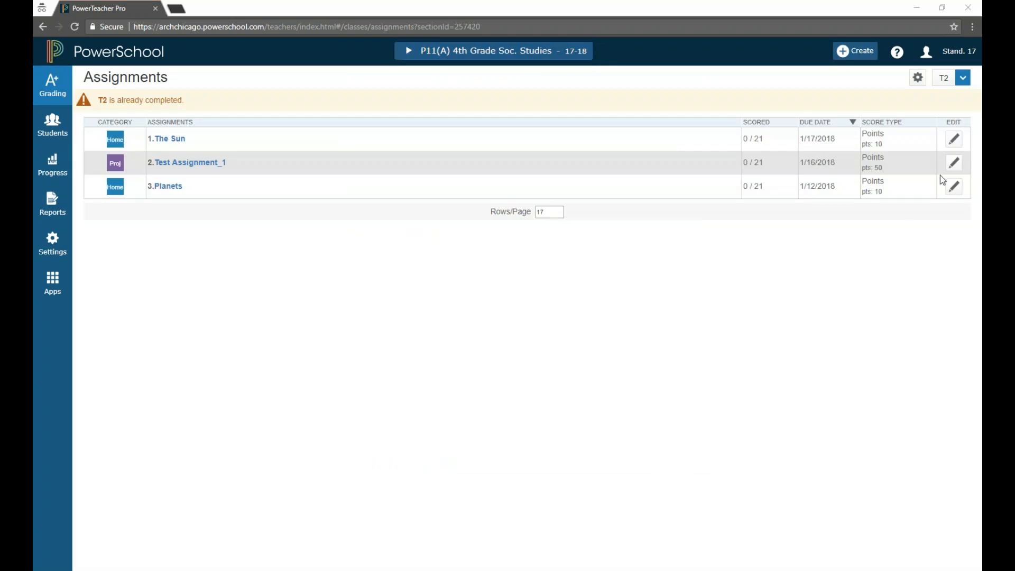
pyautogui.click(412, 50)
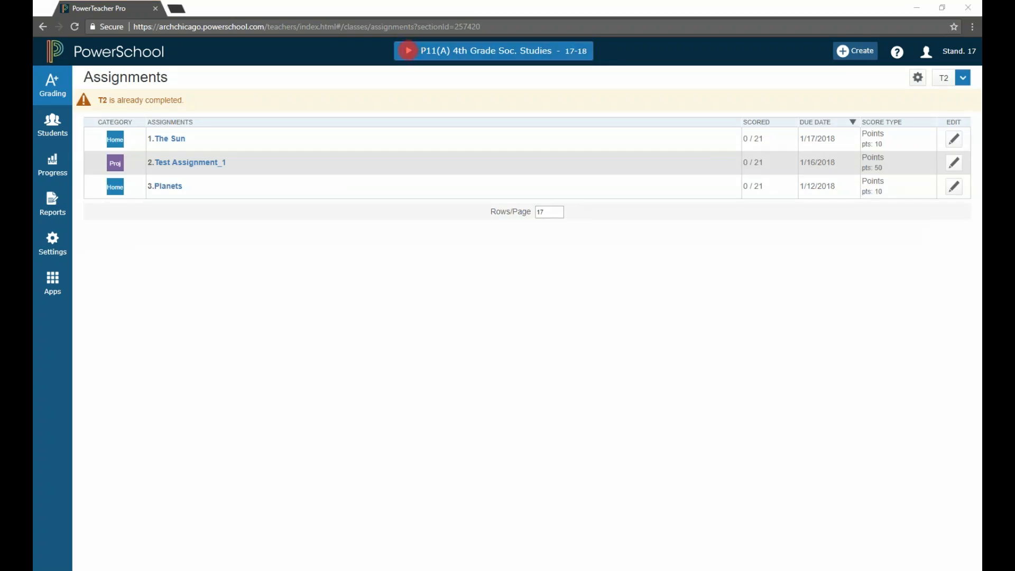
pyautogui.click(948, 162)
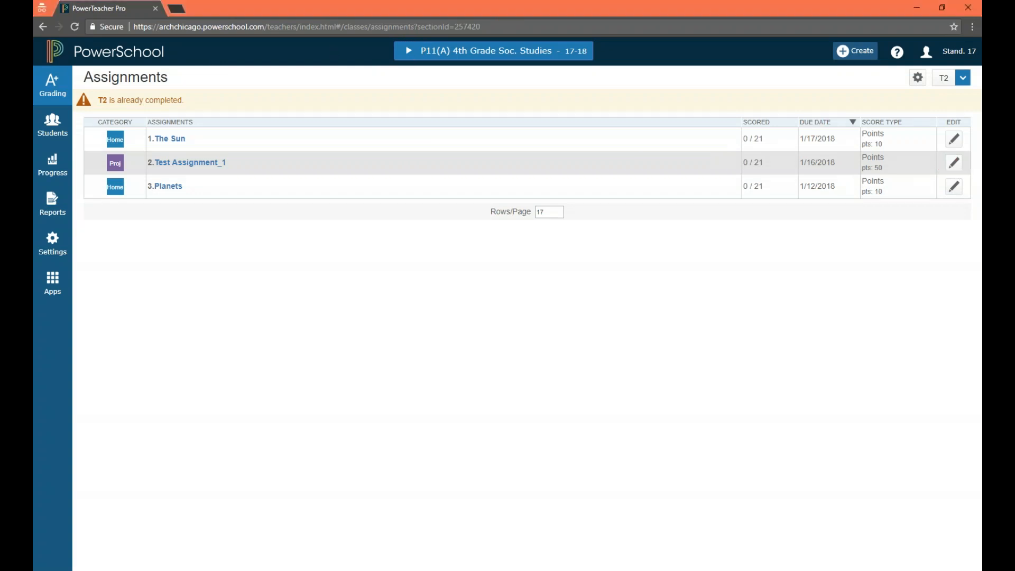
pyautogui.click(411, 56)
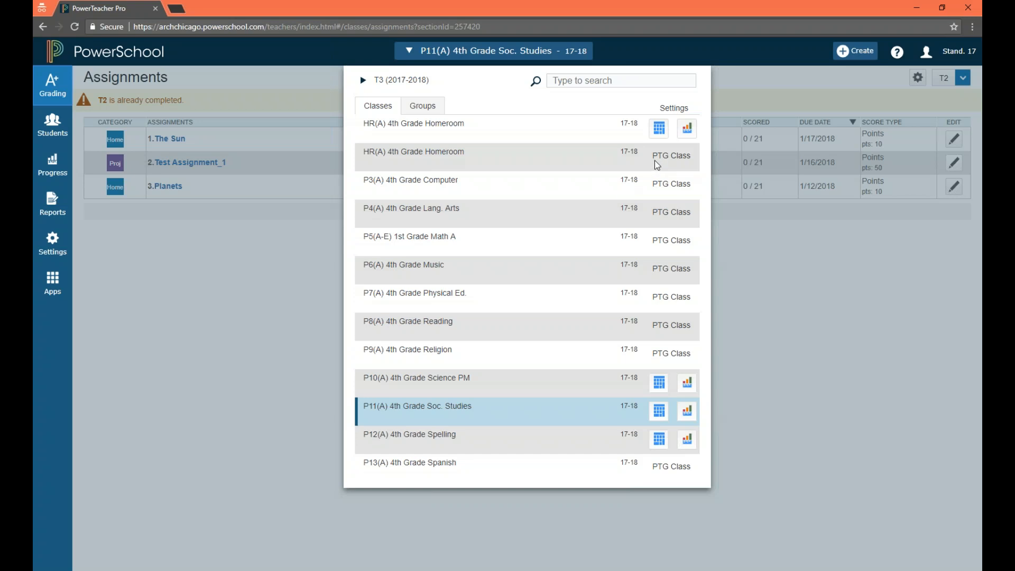
pyautogui.moveTo(657, 155); pyautogui.dragTo(694, 167)
pyautogui.moveTo(688, 352); pyautogui.dragTo(465, 152)
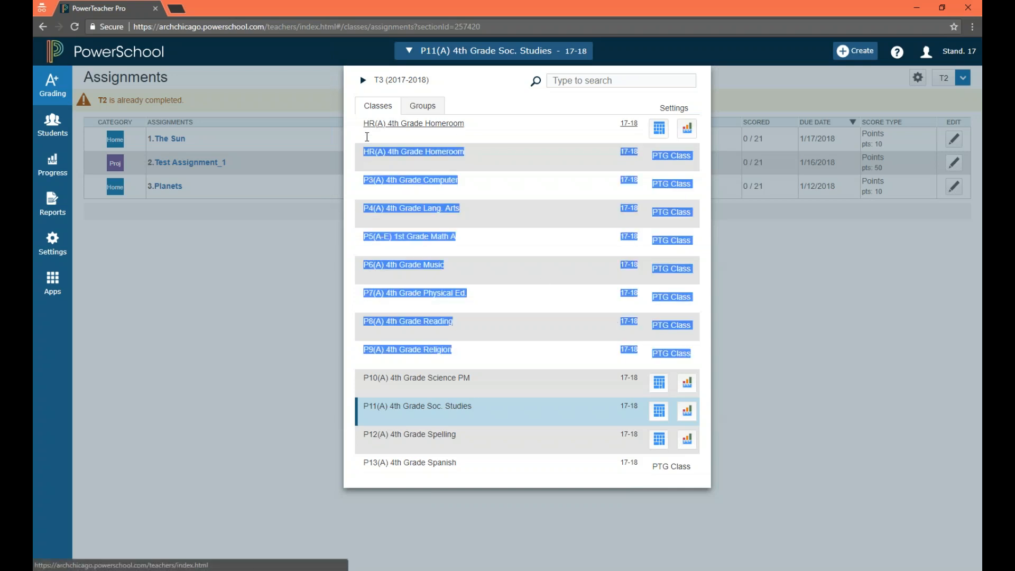
# - Try to open the PTG classes HR(A) 4th Grade Homeroom and P5(A-E) 1st Grade Math A, dismissing the notices
pyautogui.click(417, 160)
pyautogui.click(423, 164)
pyautogui.click(457, 158)
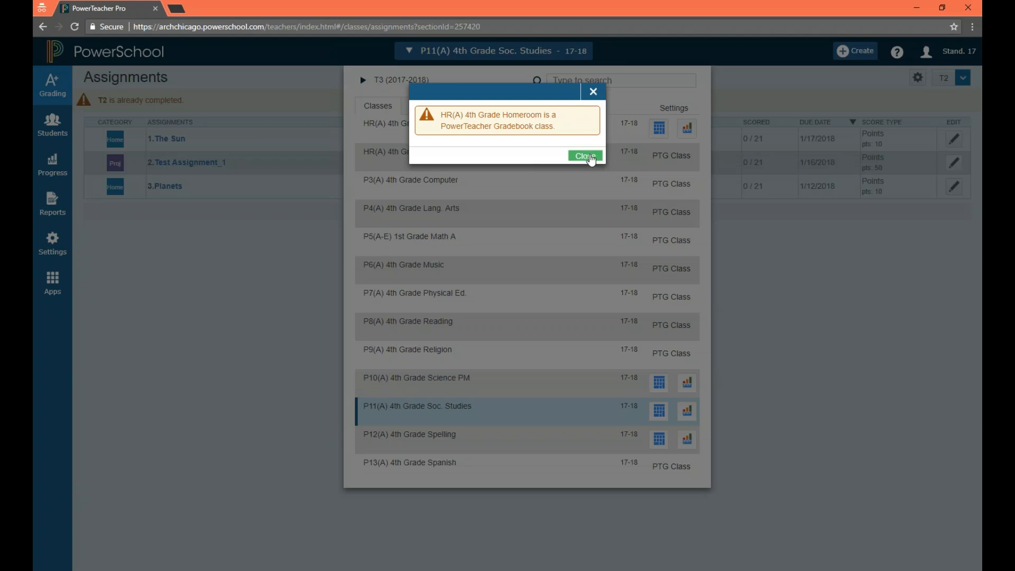
pyautogui.click(588, 156)
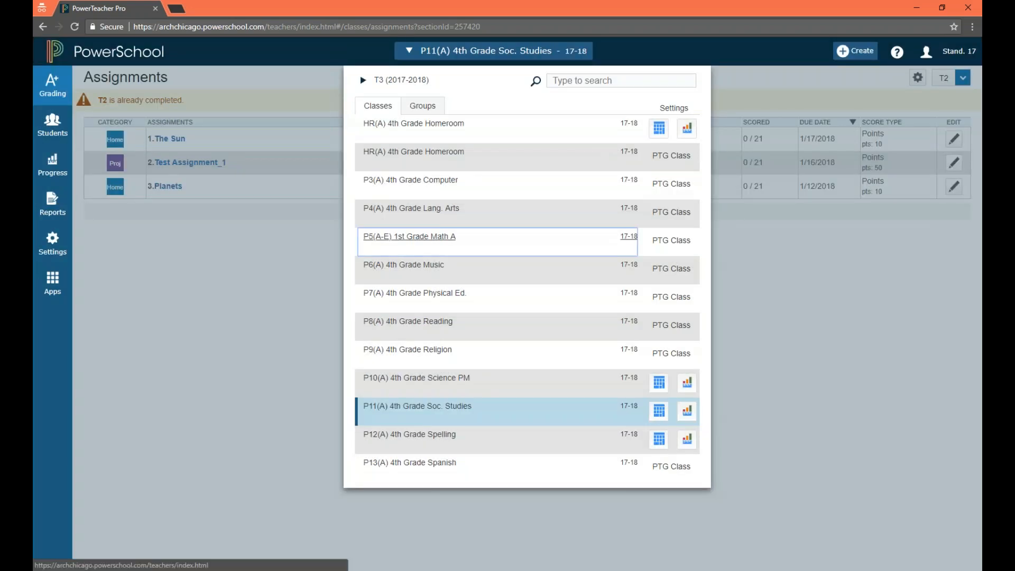
pyautogui.click(459, 239)
pyautogui.click(585, 156)
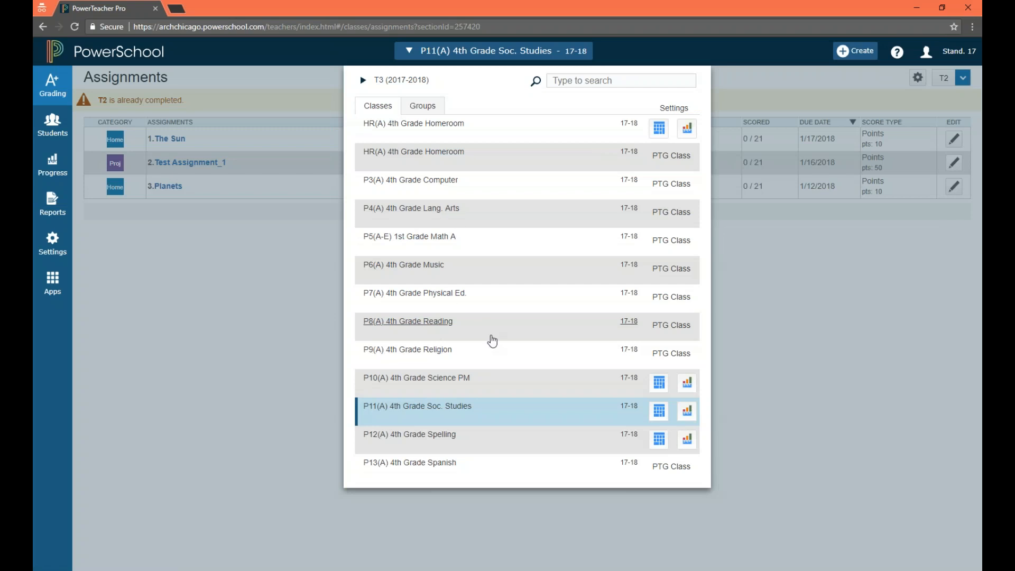
# - Switch to P10(A) 4th Grade Science PM and show its assignments for all reporting terms
pyautogui.click(489, 389)
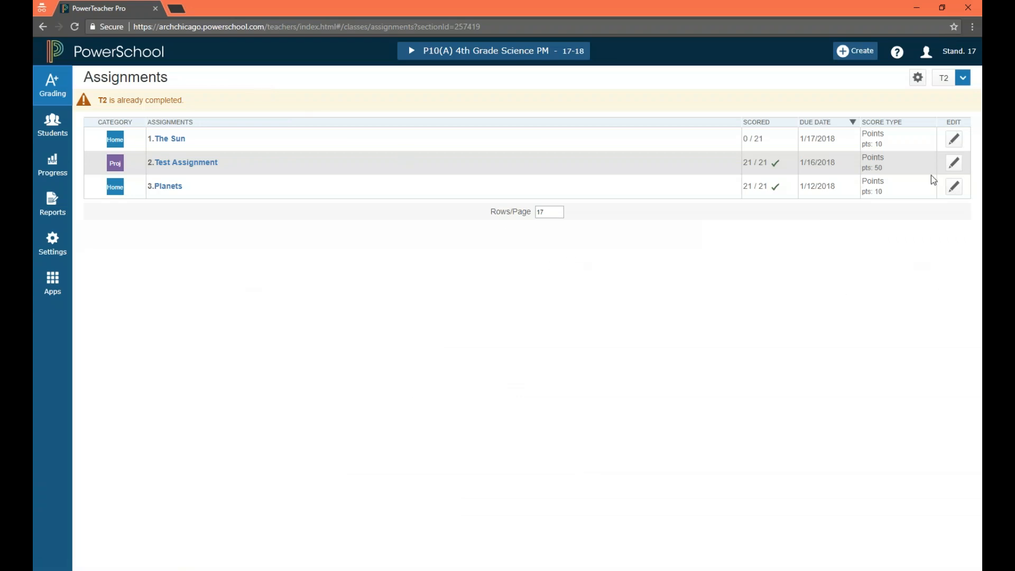
pyautogui.click(962, 79)
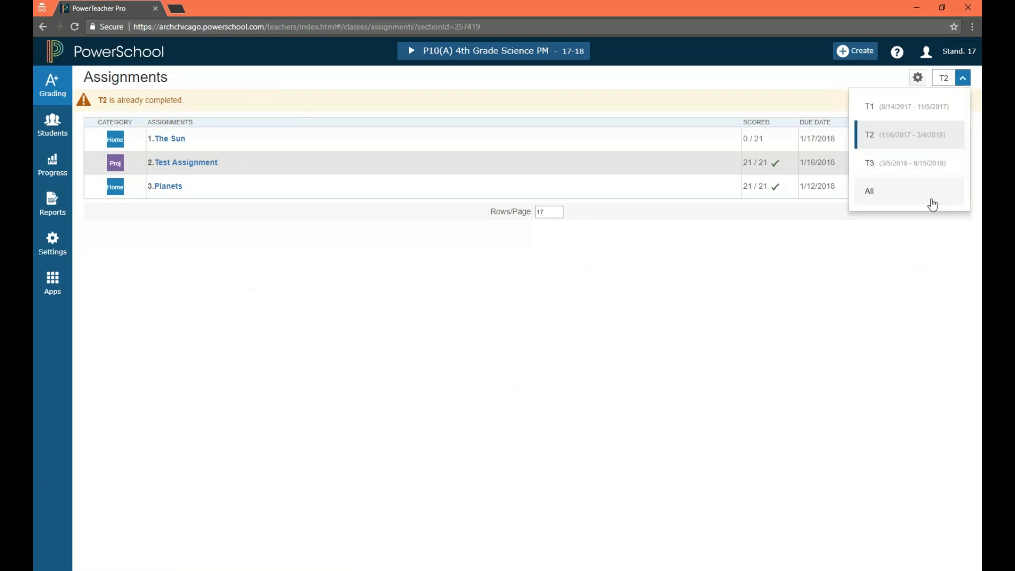
pyautogui.click(922, 191)
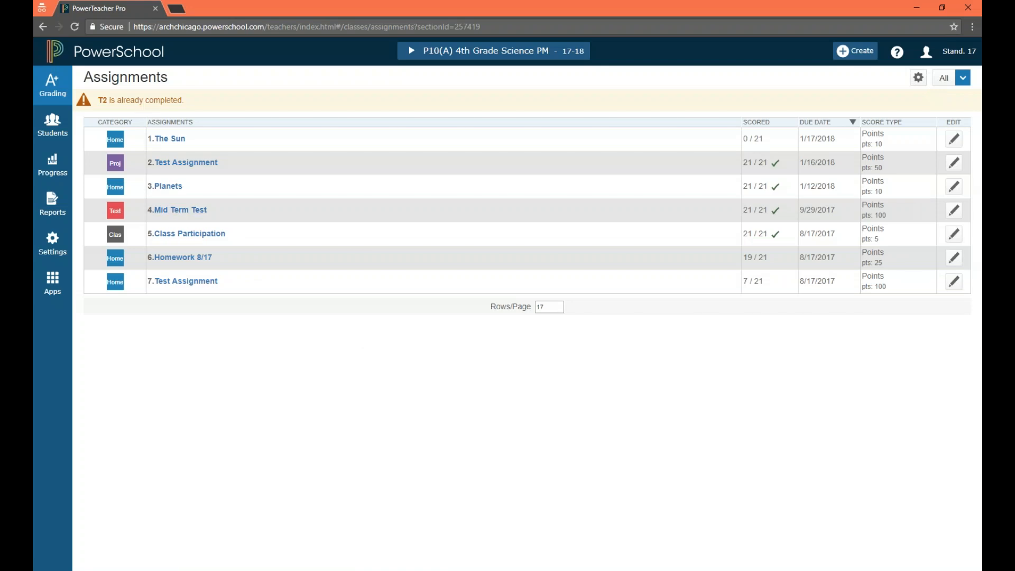
pyautogui.moveTo(80, 78); pyautogui.dragTo(199, 83)
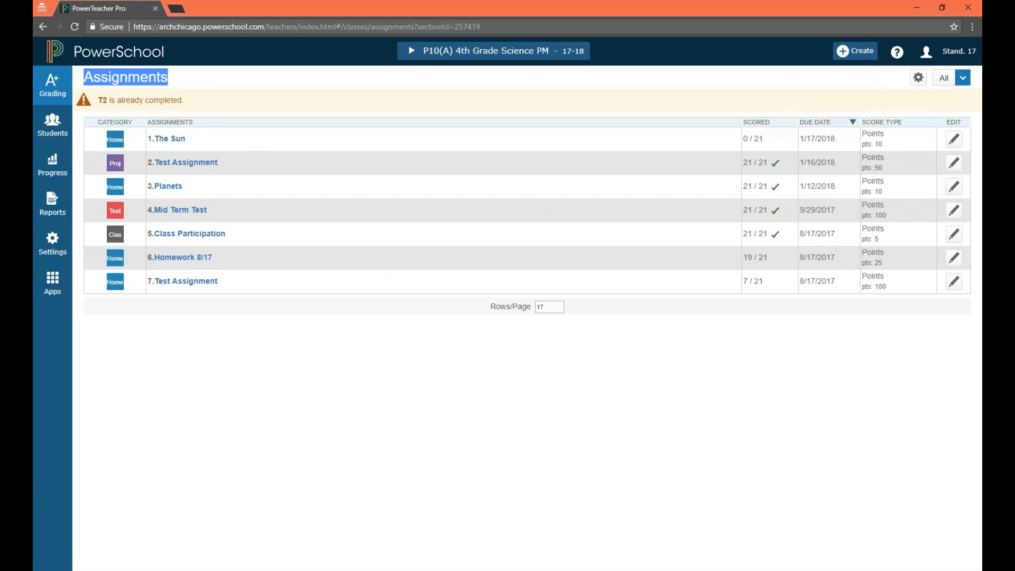
# - Start a new assignment for P10(A) 4th Grade Science PM, review its assignment, student, standards and publishing options, and close it unsaved
pyautogui.click(845, 54)
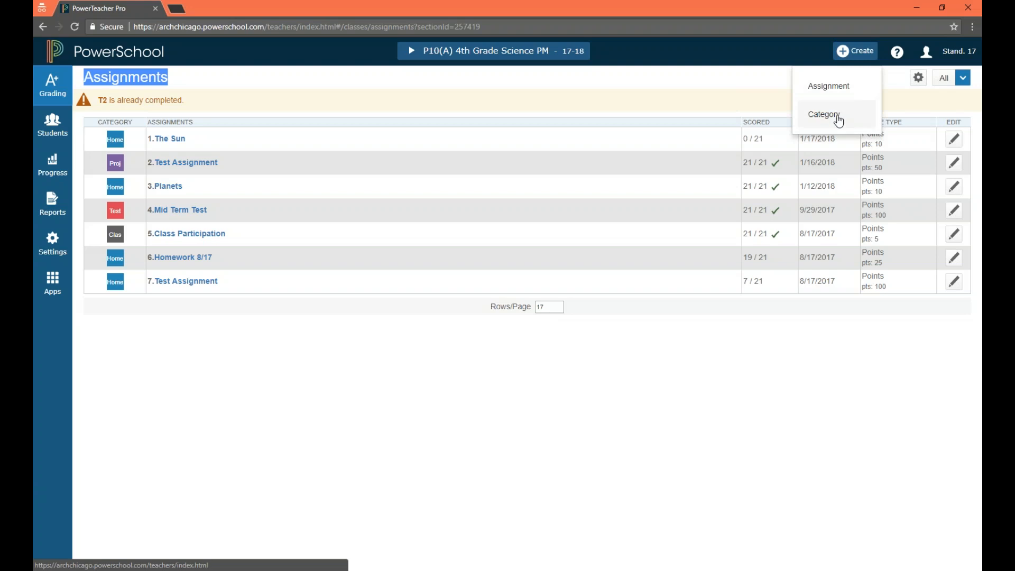
pyautogui.click(842, 95)
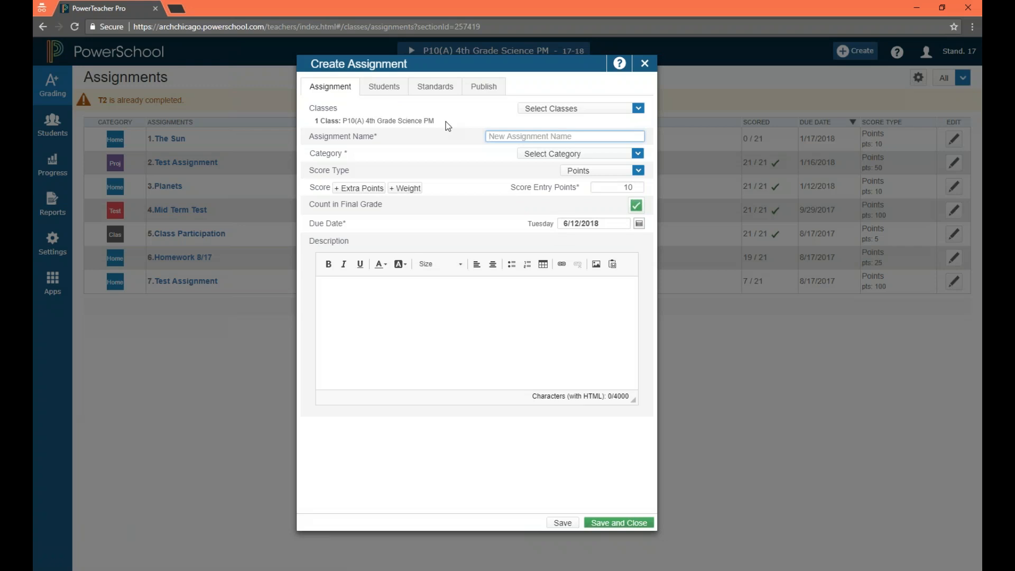
pyautogui.click(391, 88)
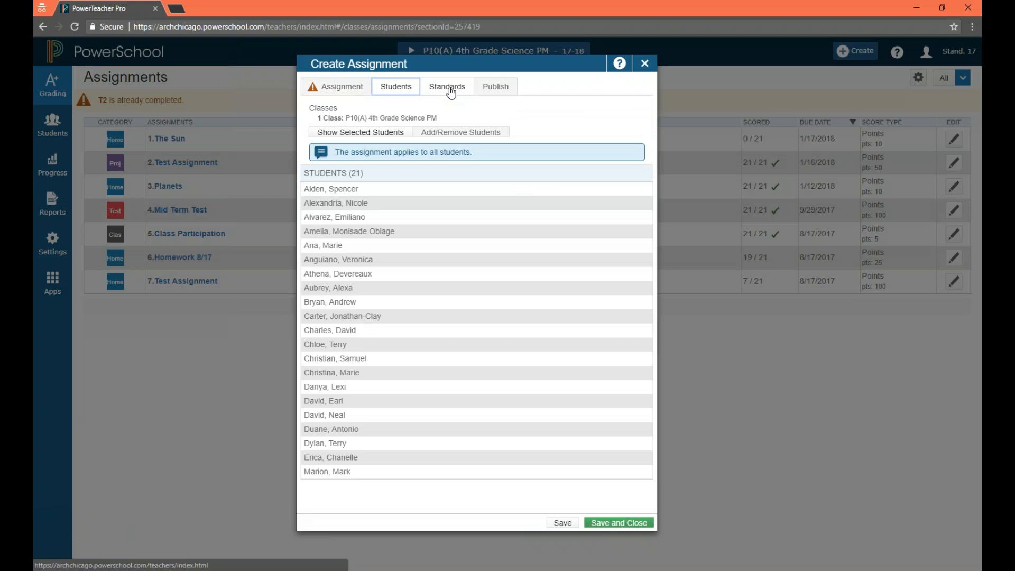
pyautogui.click(338, 88)
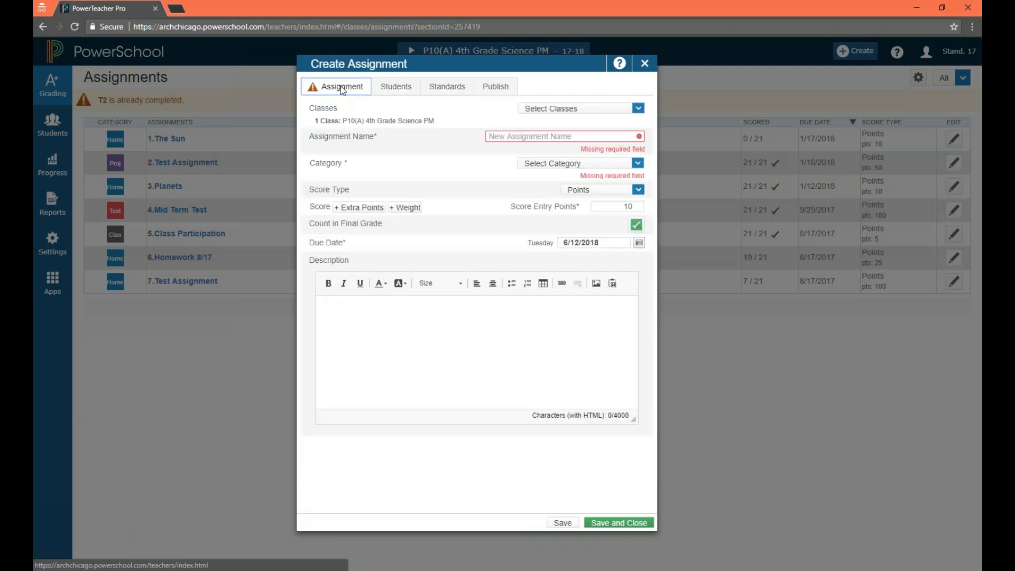
pyautogui.click(394, 87)
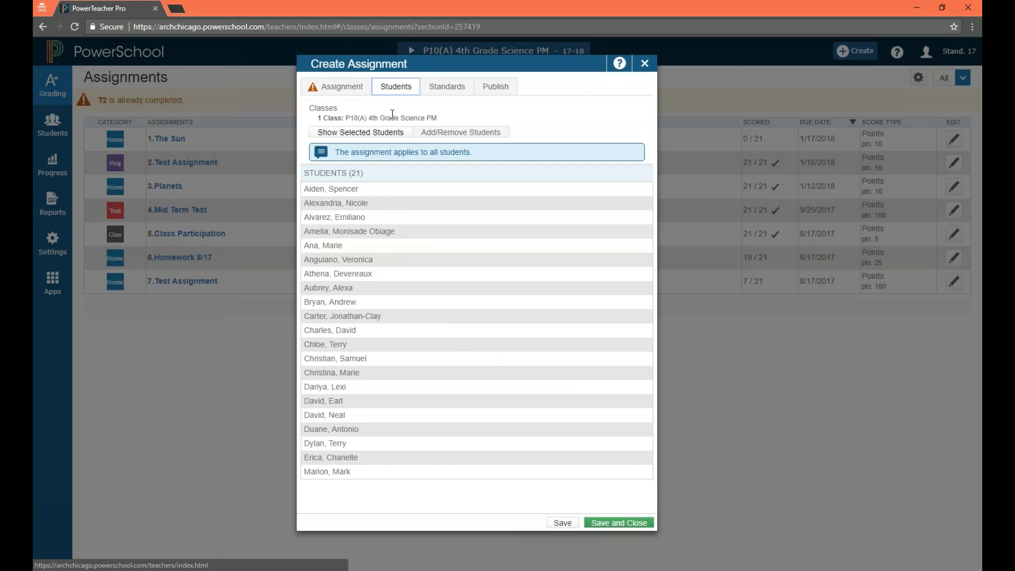
pyautogui.click(437, 89)
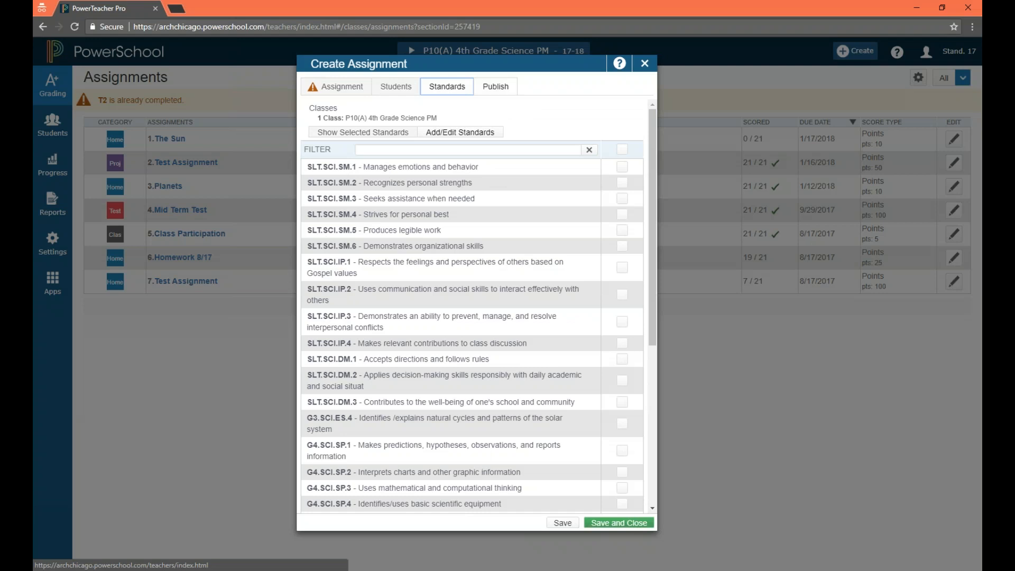
pyautogui.click(495, 86)
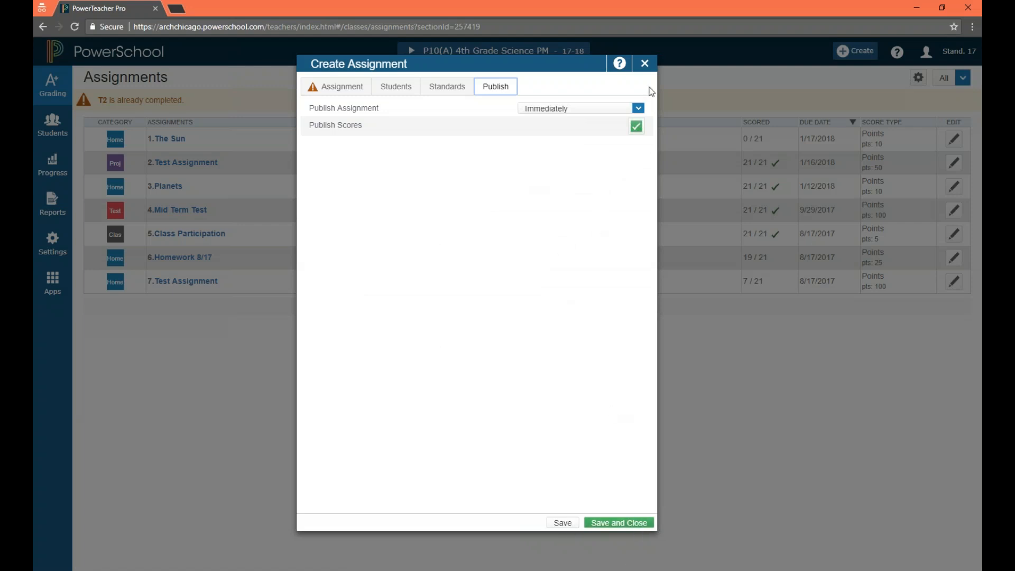
pyautogui.click(644, 63)
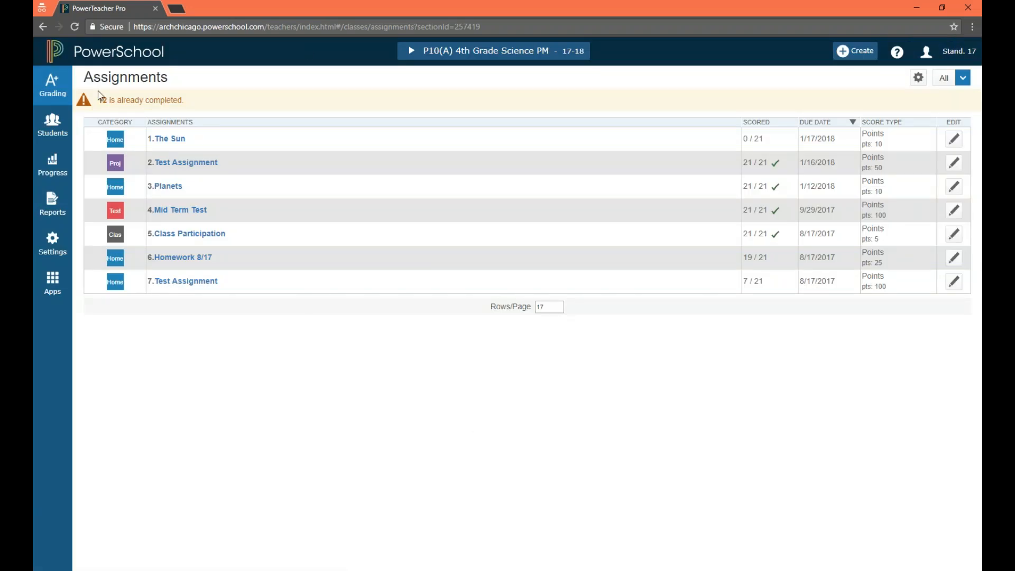
# - Open the T2 scoresheet, view the scores of the Planets assignment, and return to the full scoresheet
pyautogui.click(53, 86)
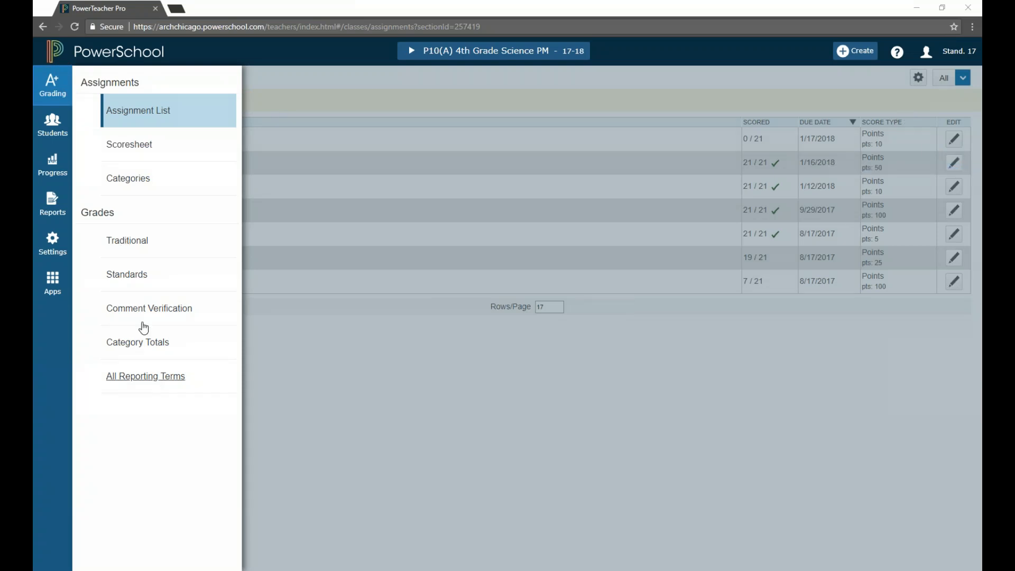
pyautogui.click(153, 157)
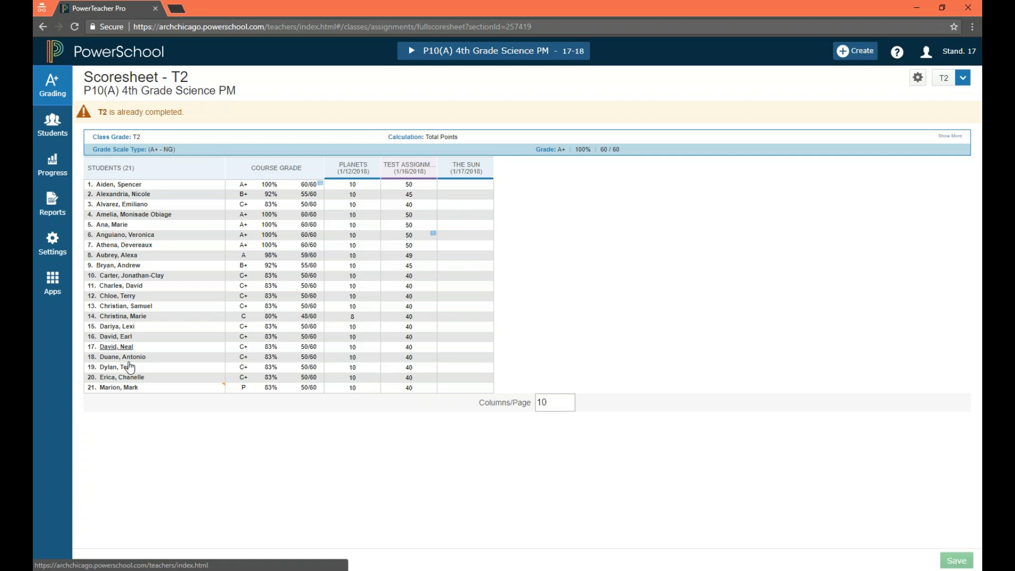
pyautogui.click(354, 162)
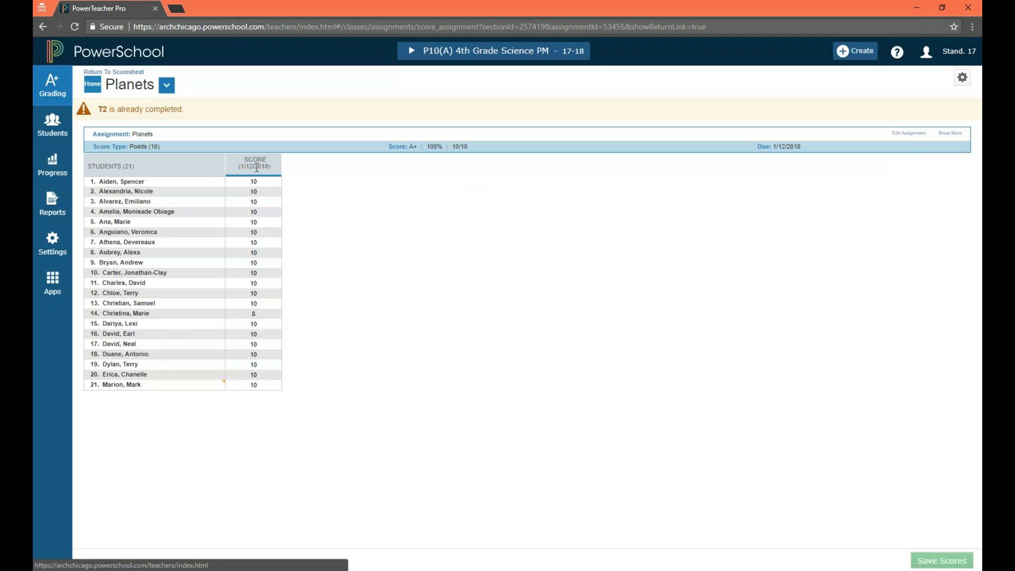
pyautogui.click(56, 95)
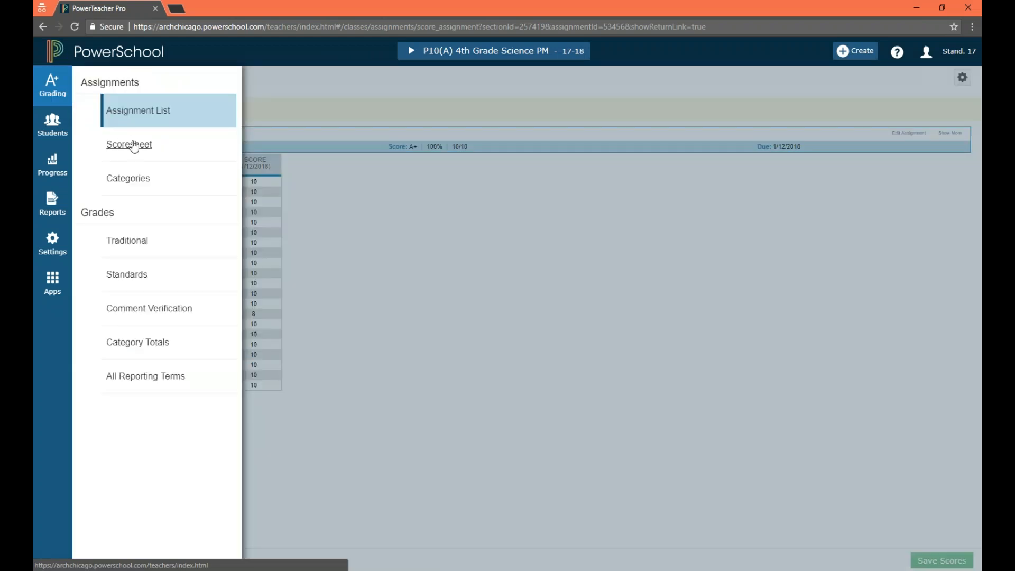
pyautogui.click(370, 200)
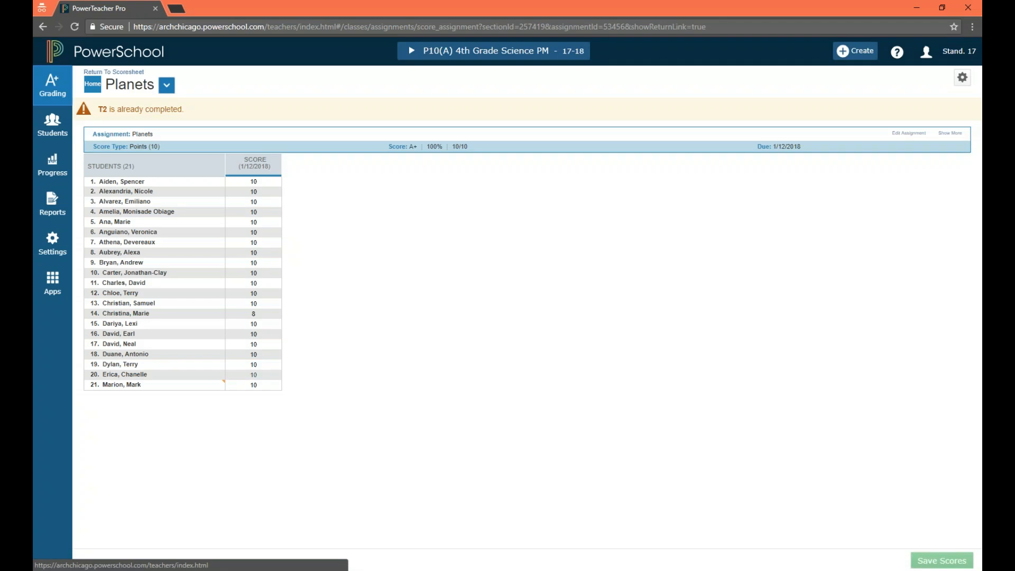
pyautogui.click(52, 84)
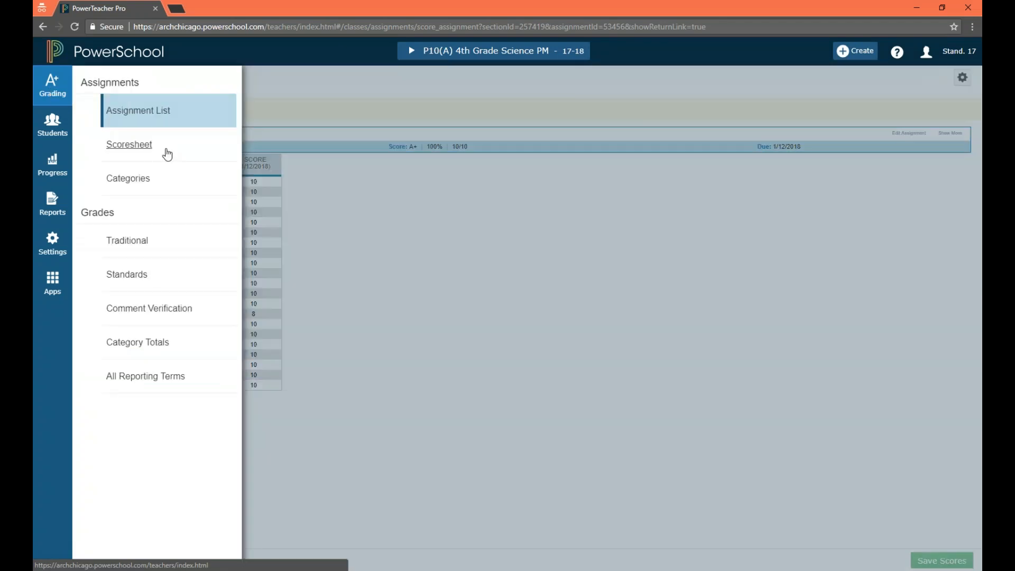
pyautogui.click(226, 156)
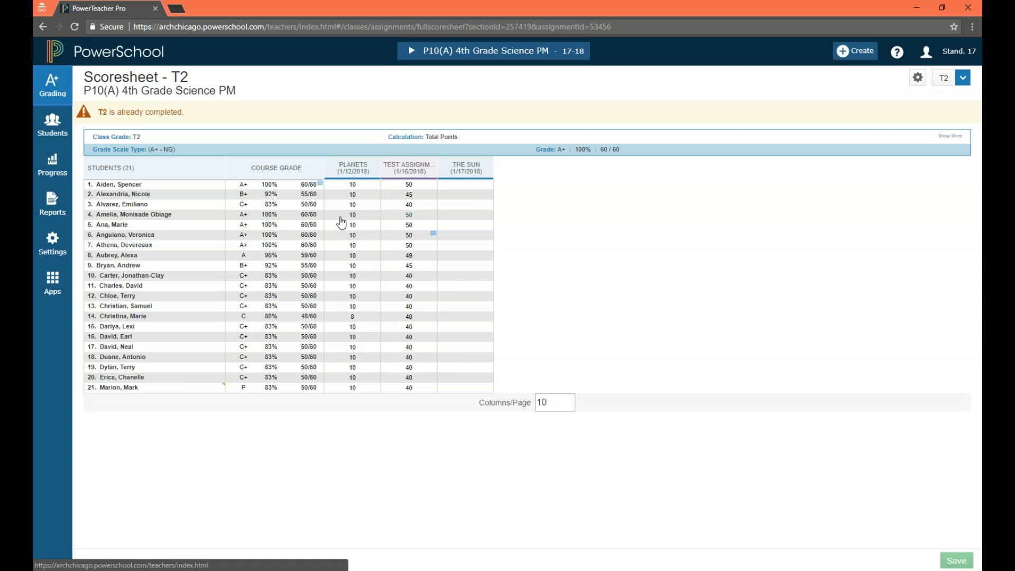
# - Check the course grade comment of the first student in the scoresheet and override that student's T2 course grade with C
pyautogui.click(269, 184)
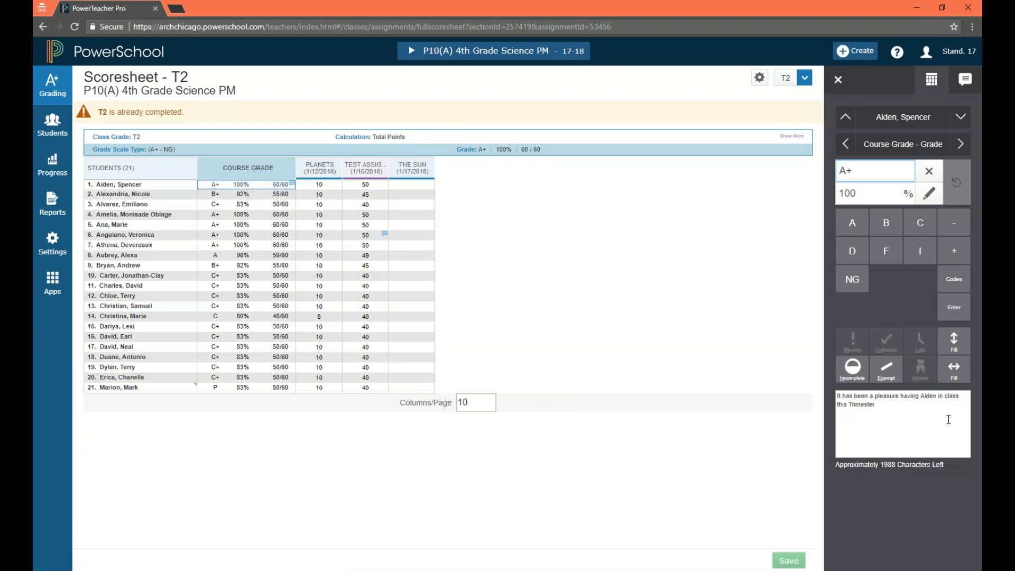
pyautogui.tripleClick(837, 395)
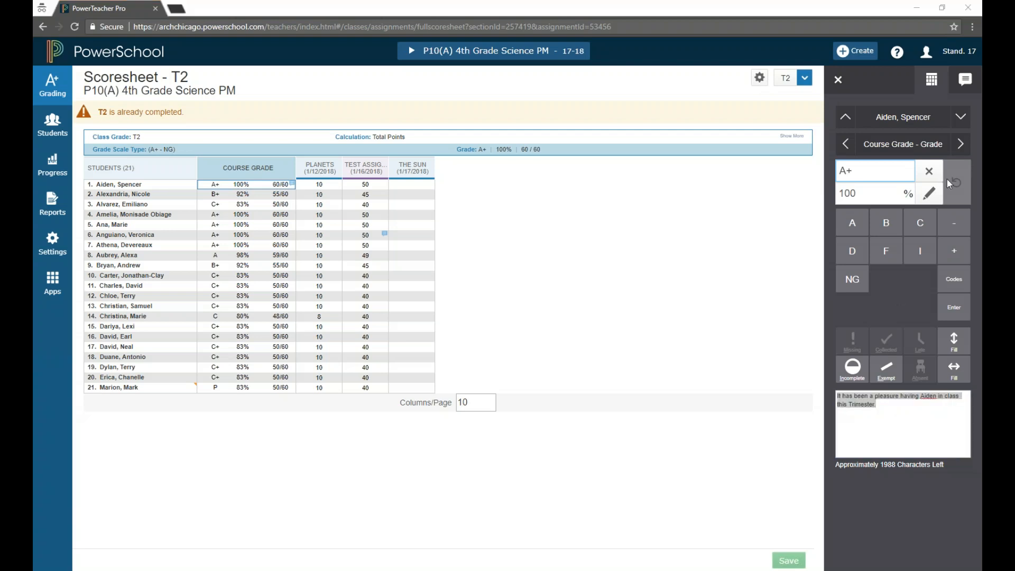
pyautogui.click(934, 197)
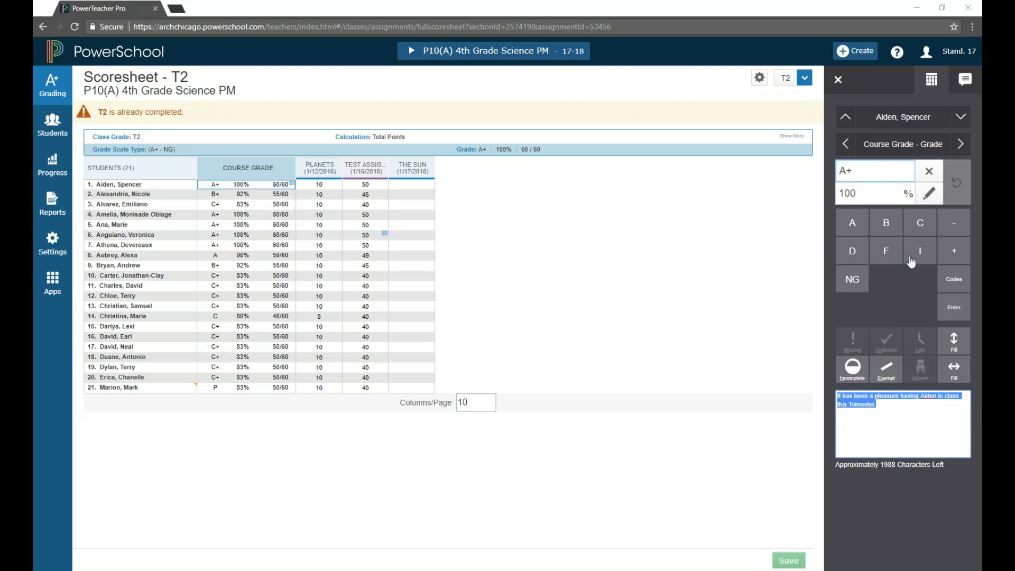
pyautogui.click(849, 232)
pyautogui.click(918, 239)
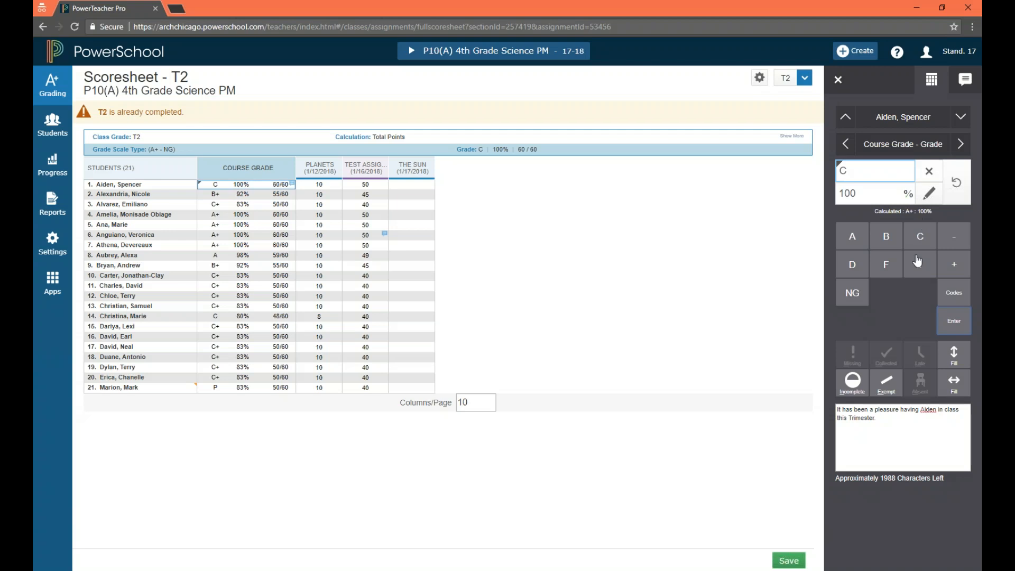
pyautogui.click(838, 80)
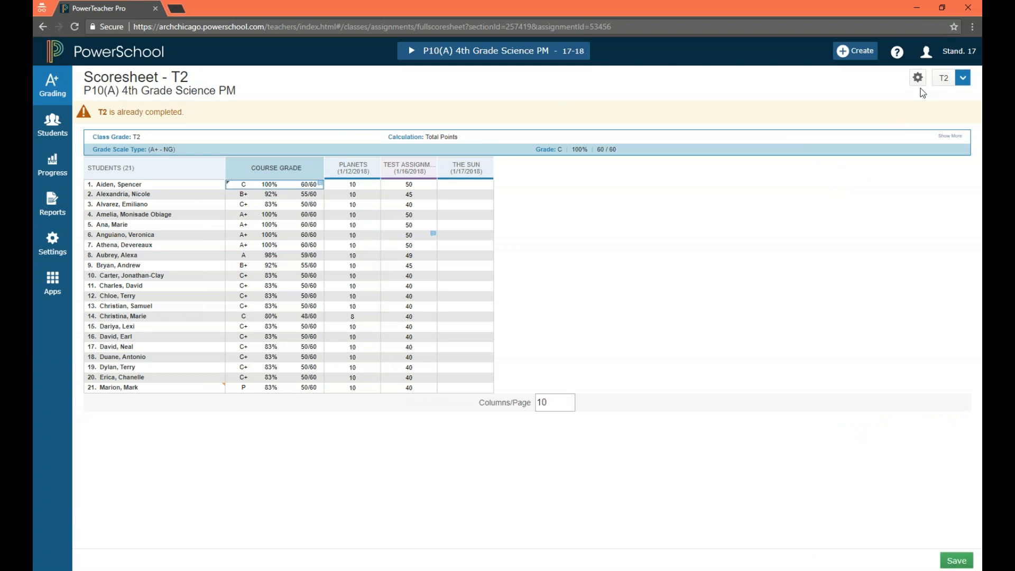
# - Open the first student's T2 assignments view, discarding the unsaved scoresheet changes
pyautogui.click(962, 79)
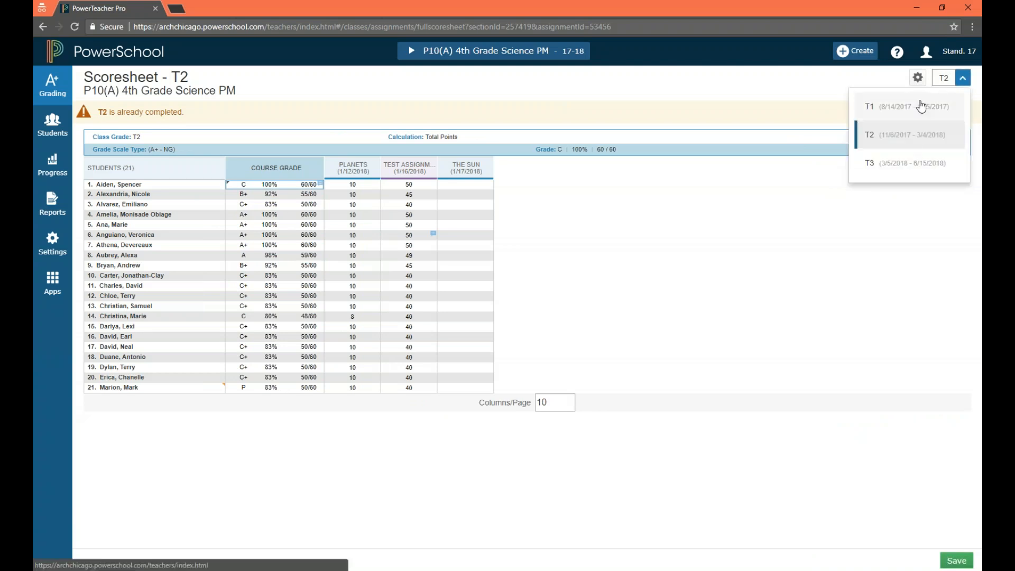
pyautogui.click(806, 80)
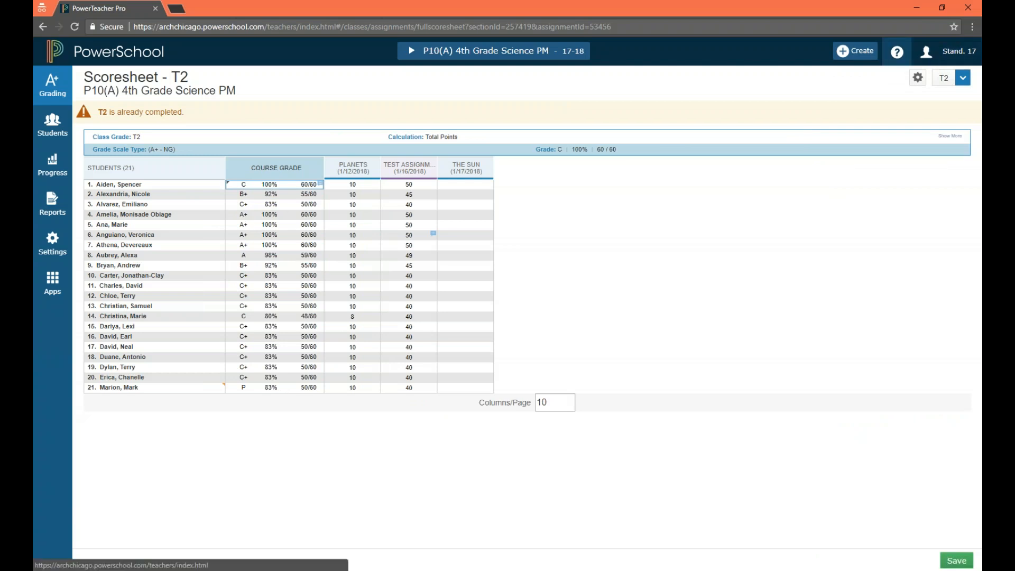
pyautogui.click(52, 124)
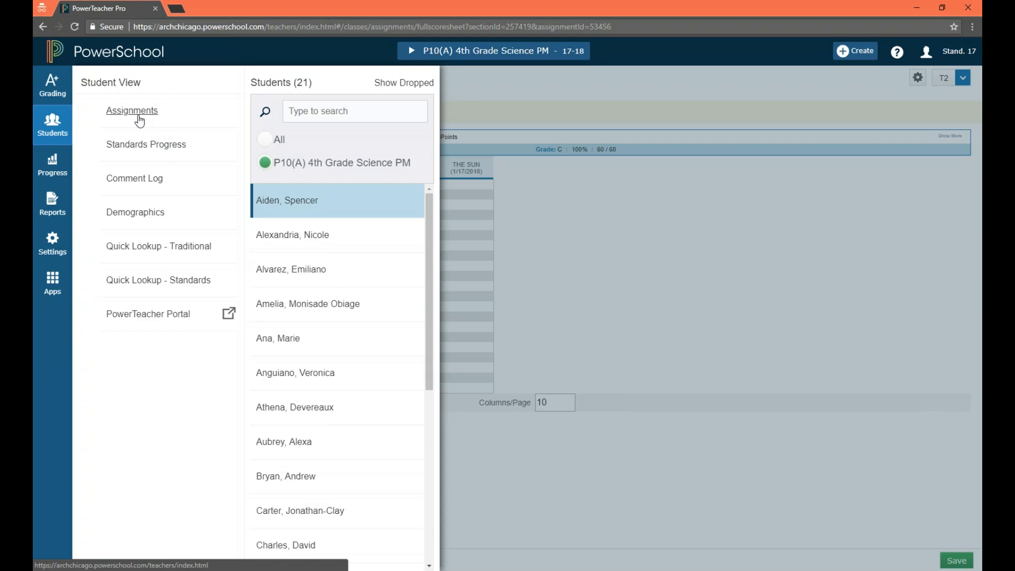
pyautogui.click(139, 121)
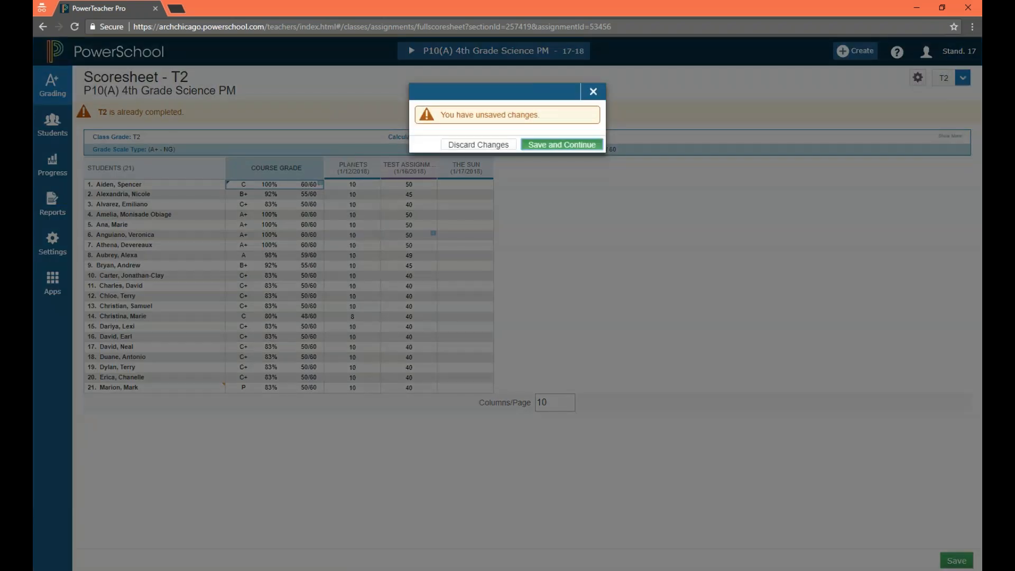
pyautogui.click(458, 147)
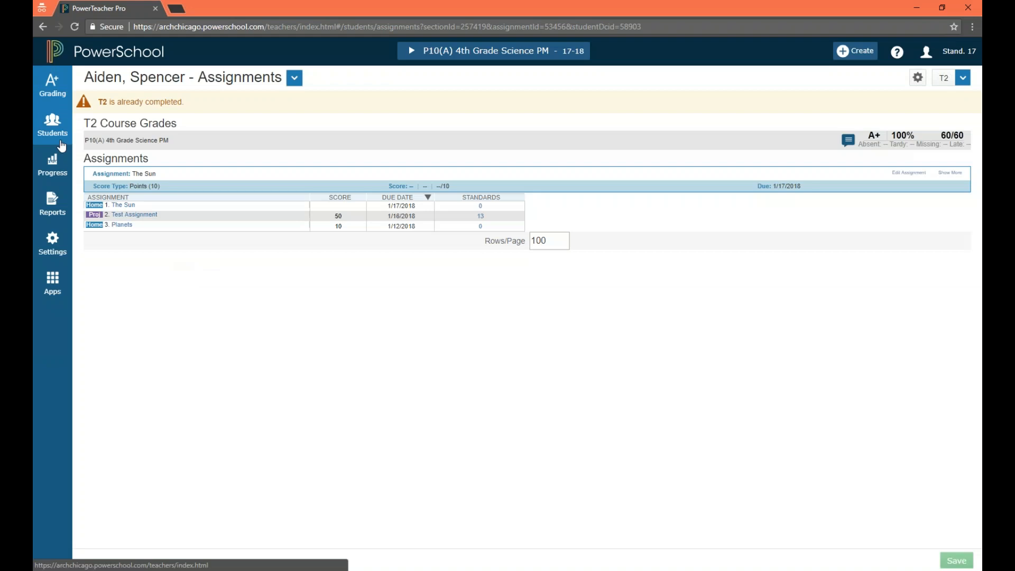
# - Open the Traditional Grades Progress page and examine the full grade distribution, including the T1 student grades
pyautogui.click(52, 165)
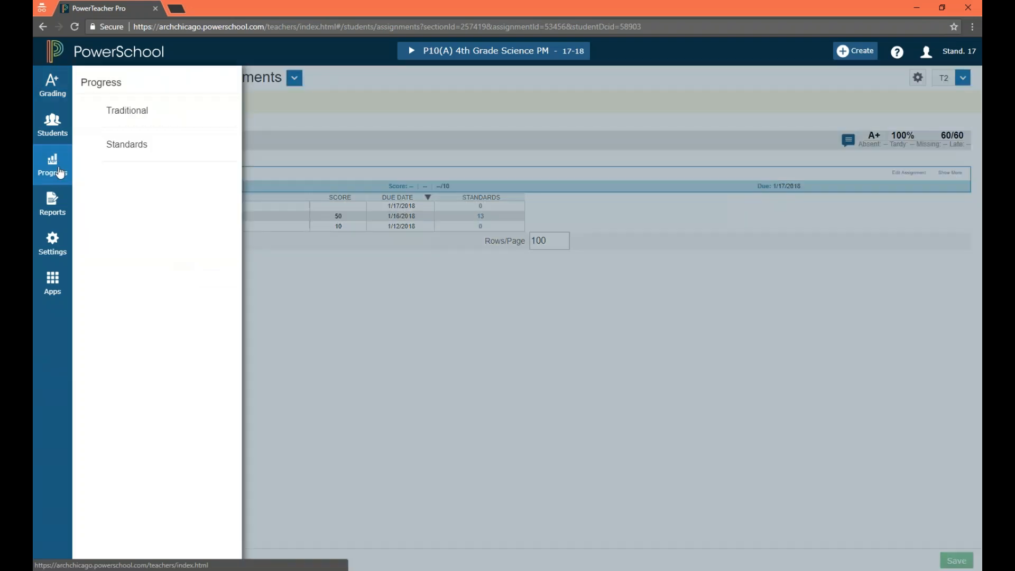
pyautogui.click(139, 115)
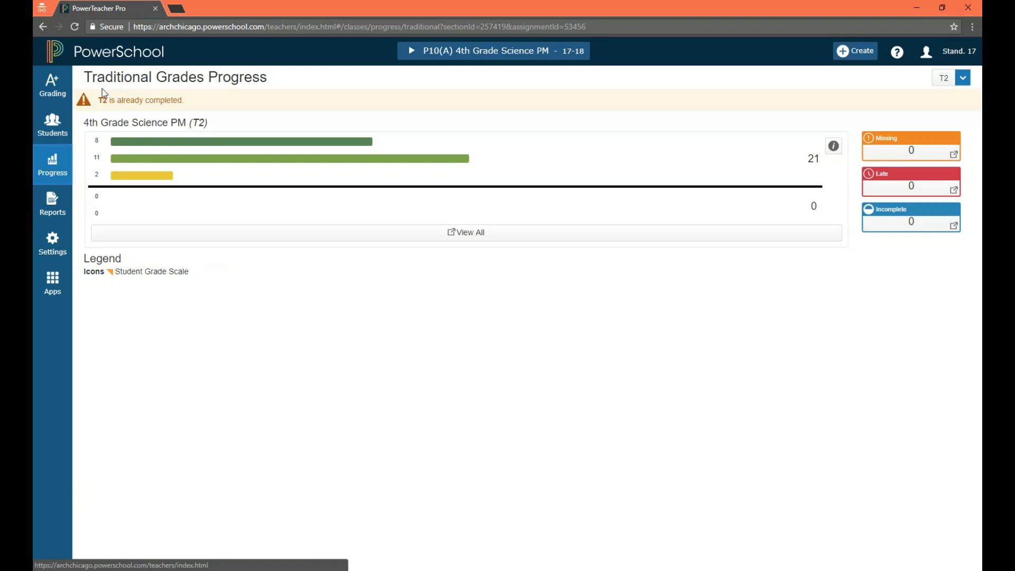
pyautogui.click(56, 168)
pyautogui.click(109, 125)
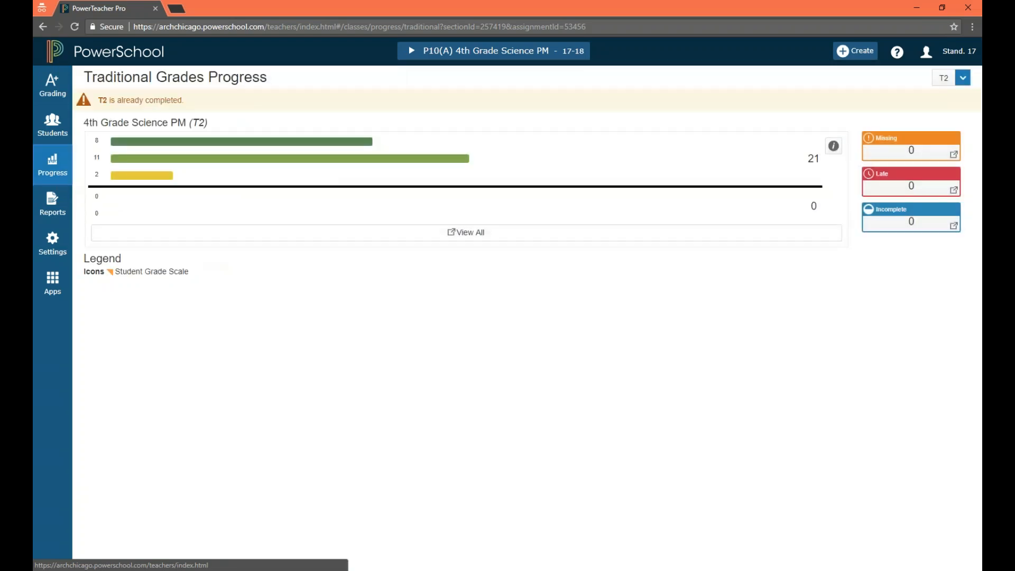
pyautogui.click(165, 239)
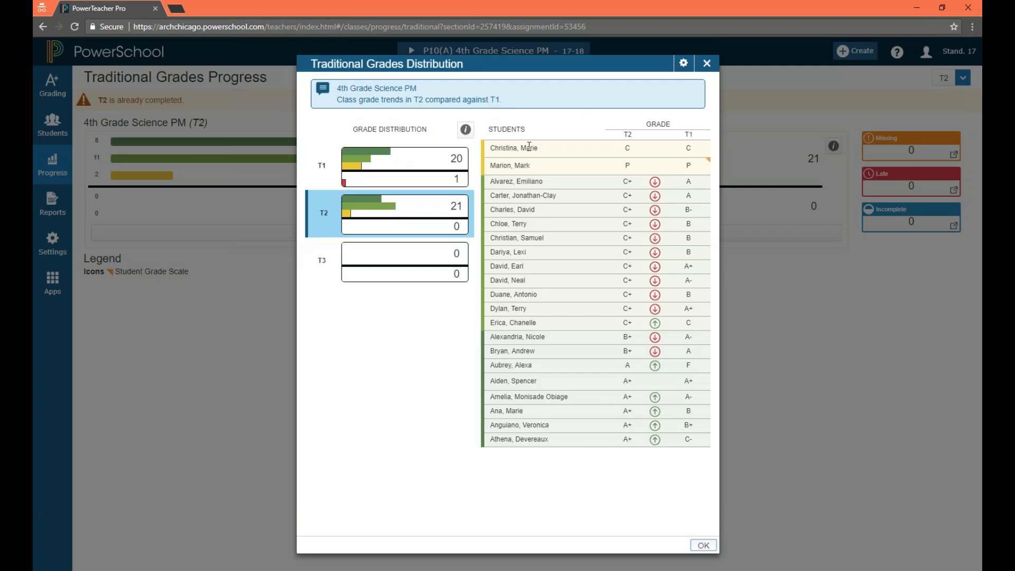
pyautogui.click(410, 179)
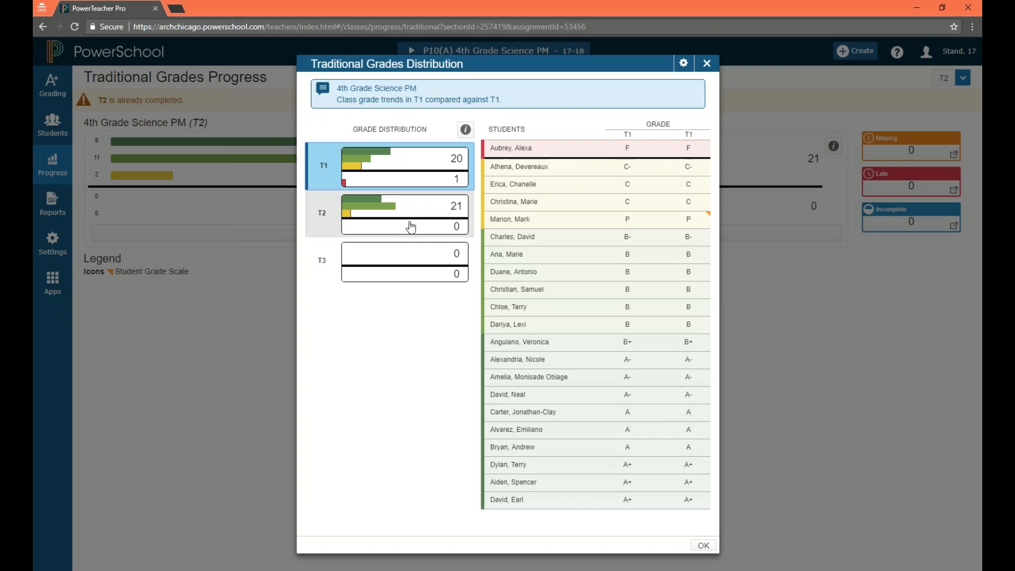
pyautogui.click(705, 64)
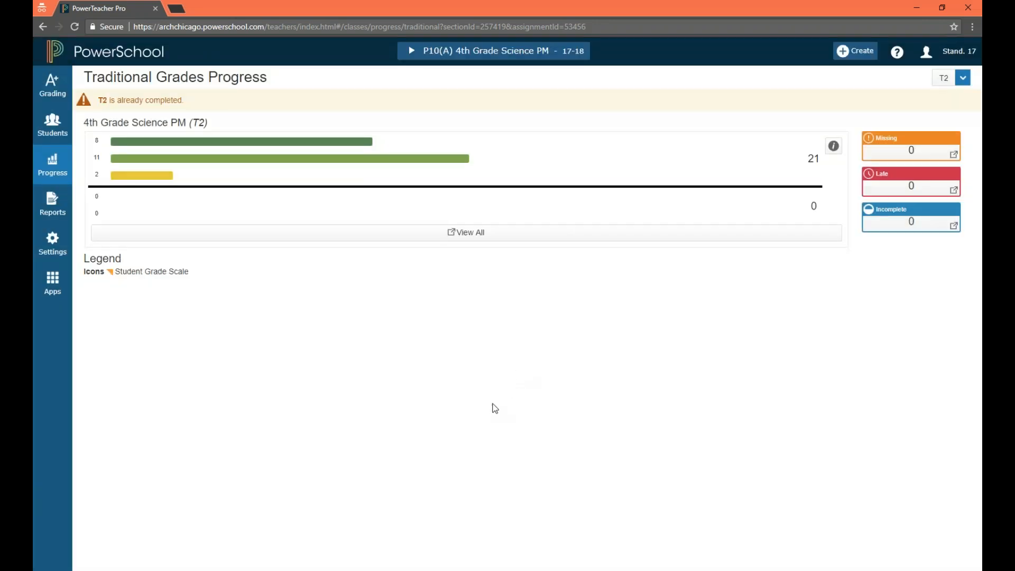
# - Look over the available reports and open the gradebook's Display Settings
pyautogui.click(55, 212)
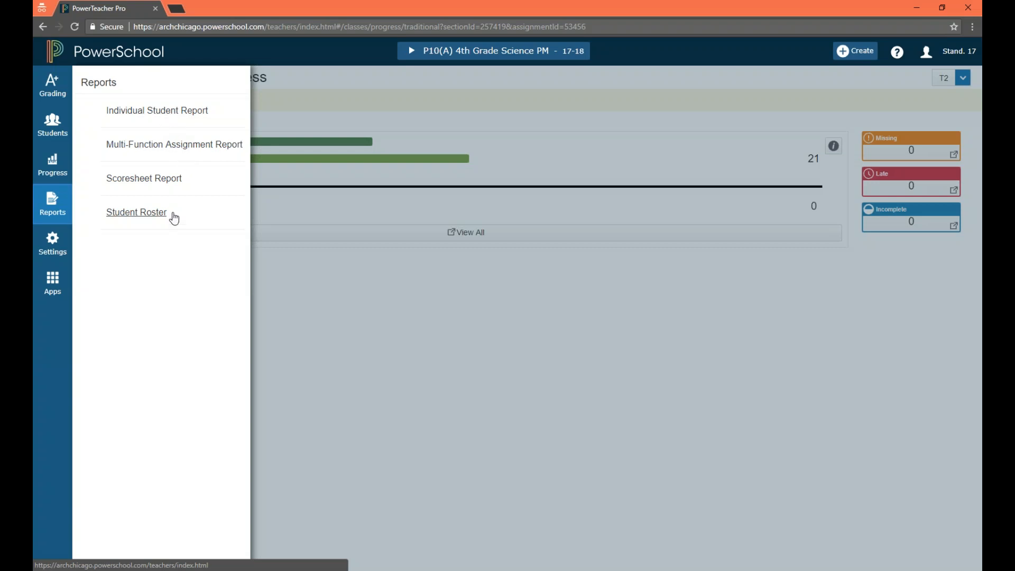
pyautogui.click(282, 469)
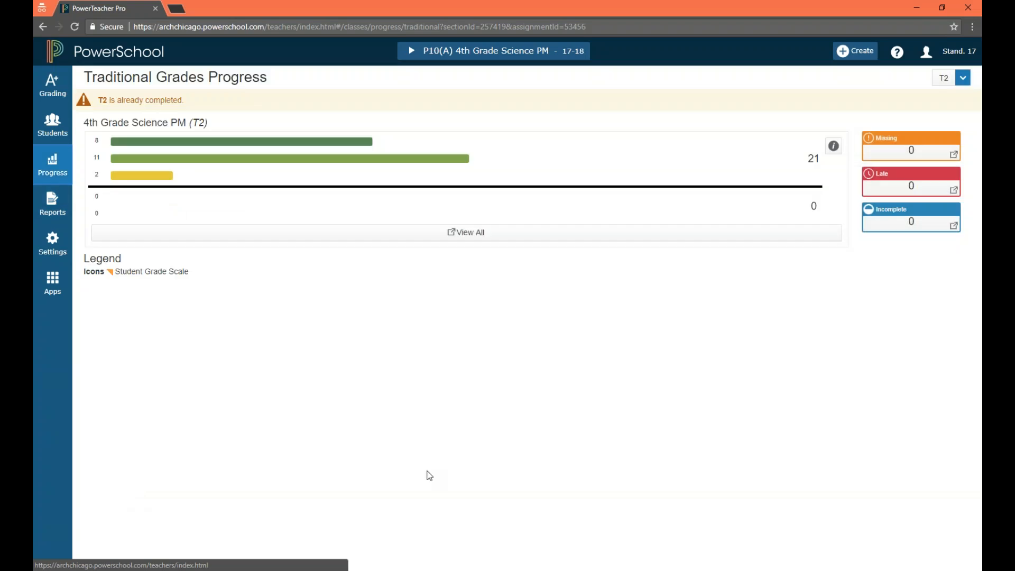
pyautogui.click(59, 246)
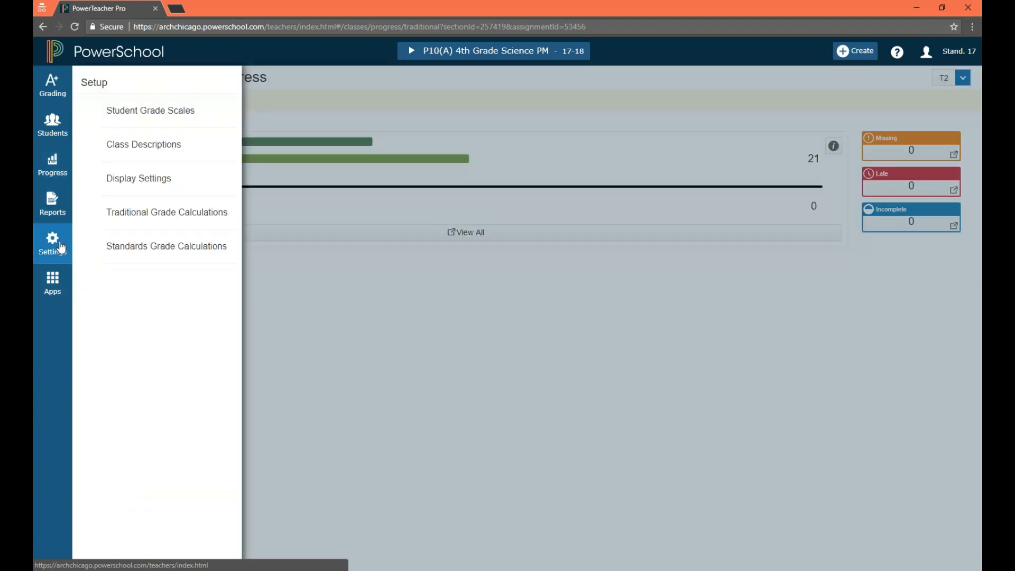
pyautogui.click(135, 185)
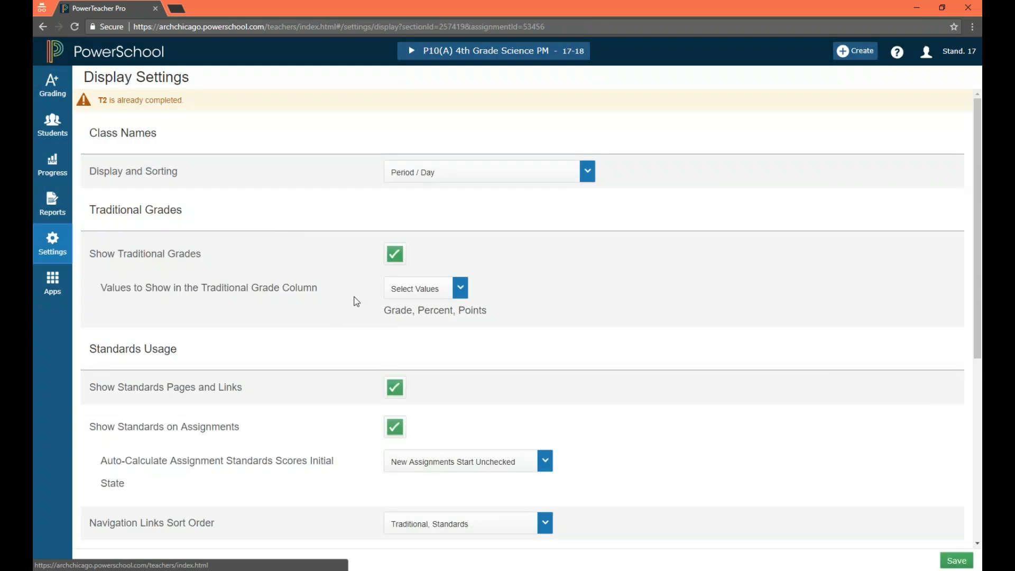
# - Look through the Traditional Grades, Standards Usage and Student Names display settings, including the available student name formats
pyautogui.scroll(-1, 357, 301)
pyautogui.scroll(-1, 369, 306)
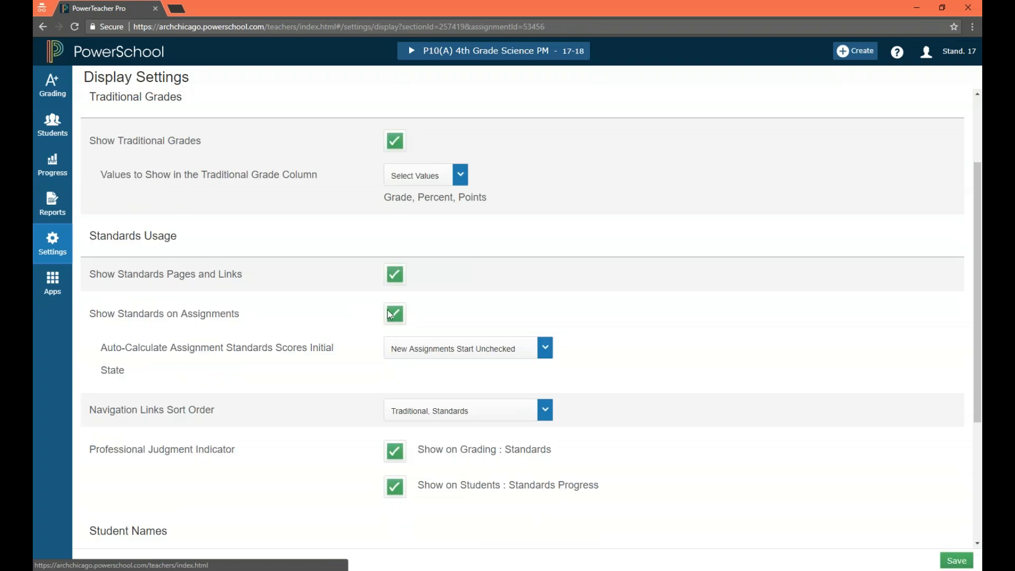
pyautogui.scroll(-2, 394, 316)
pyautogui.scroll(-1, 401, 319)
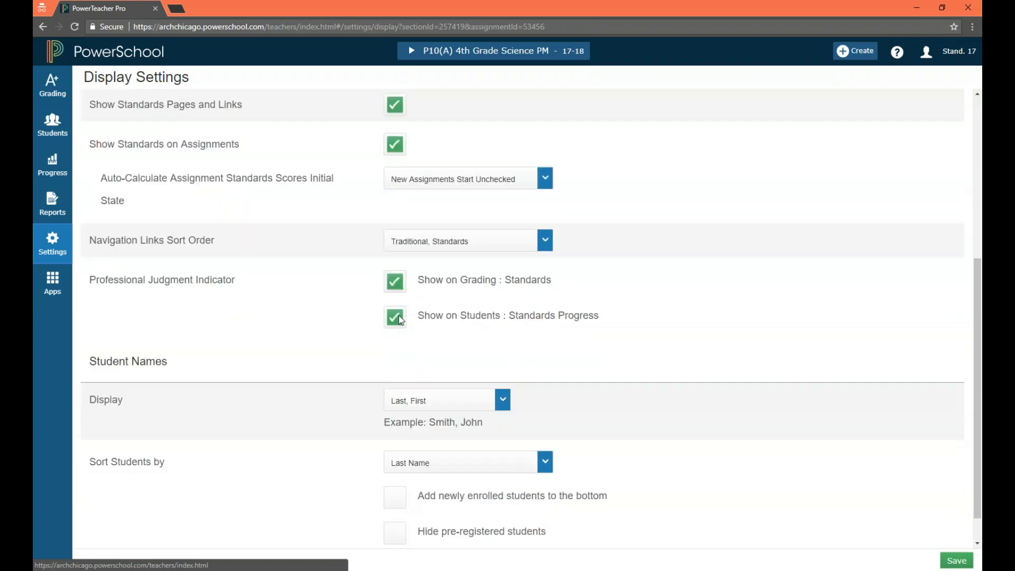
pyautogui.scroll(-1, 401, 320)
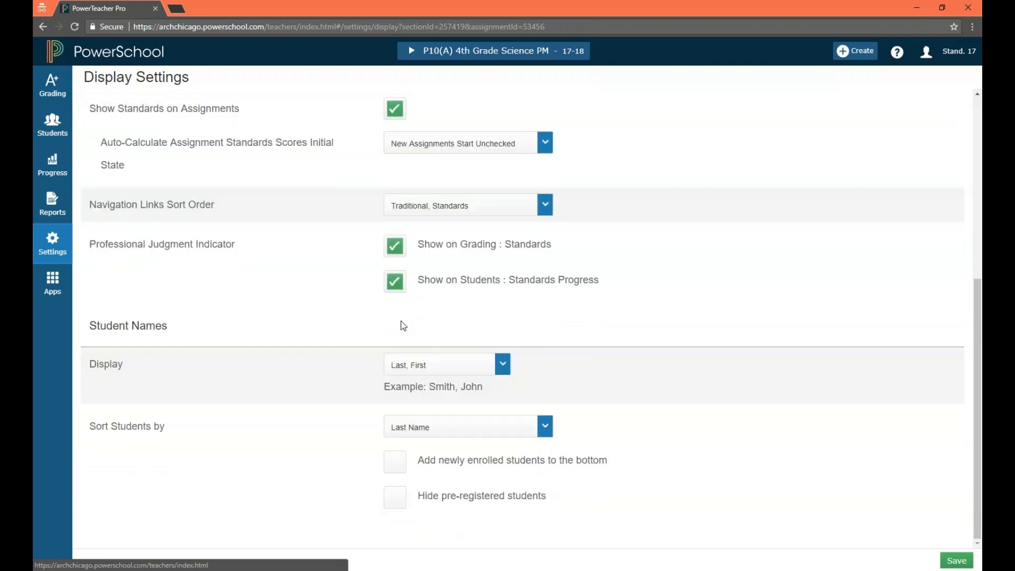
pyautogui.click(436, 371)
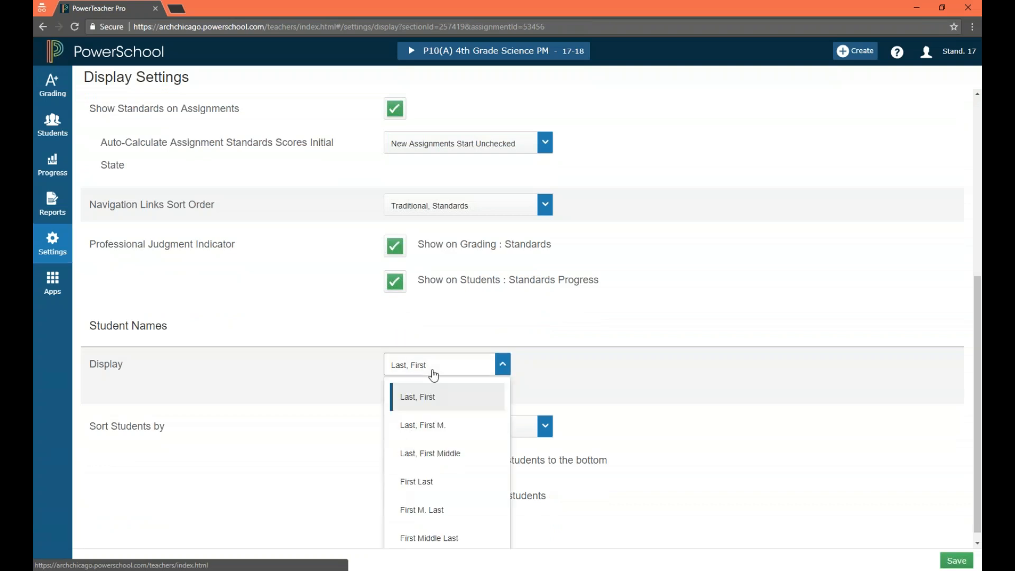
pyautogui.click(606, 463)
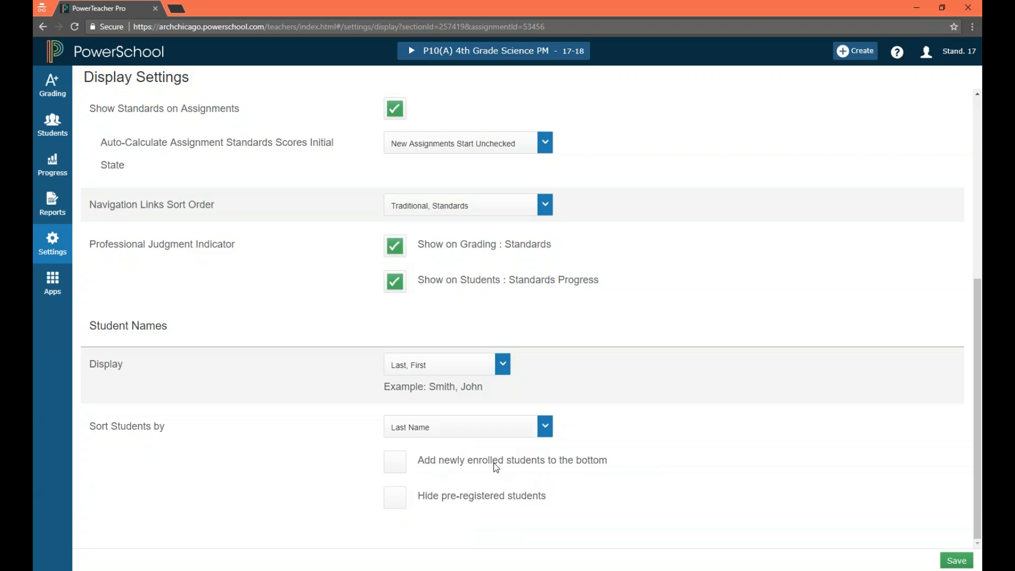
# - Look over the Display and Sorting options for class names in the Display Settings, leaving Period / Day selected
pyautogui.scroll(2, 496, 468)
pyautogui.scroll(1, 306, 382)
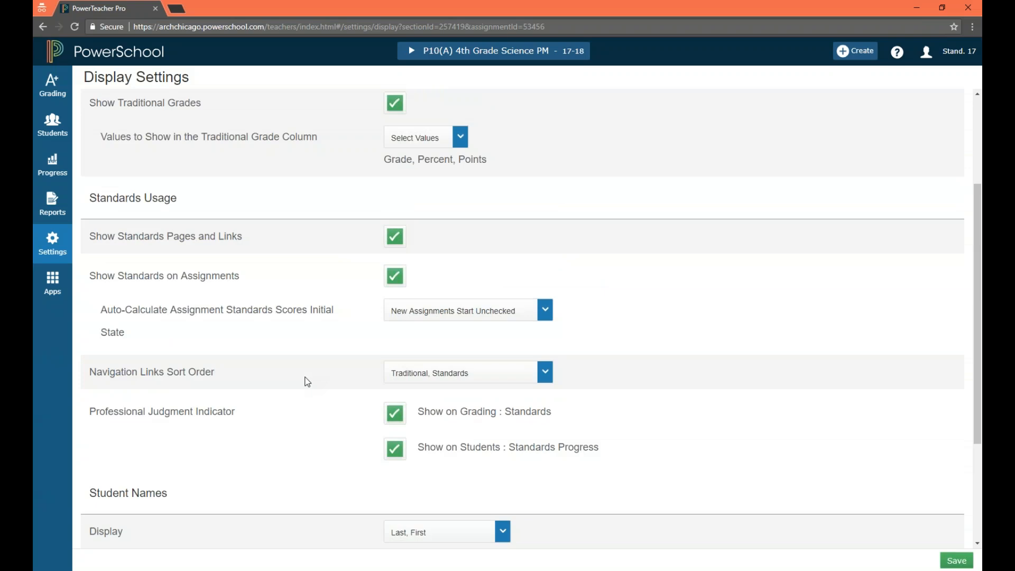
pyautogui.scroll(1, 314, 364)
pyautogui.scroll(2, 379, 263)
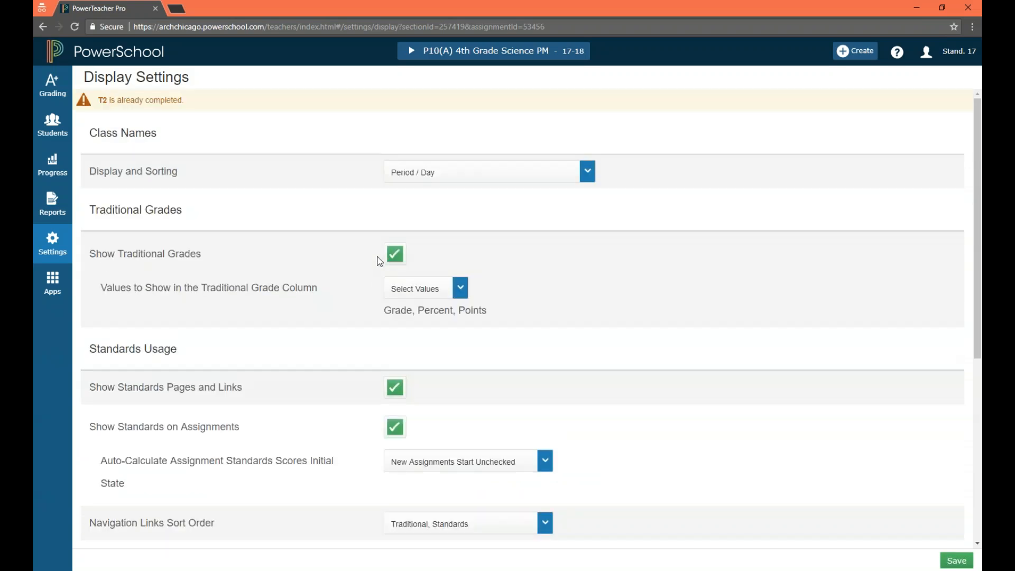
pyautogui.click(429, 171)
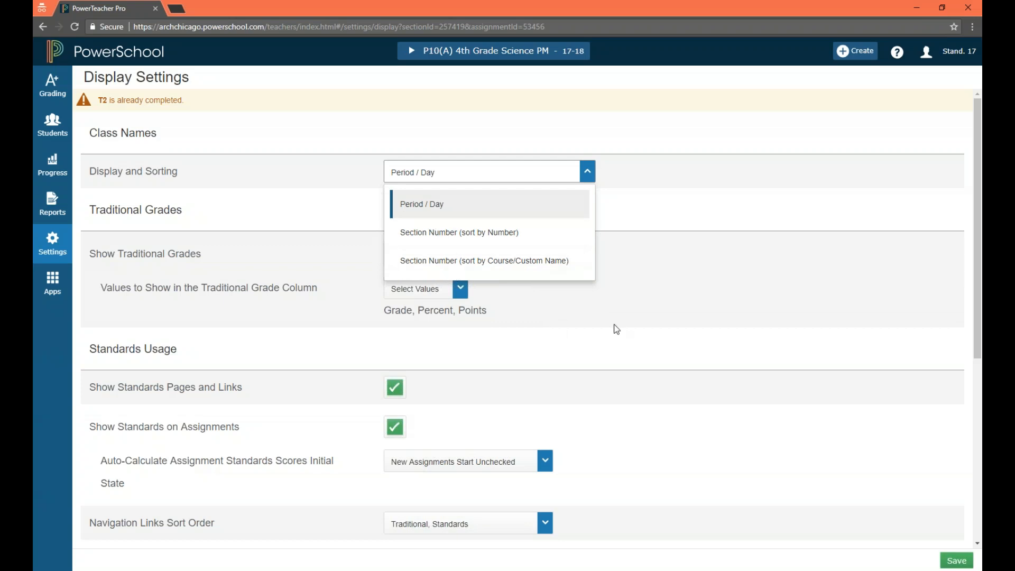
pyautogui.click(732, 341)
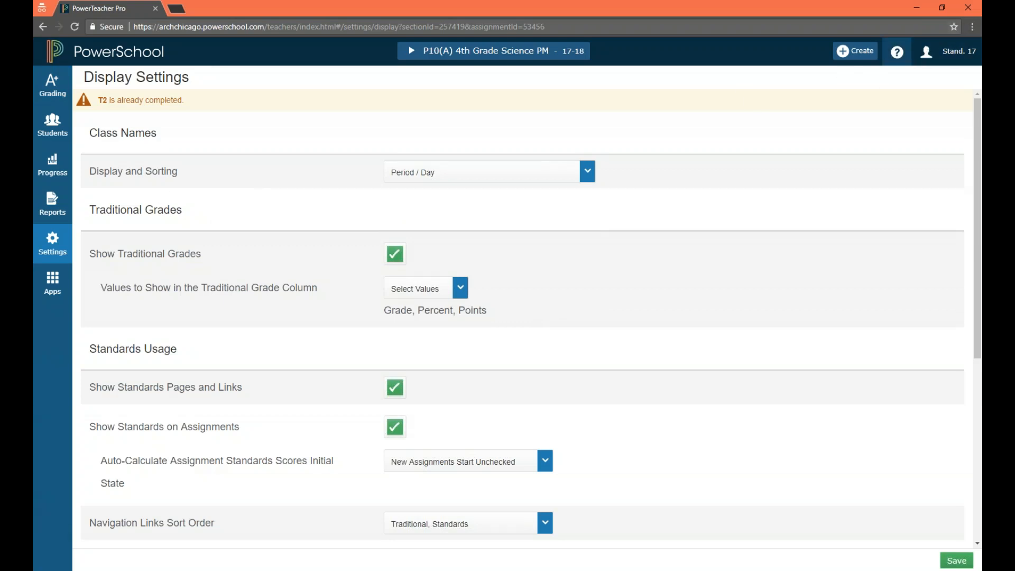
# - Open the Videos page of the PowerTeacher Pro help, look through the available training videos, and close the help window
pyautogui.click(905, 58)
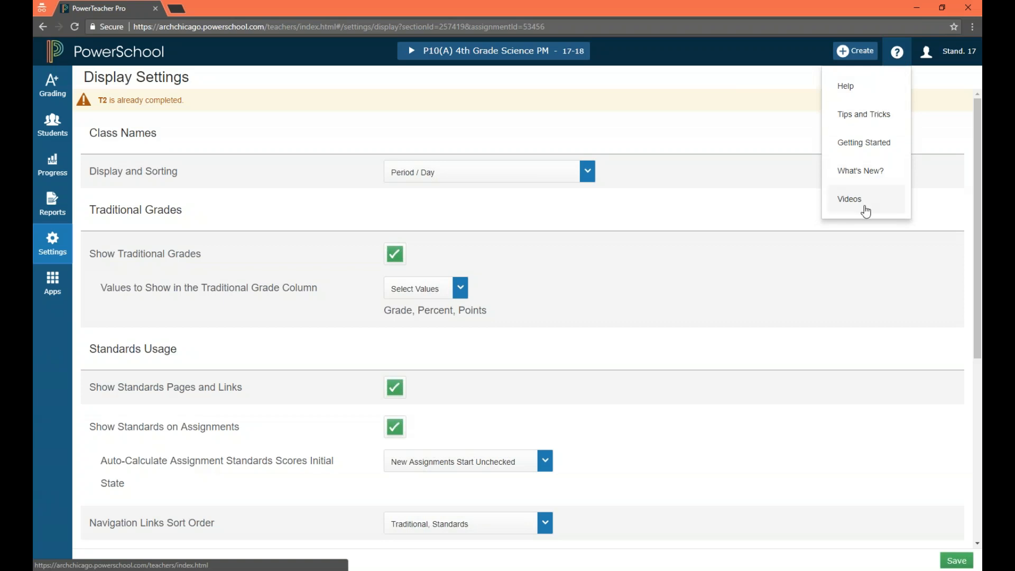
pyautogui.click(865, 211)
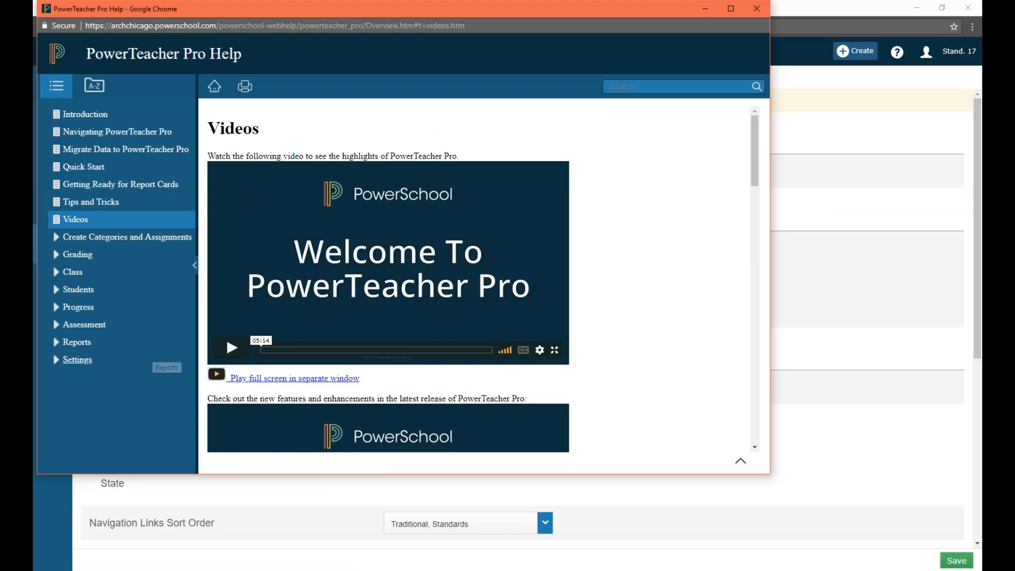
pyautogui.scroll(-6, 373, 325)
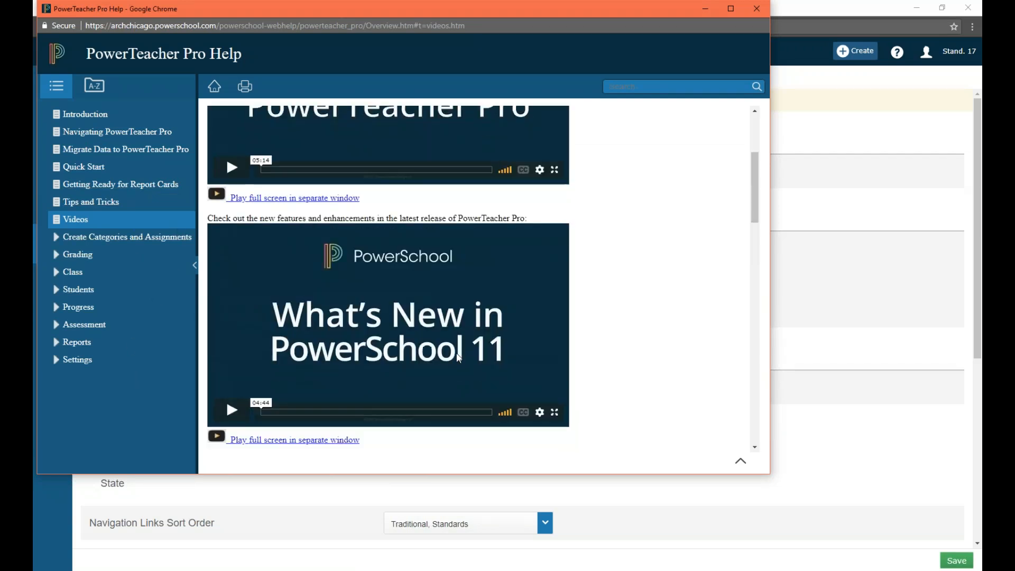
pyautogui.scroll(-10, 459, 357)
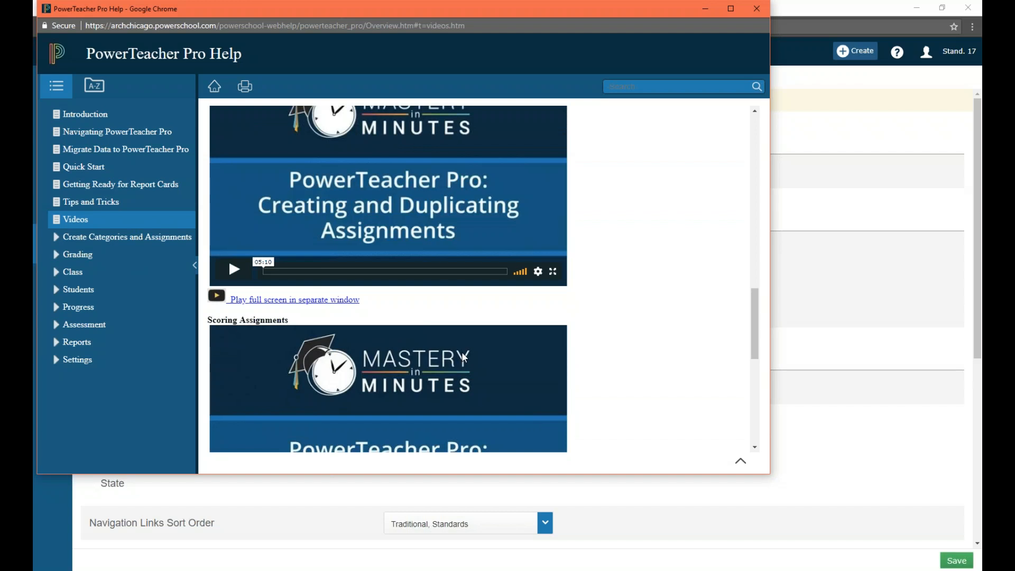
pyautogui.scroll(-7, 463, 357)
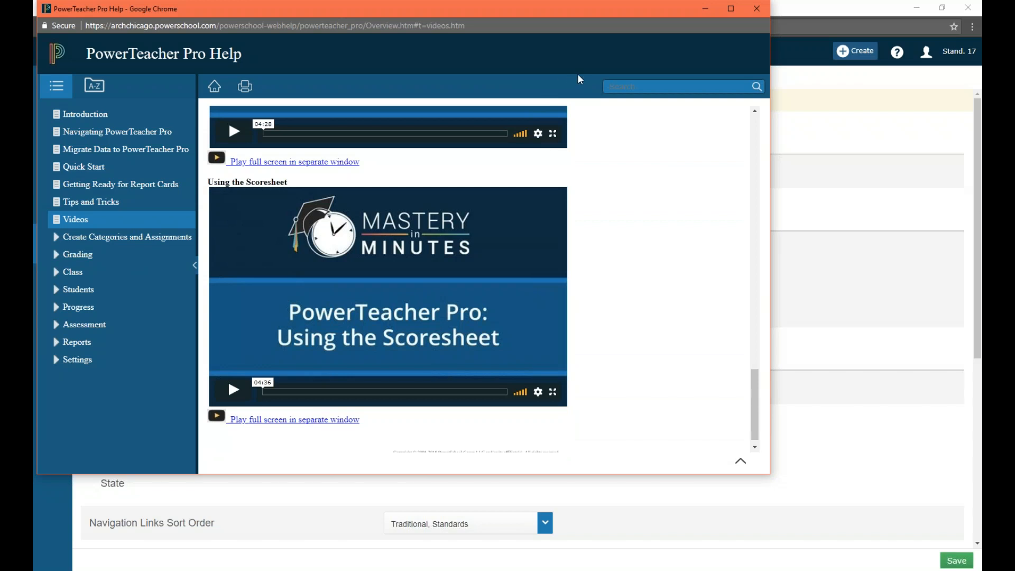
pyautogui.scroll(10, 624, 290)
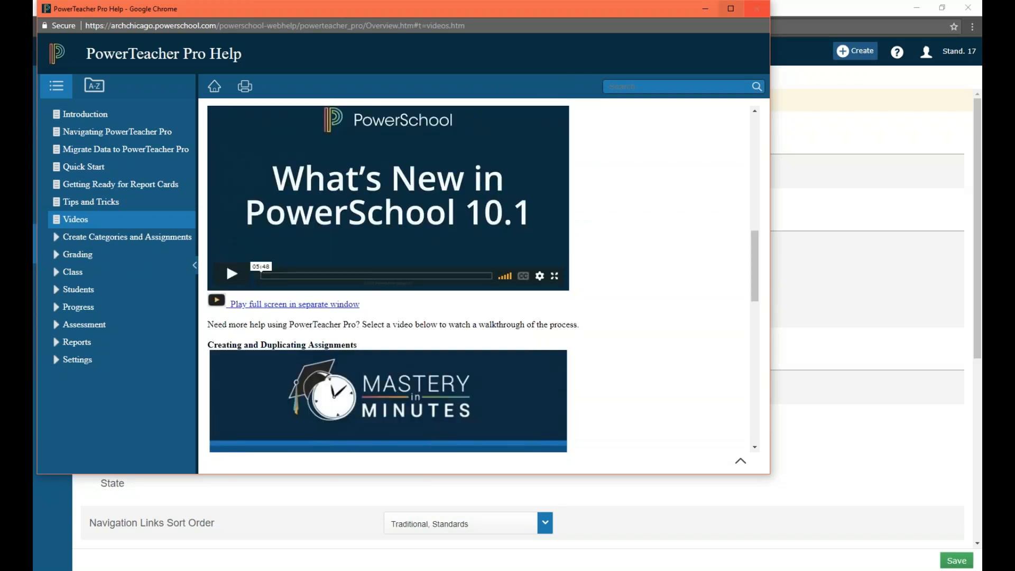
pyautogui.click(757, 9)
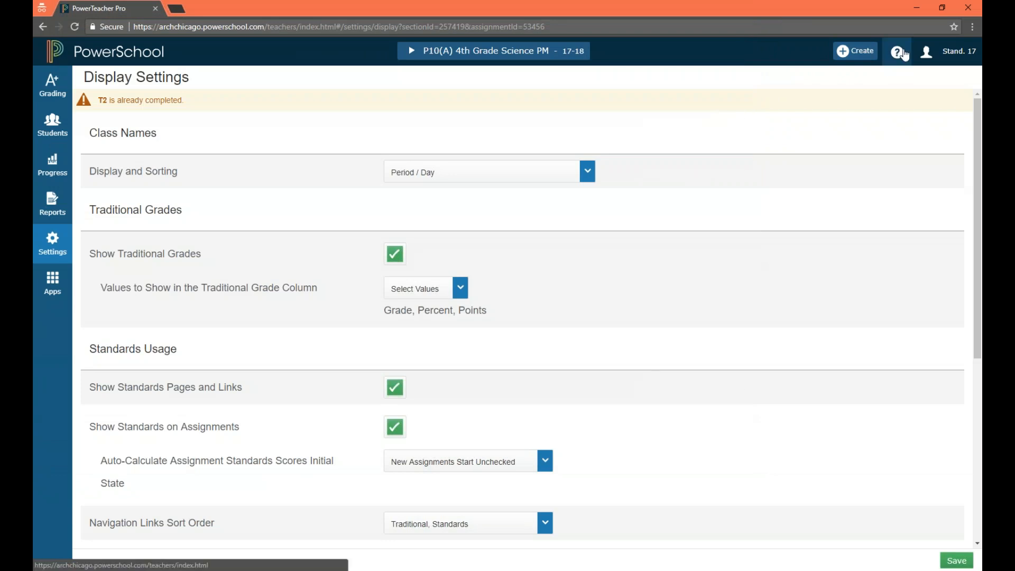
# - Open the Tips and Tricks help page, look over its topics, and close the help window
pyautogui.click(903, 54)
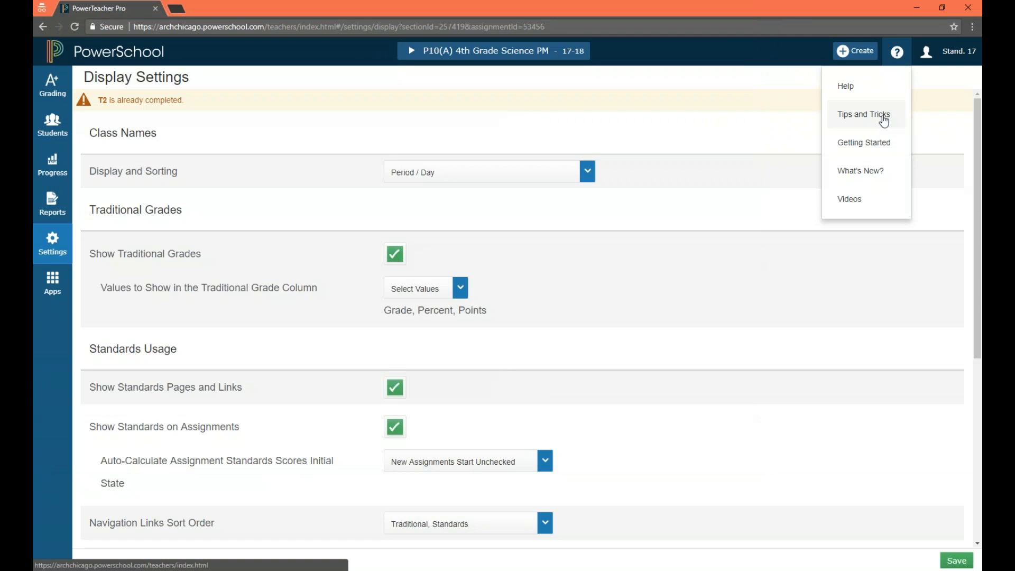
pyautogui.click(875, 120)
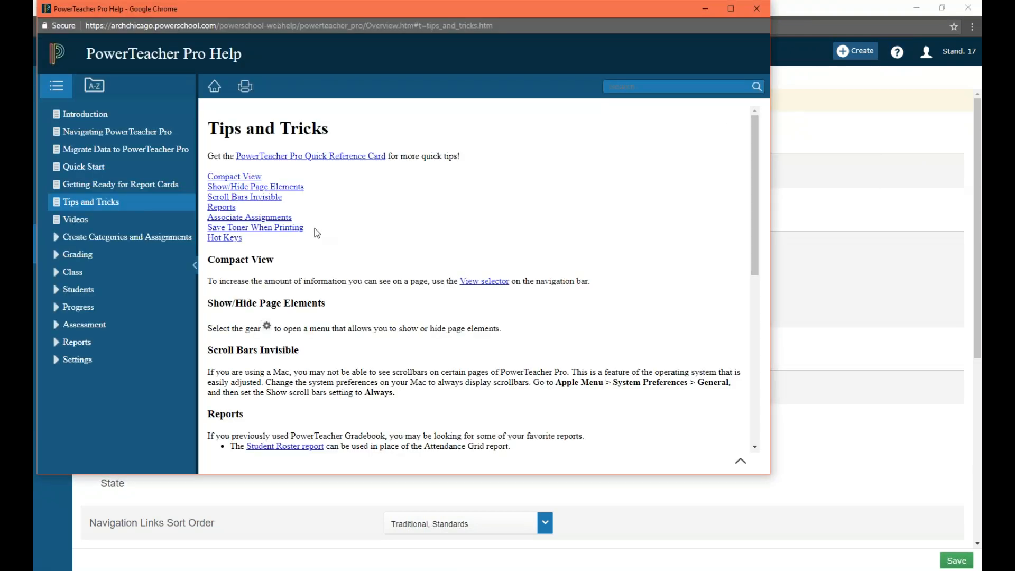
pyautogui.click(753, 10)
# - Try the Medium and Large view sizes on the Display Settings page
pyautogui.click(946, 51)
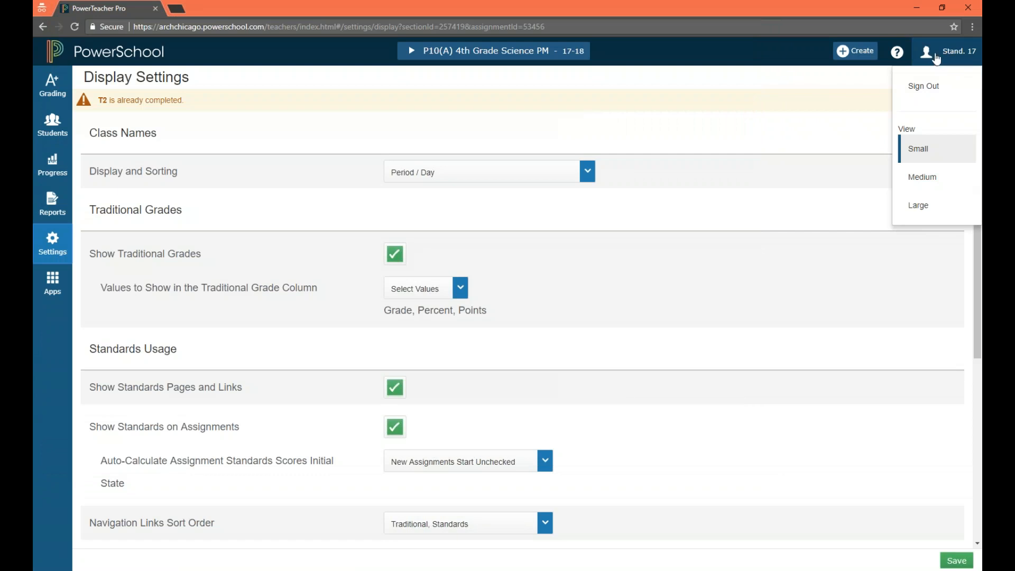
pyautogui.click(933, 60)
pyautogui.click(934, 59)
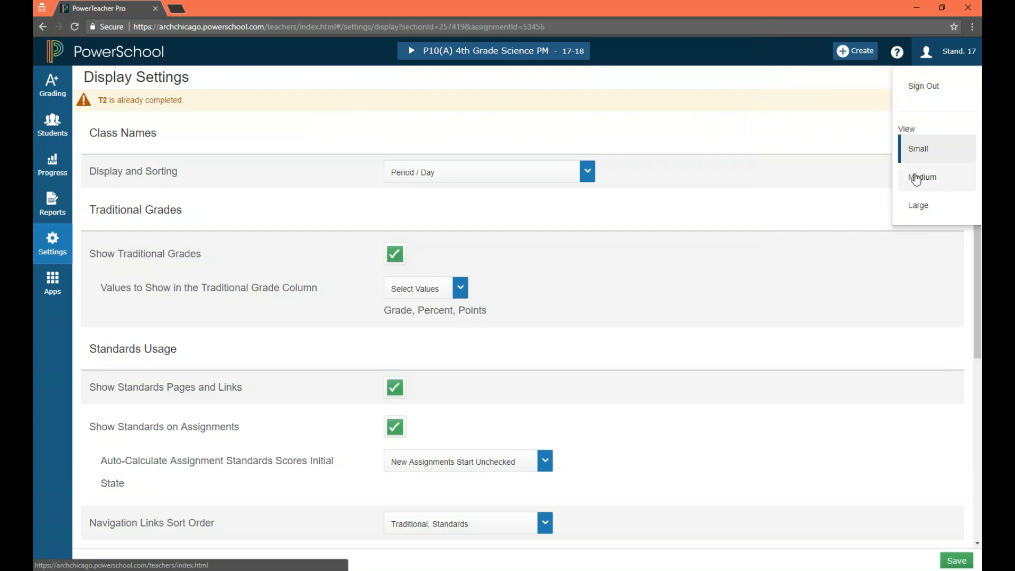
pyautogui.click(916, 181)
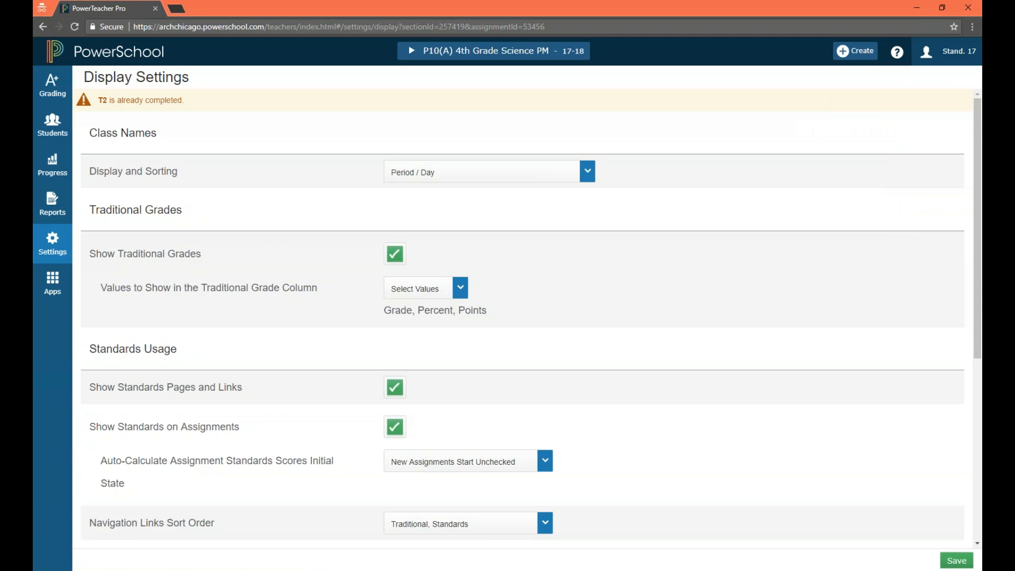
pyautogui.click(946, 56)
pyautogui.click(928, 205)
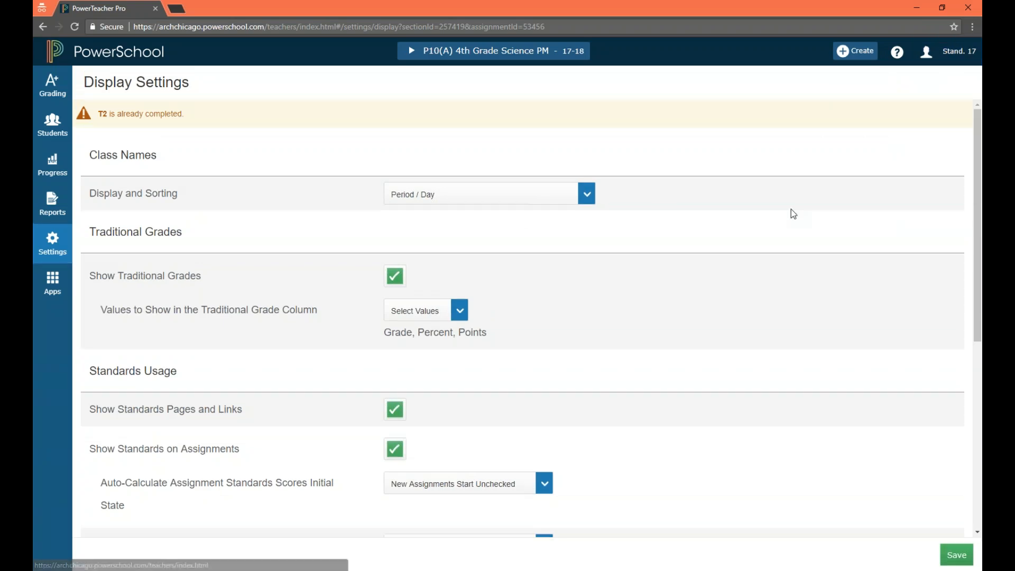
# - Reopen PowerTeacher Pro from the PowerSchool start page and set the gradebook's view size to Small
pyautogui.click(118, 52)
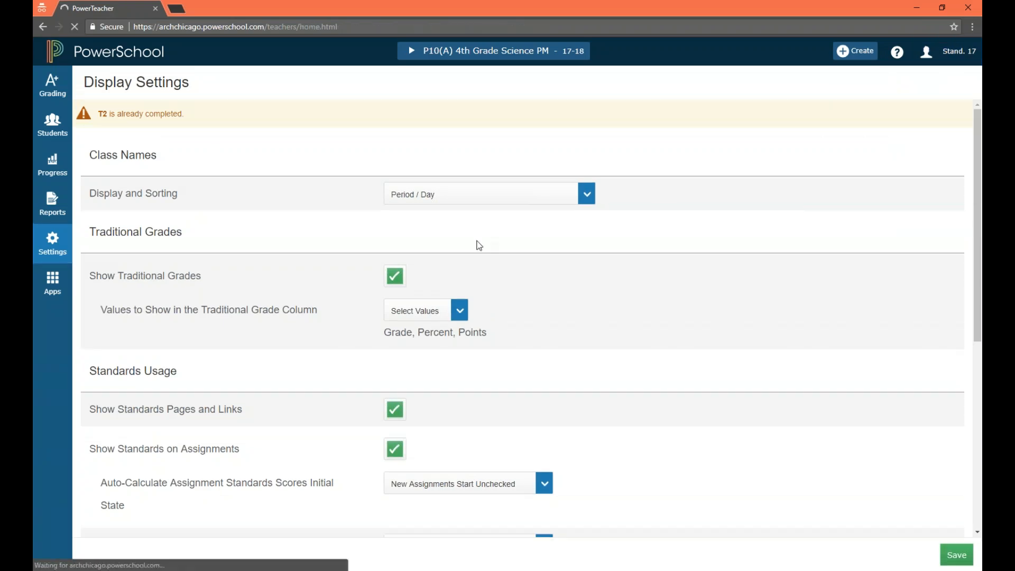
pyautogui.click(71, 131)
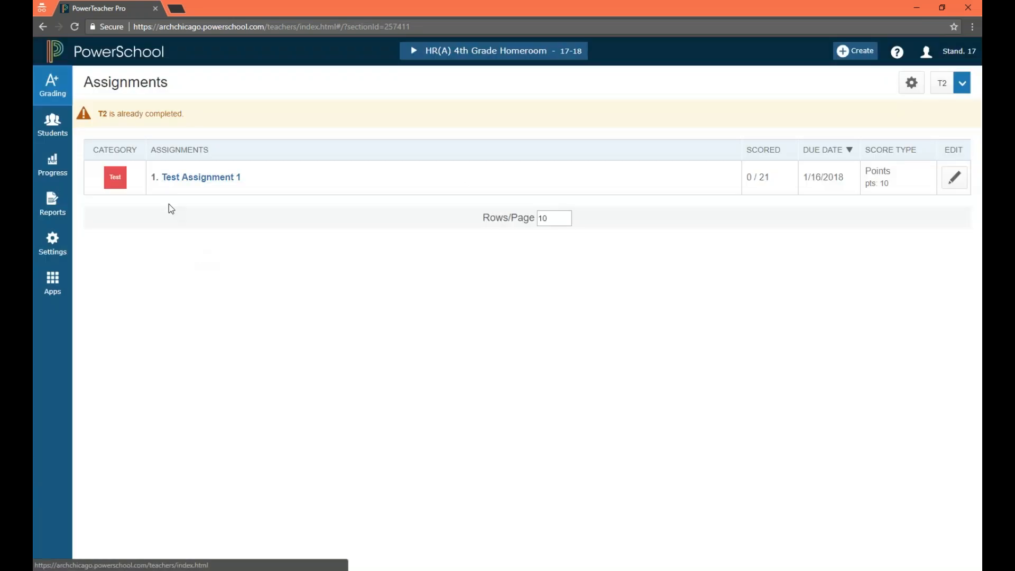
pyautogui.click(945, 51)
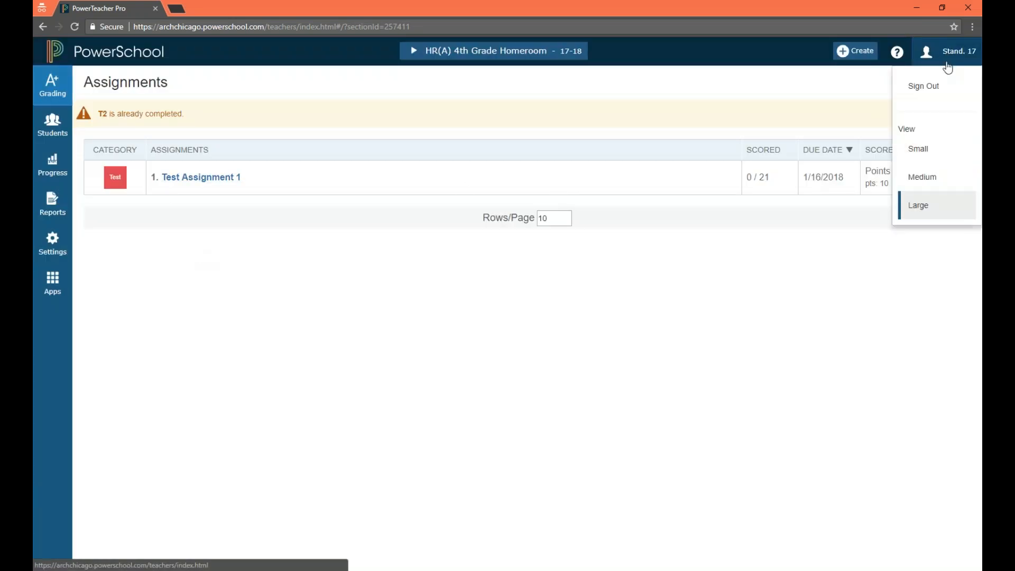
pyautogui.click(933, 158)
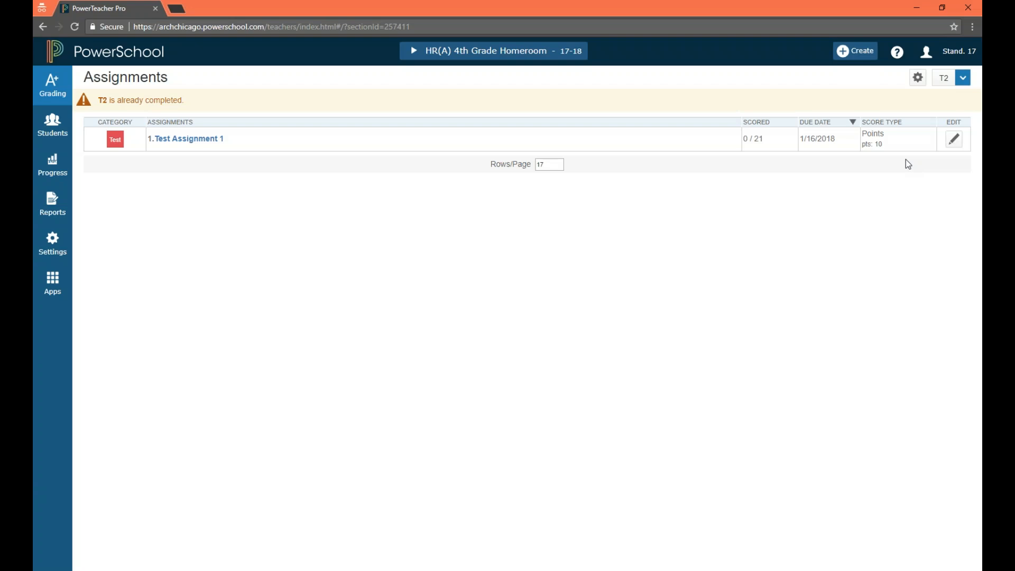
pyautogui.click(926, 52)
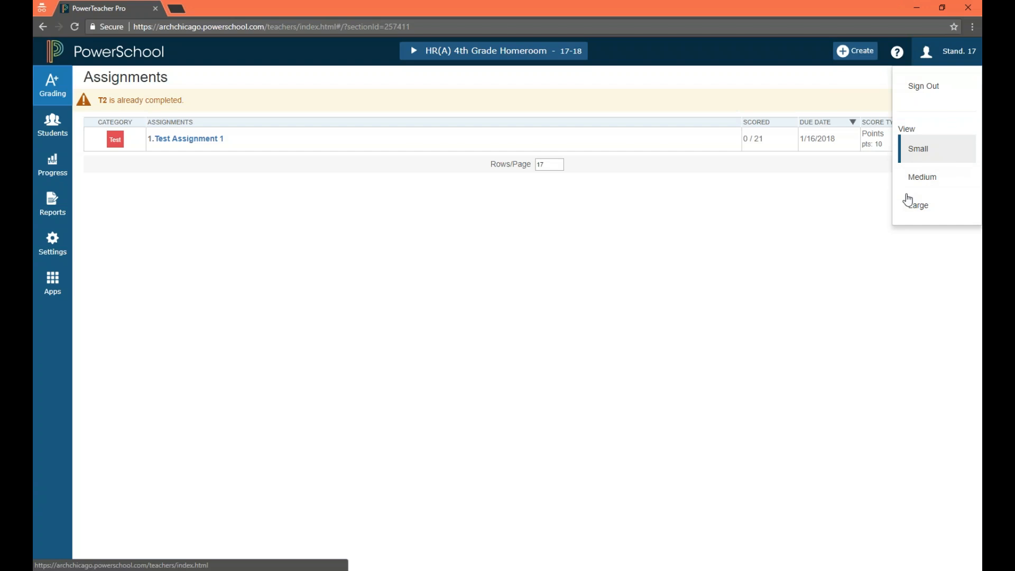
pyautogui.click(467, 323)
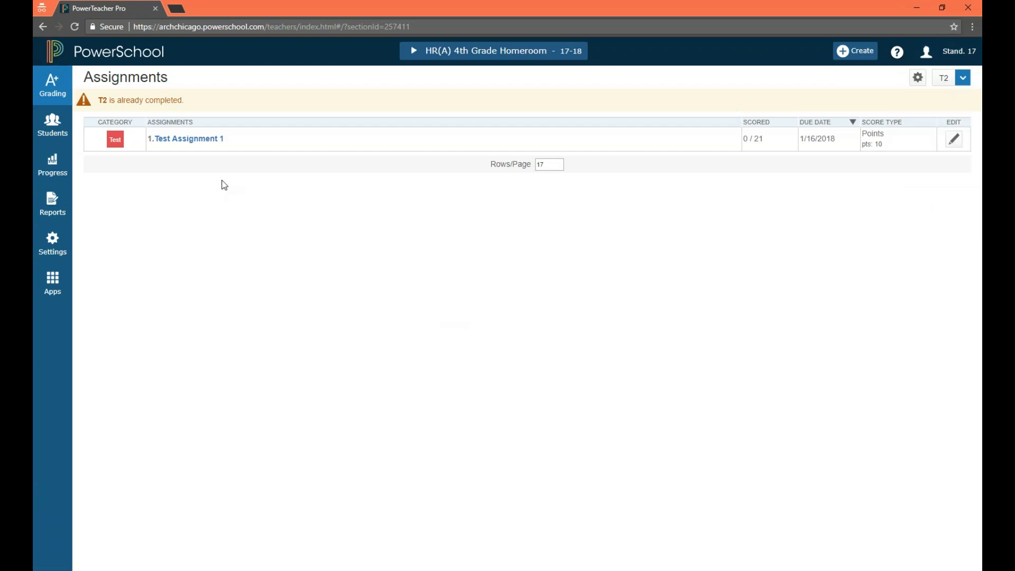
# - Return to the PowerSchool start page, reopen PowerTeacher Pro, and look over the available reports
pyautogui.click(93, 56)
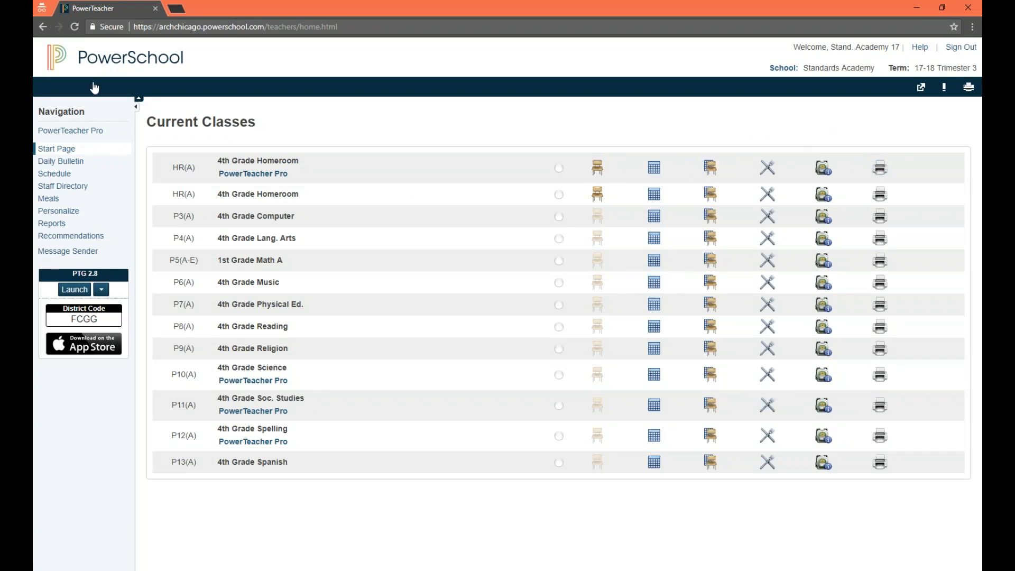
pyautogui.click(111, 136)
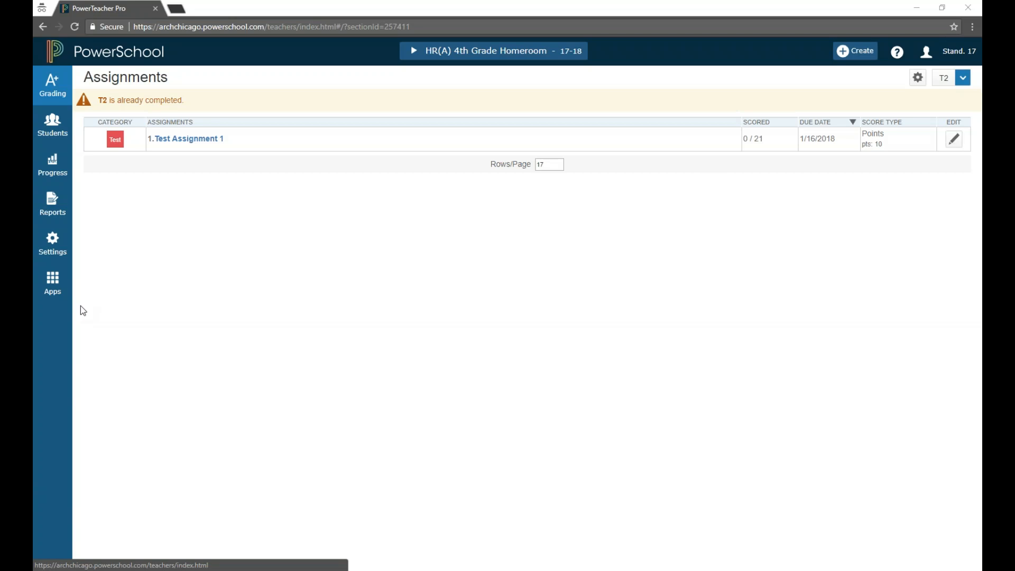
pyautogui.click(53, 205)
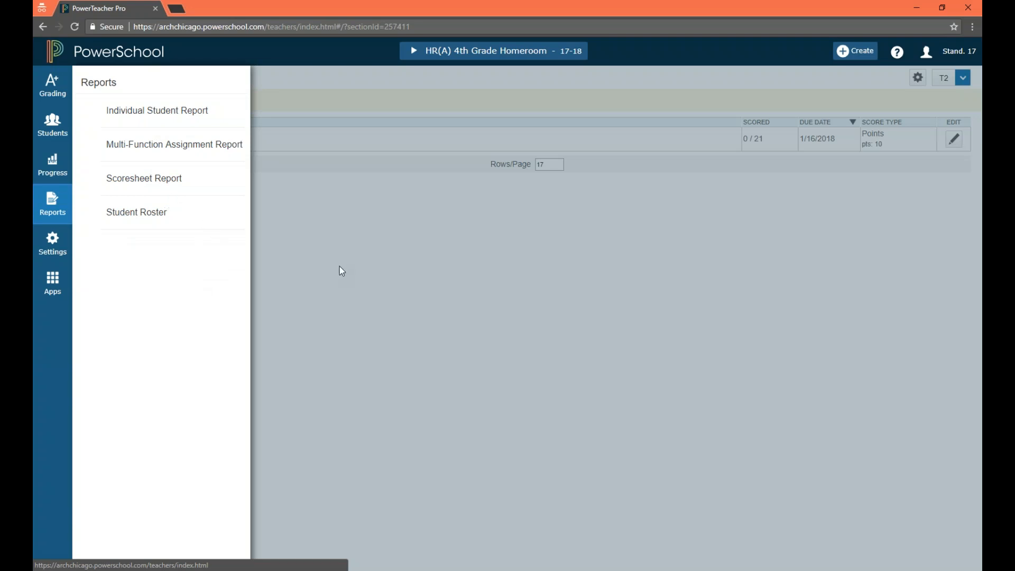
# - Open the homeroom's Traditional Grades Progress page and examine the T1 grades in the full grade distribution
pyautogui.click(53, 174)
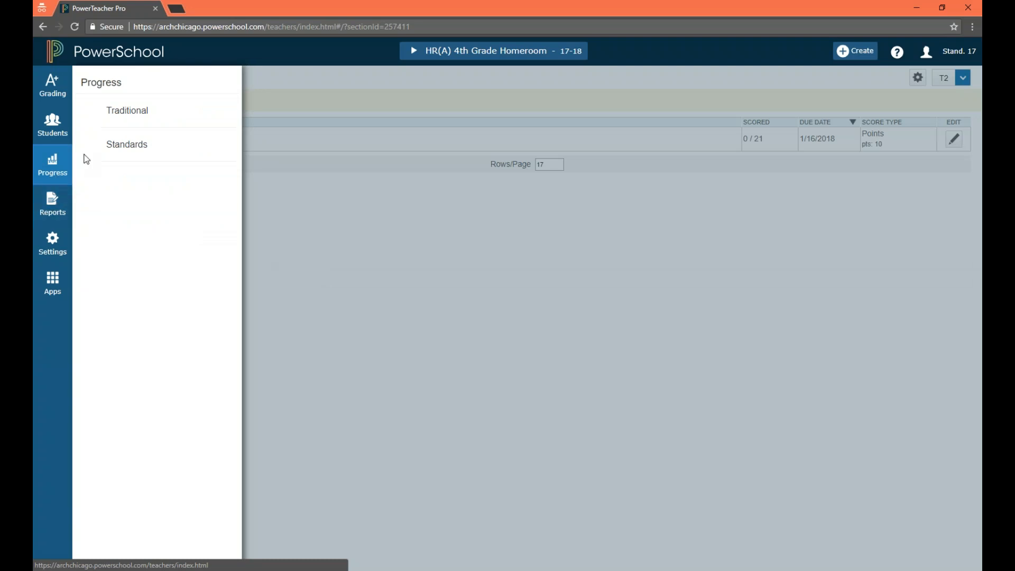
pyautogui.click(110, 110)
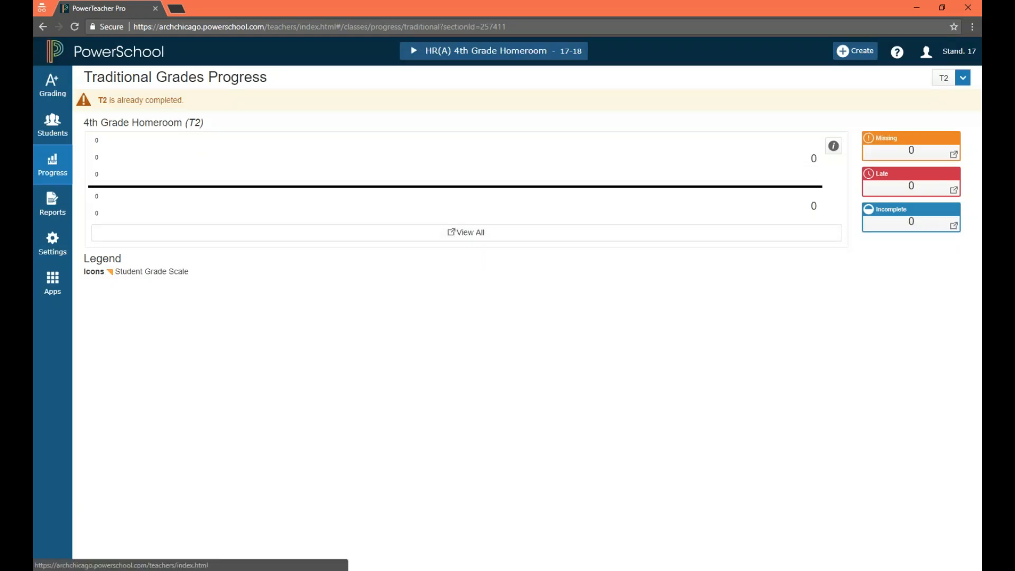
pyautogui.click(431, 234)
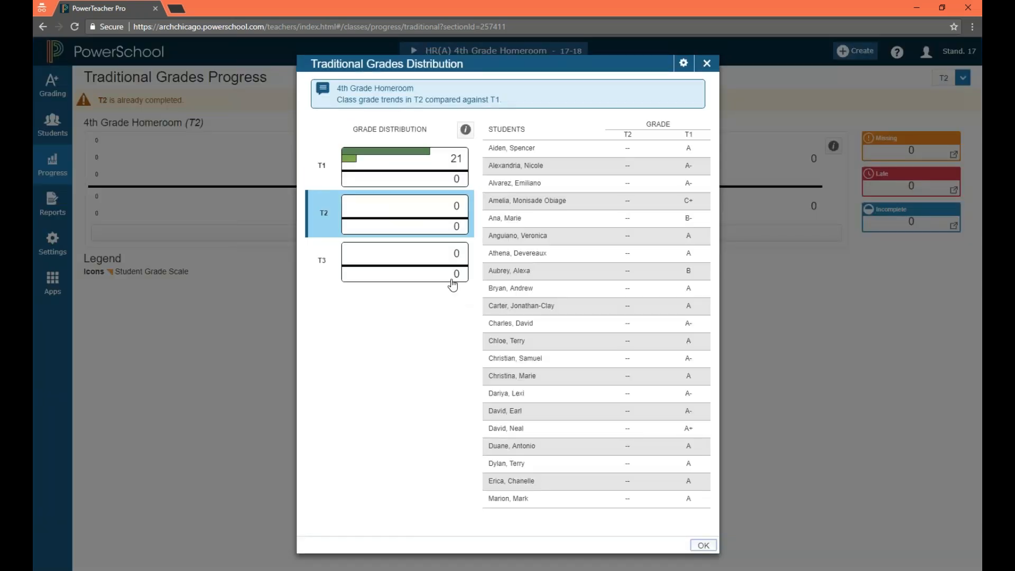
pyautogui.click(381, 163)
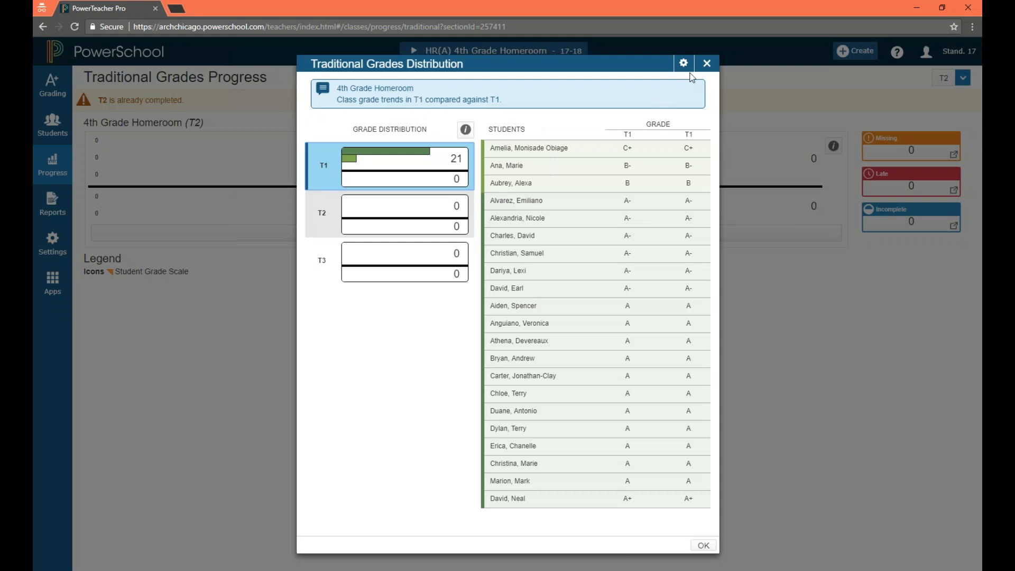
# - Close the grade distribution, open the first listed student's traditional Quick Lookup, and check which apps are available
pyautogui.click(707, 64)
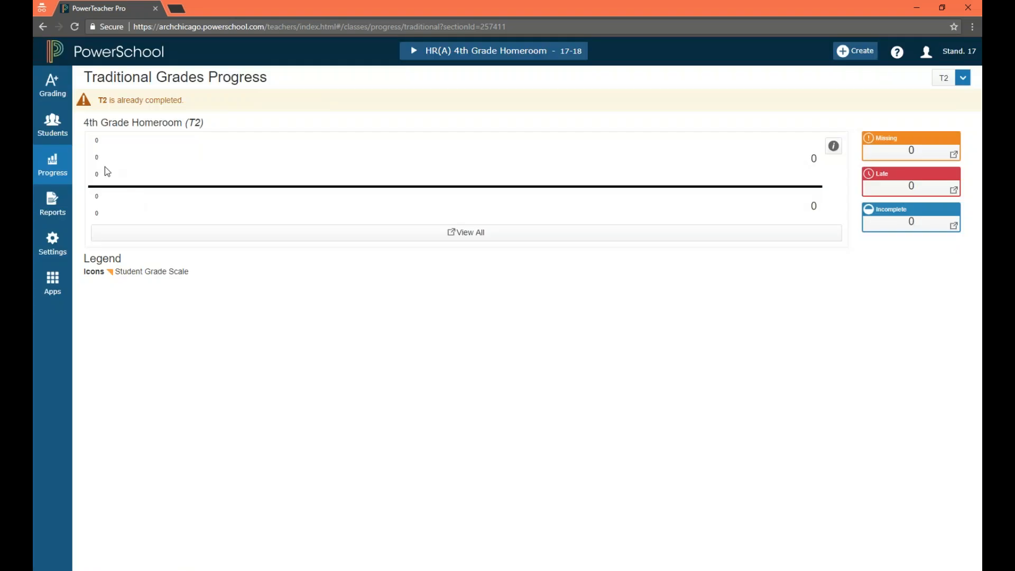
pyautogui.click(52, 126)
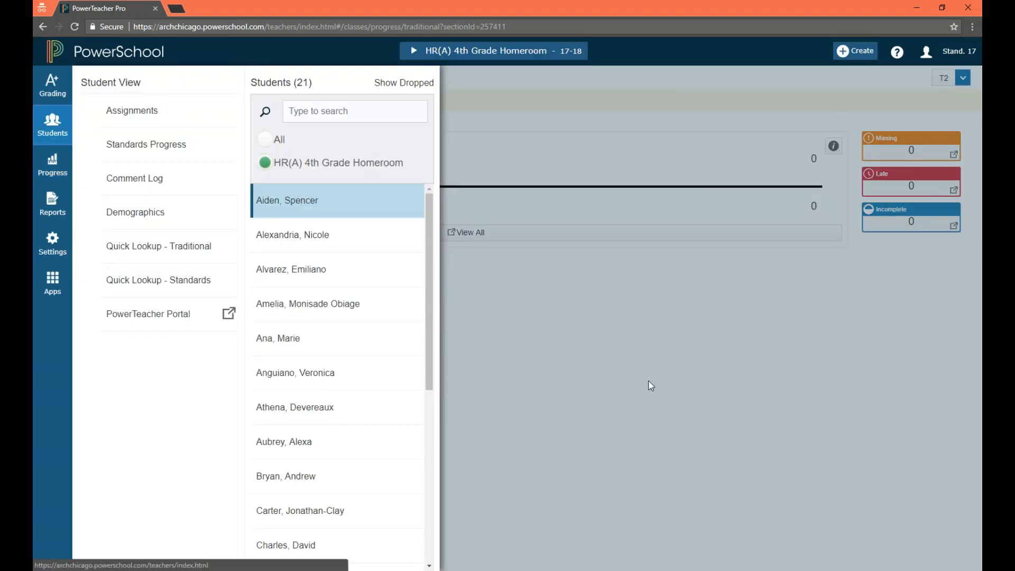
pyautogui.click(169, 247)
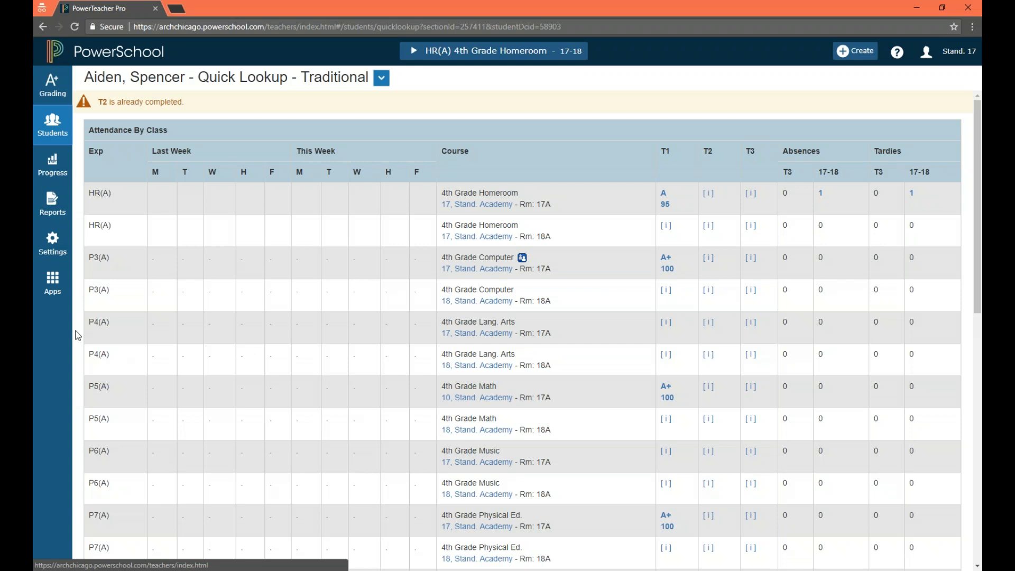
pyautogui.click(52, 283)
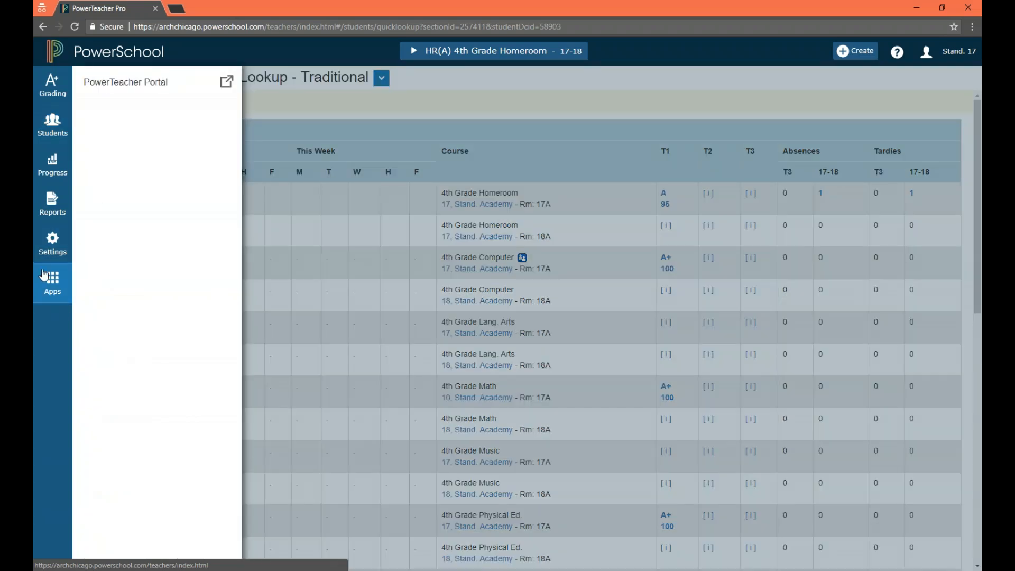
pyautogui.click(406, 221)
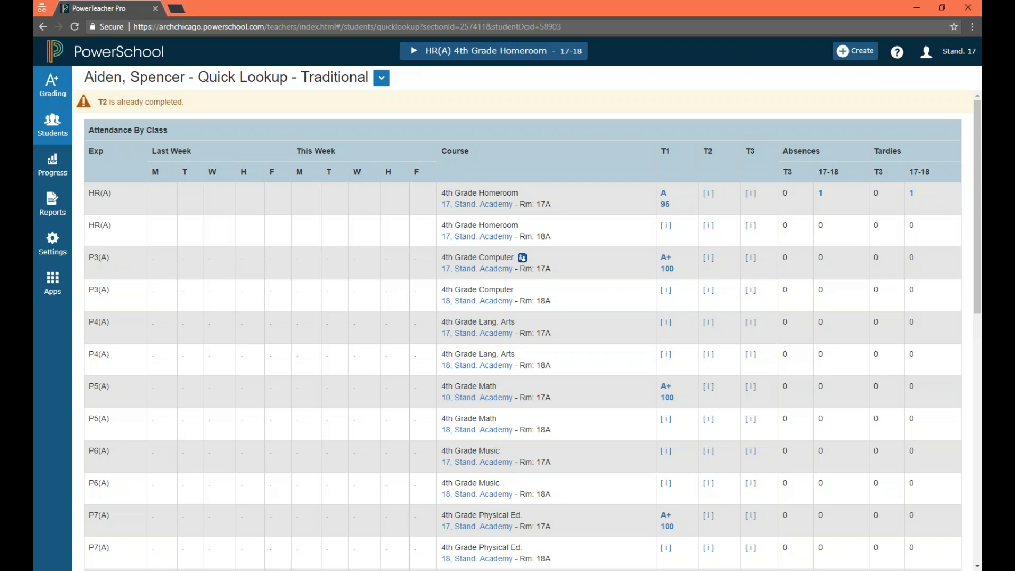
# - Open Test Assignment 1 from the homeroom's assignment list and expand its summary to show the grade scale
pyautogui.click(55, 97)
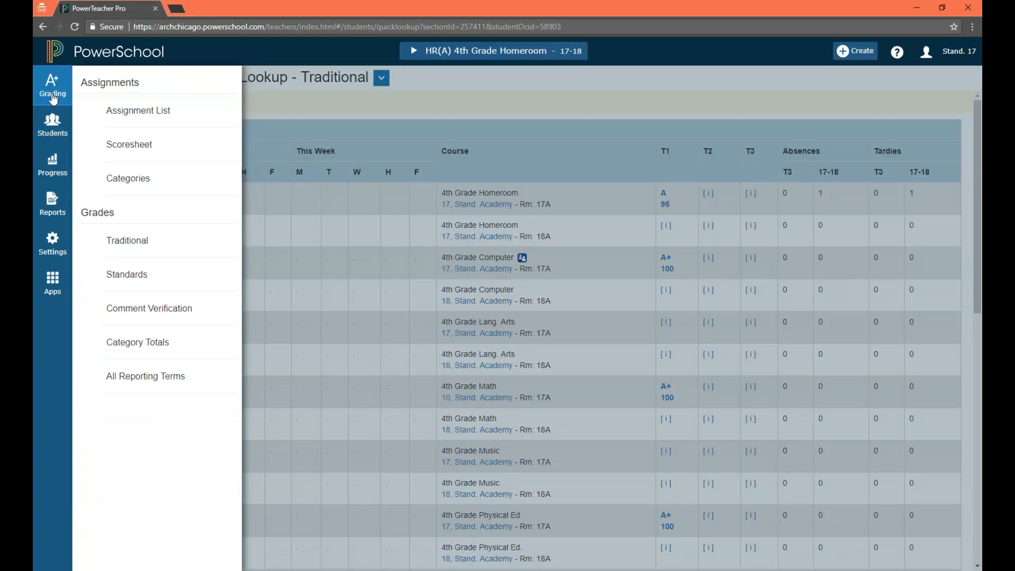
pyautogui.click(120, 119)
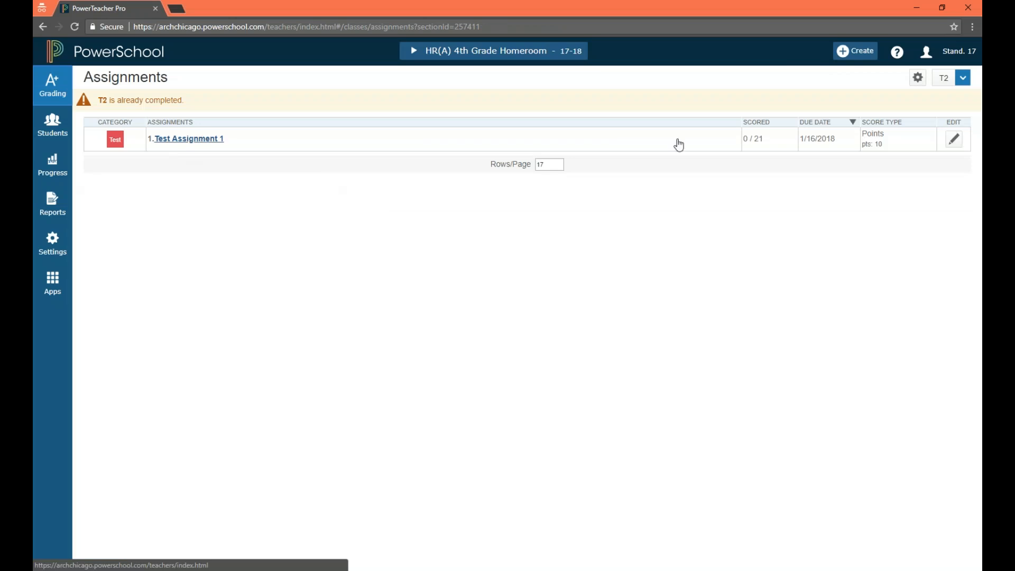
pyautogui.click(161, 140)
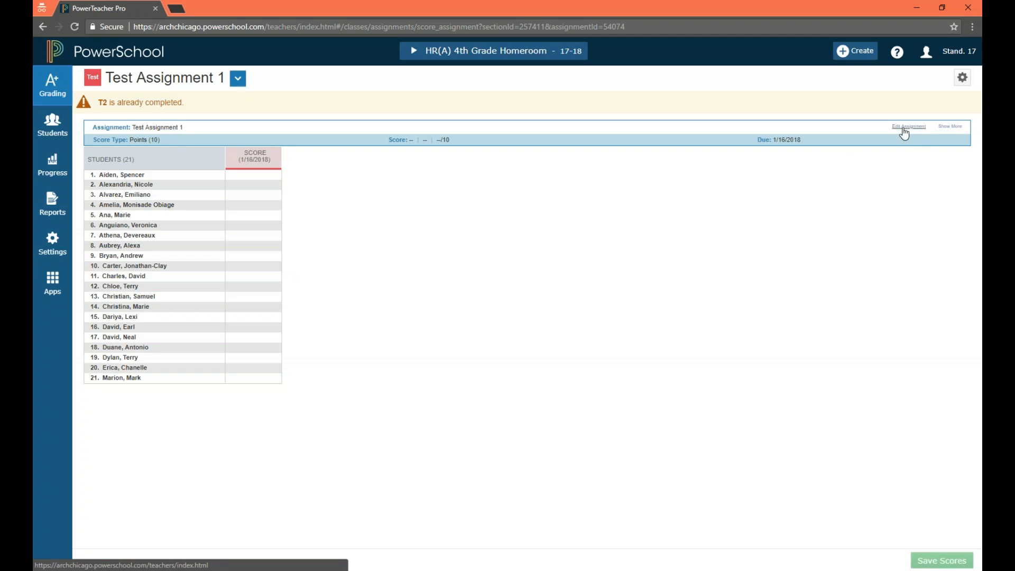
pyautogui.click(951, 126)
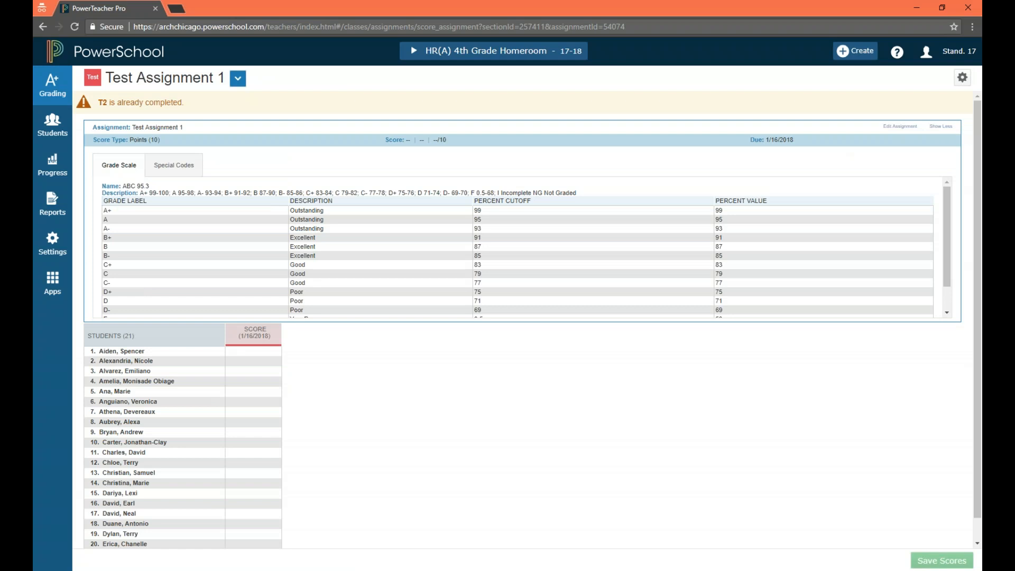
# - Try duplicating Test Assignment 1 into the 4th Grade Science PM, Soc. Studies and Spelling classes as well as the homeroom, and discard the copy
pyautogui.click(902, 127)
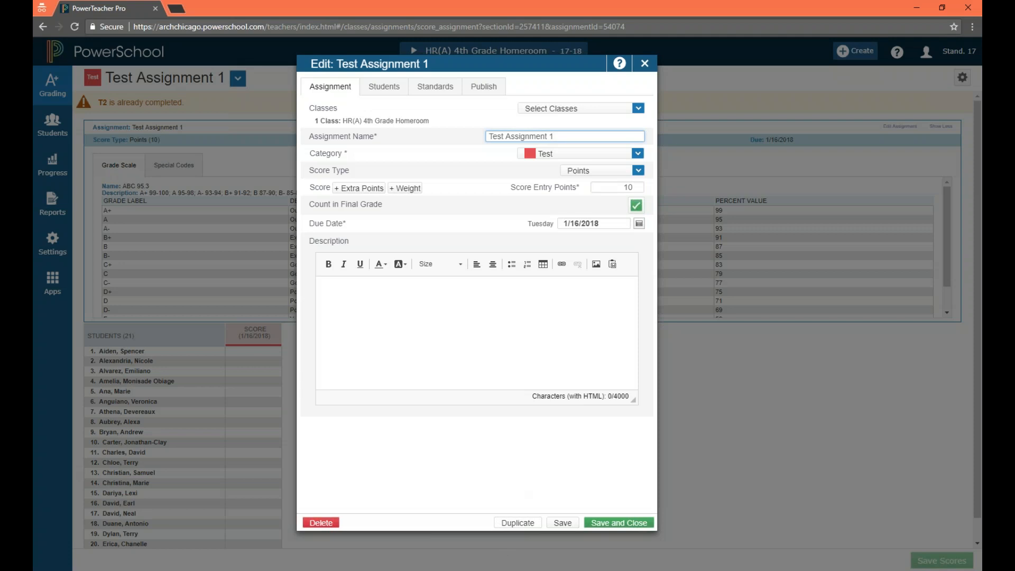
pyautogui.click(530, 522)
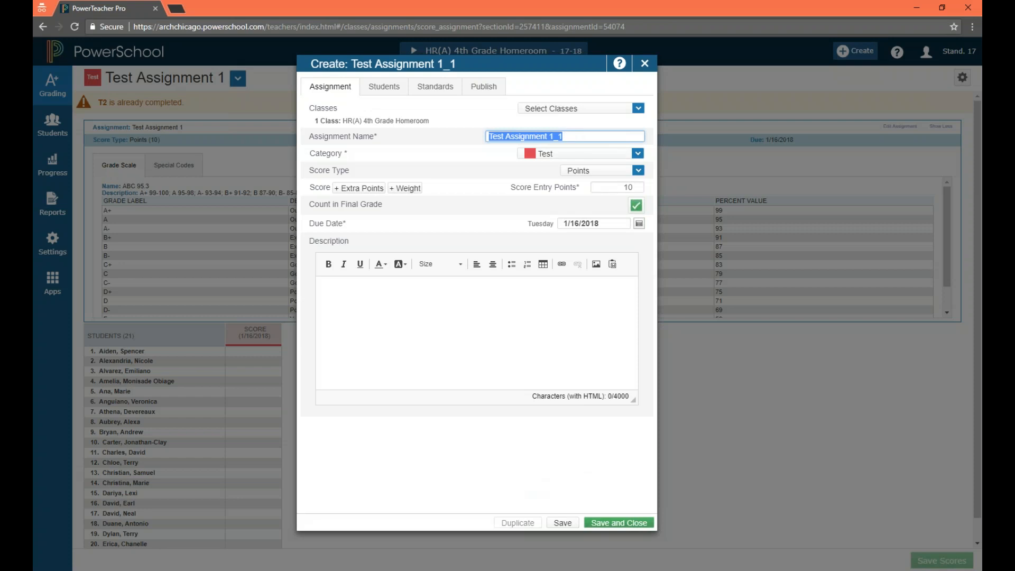
pyautogui.click(578, 110)
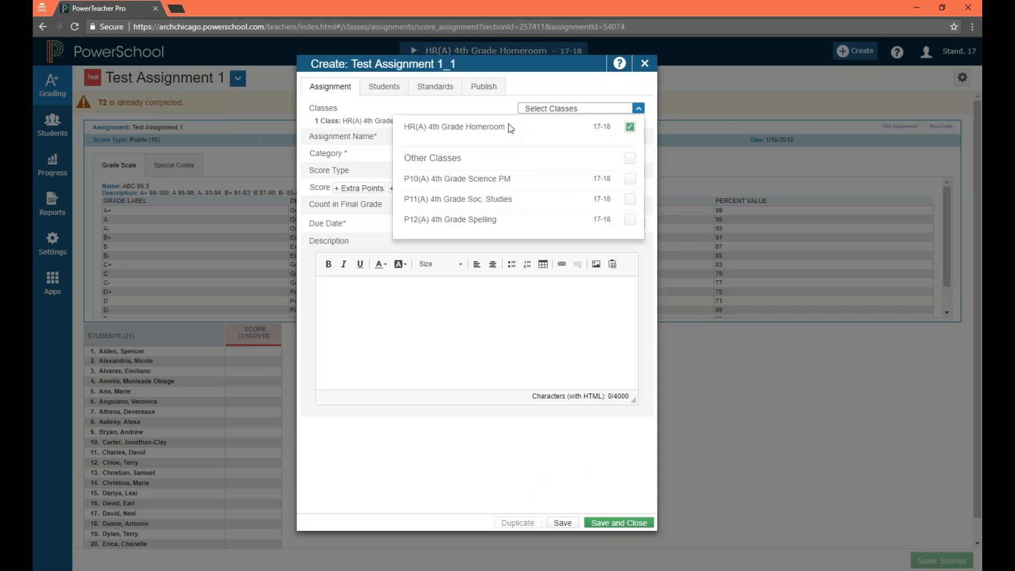
pyautogui.moveTo(505, 128); pyautogui.dragTo(429, 129)
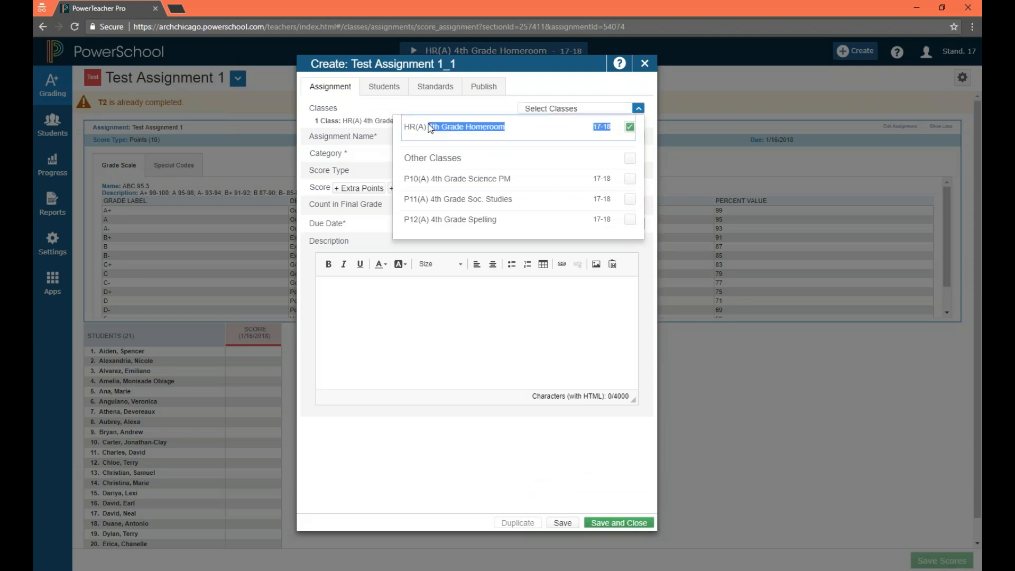
pyautogui.click(630, 179)
pyautogui.click(630, 198)
pyautogui.click(629, 219)
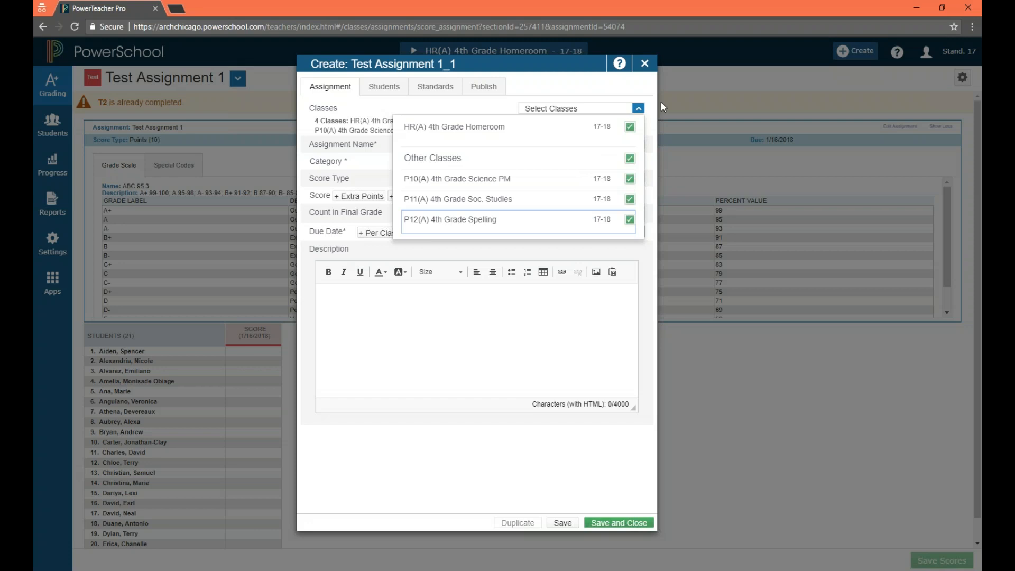
pyautogui.click(644, 62)
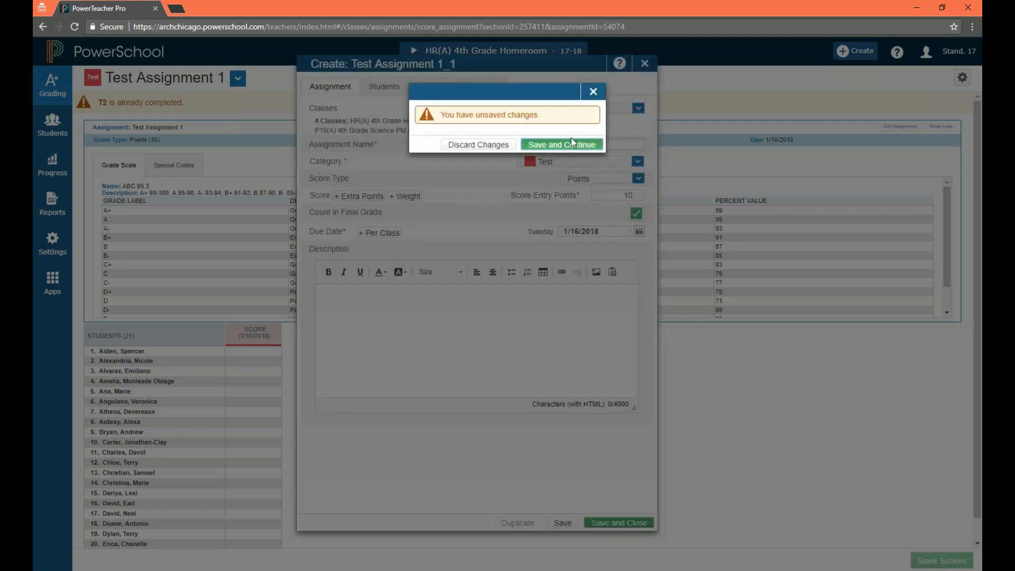
pyautogui.click(481, 144)
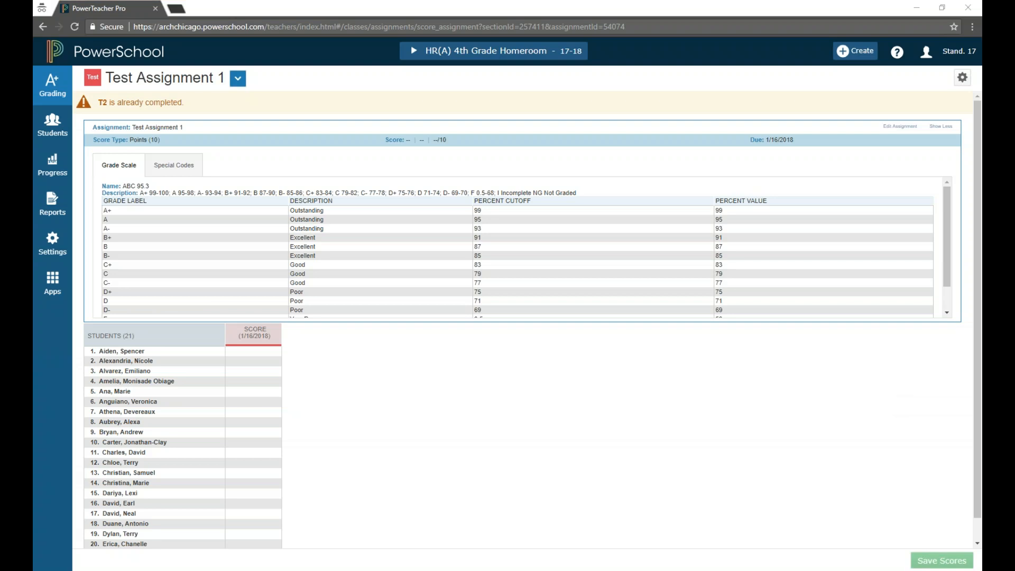
# - Look over the help resources, view the PowerTeacher Pro Help videos page, and close the help window
pyautogui.click(896, 52)
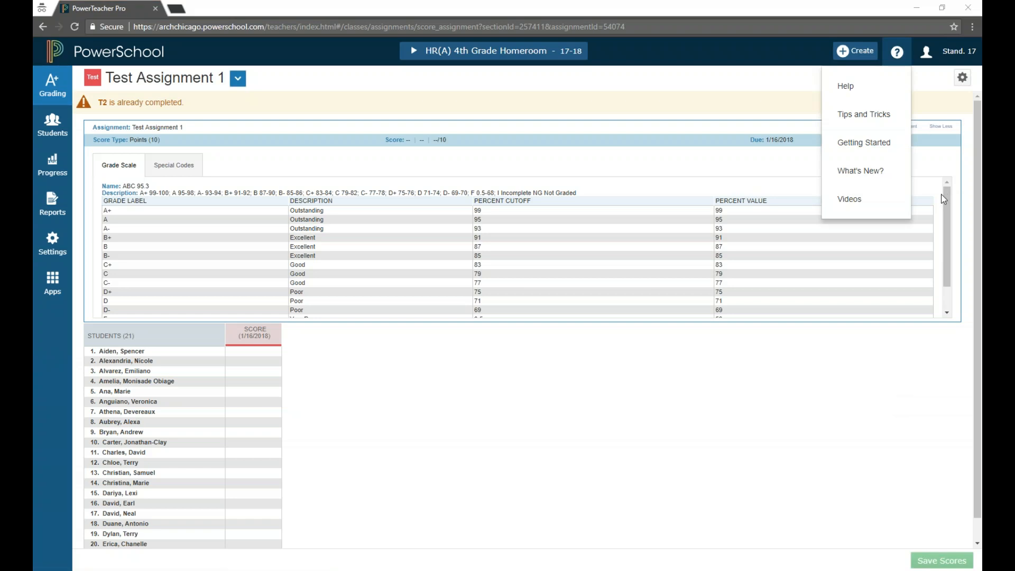
pyautogui.click(897, 51)
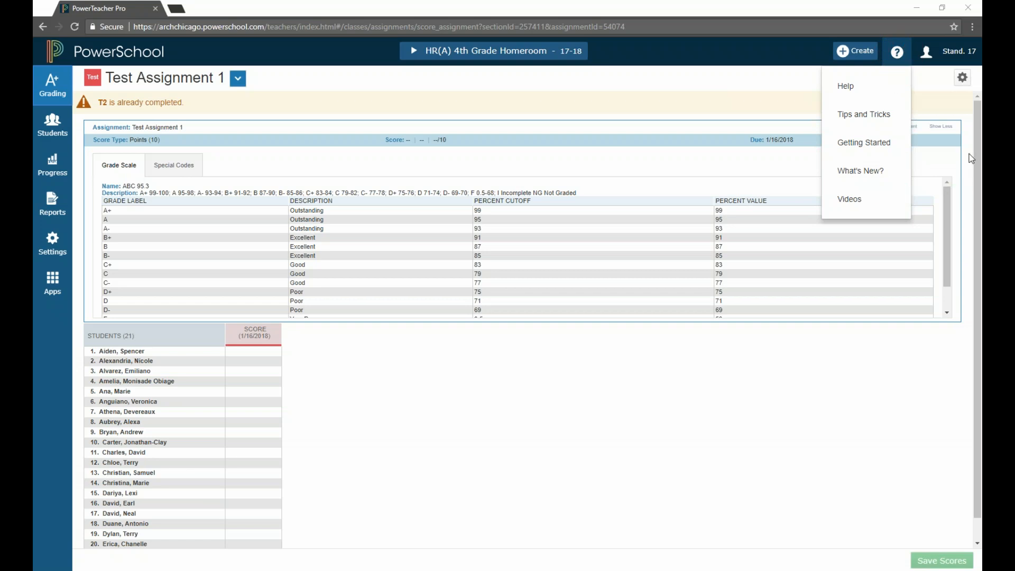
pyautogui.click(847, 198)
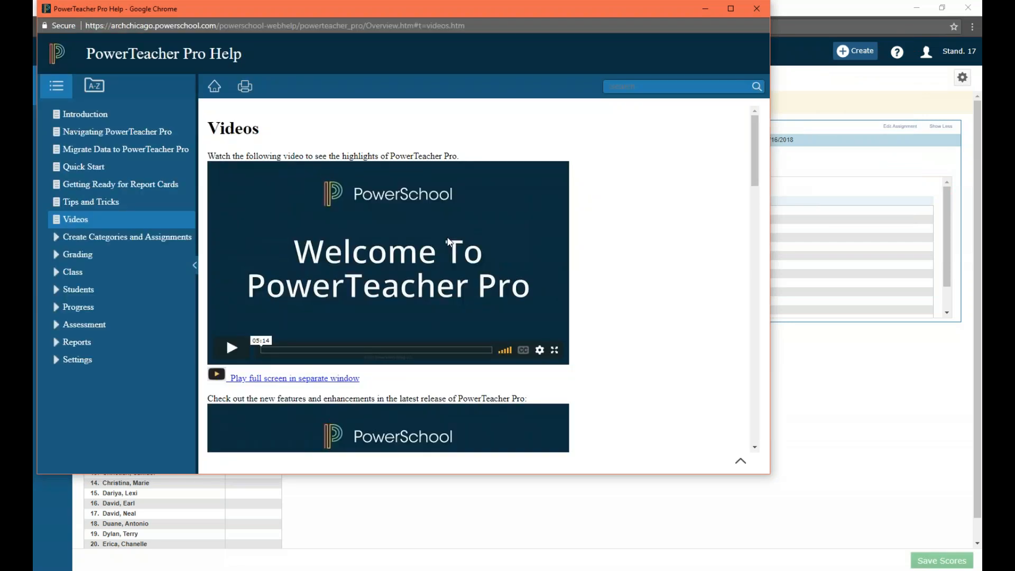
pyautogui.click(756, 8)
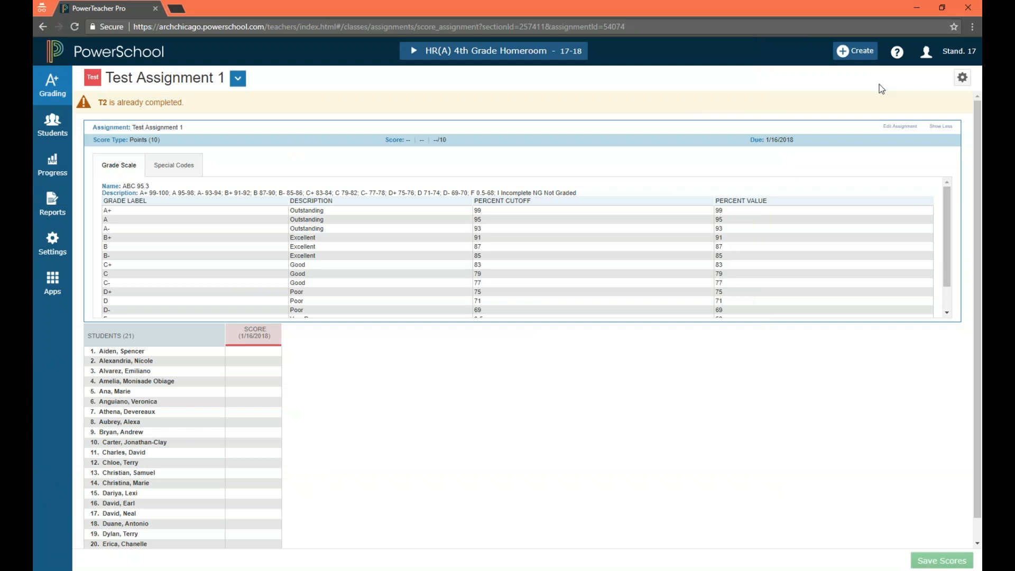
pyautogui.click(893, 53)
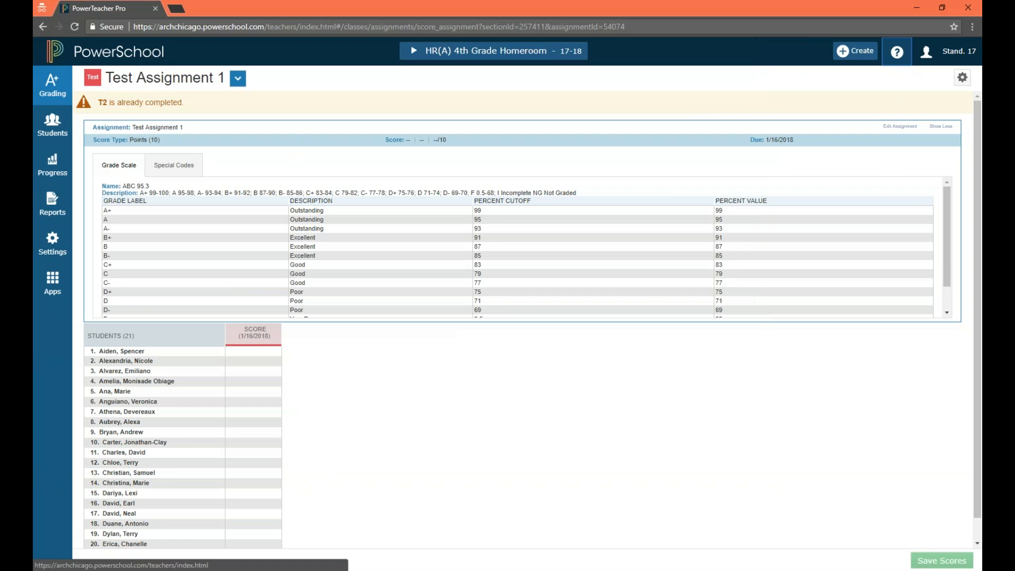
pyautogui.click(893, 57)
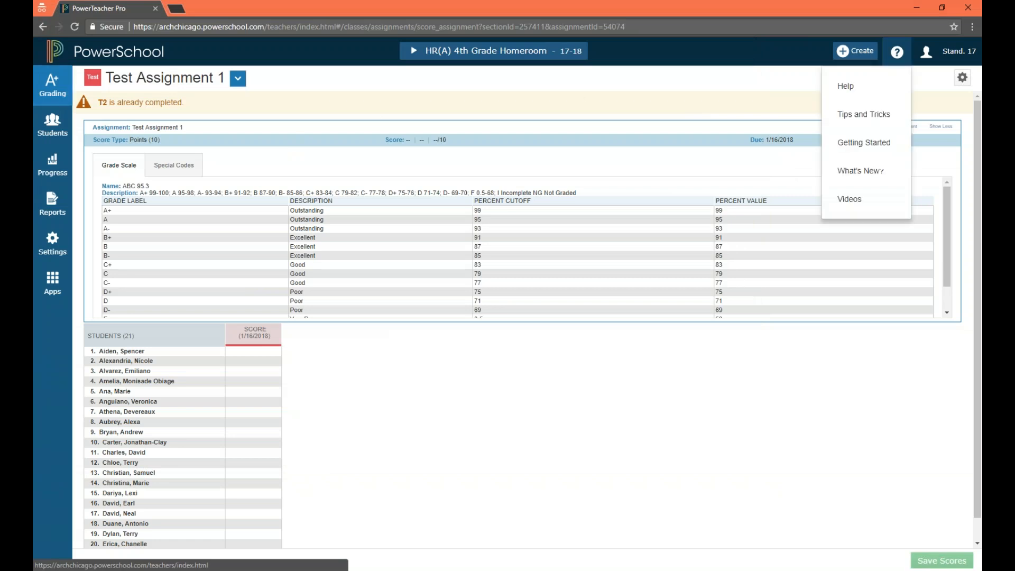
pyautogui.click(880, 210)
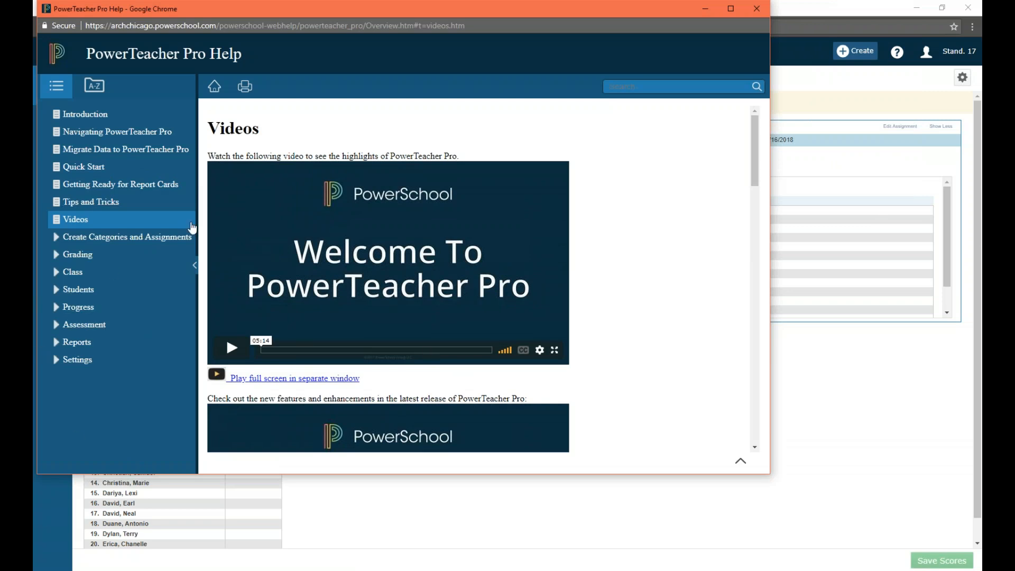
pyautogui.click(757, 8)
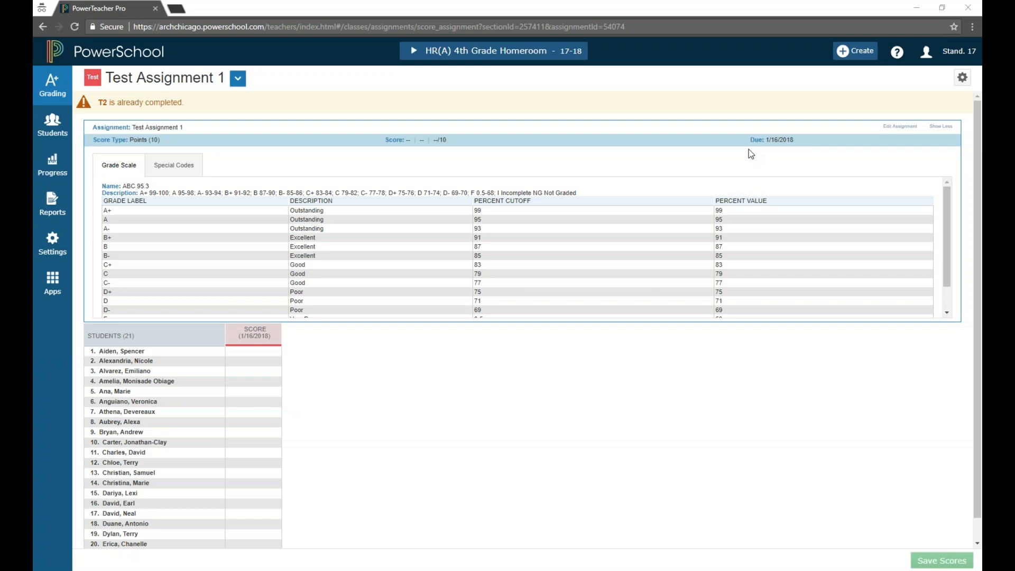
# - Review the assignment page's summary, metrics, standards and score import/export options, and the account's sign-out and view size options
pyautogui.click(962, 77)
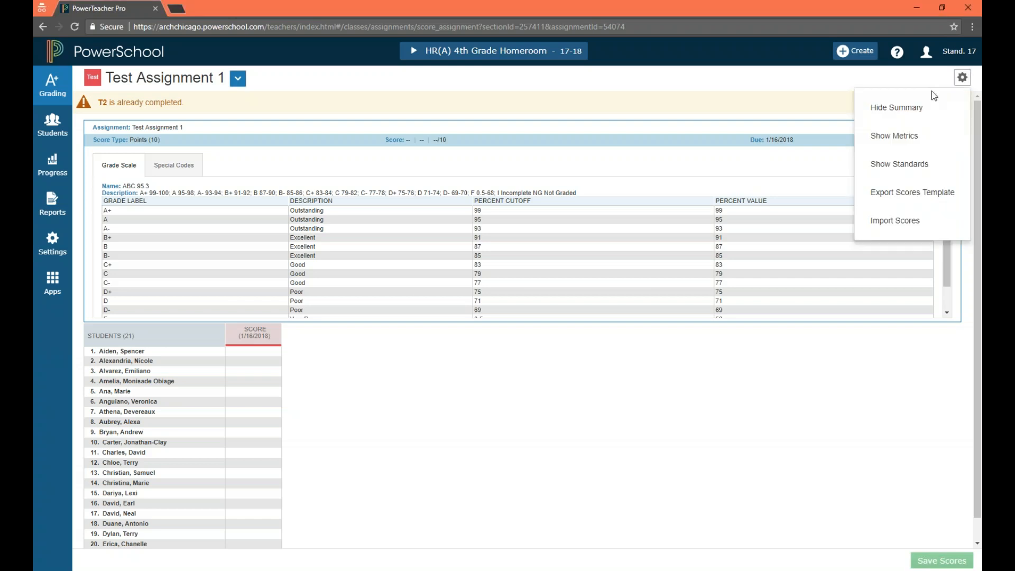
pyautogui.click(898, 90)
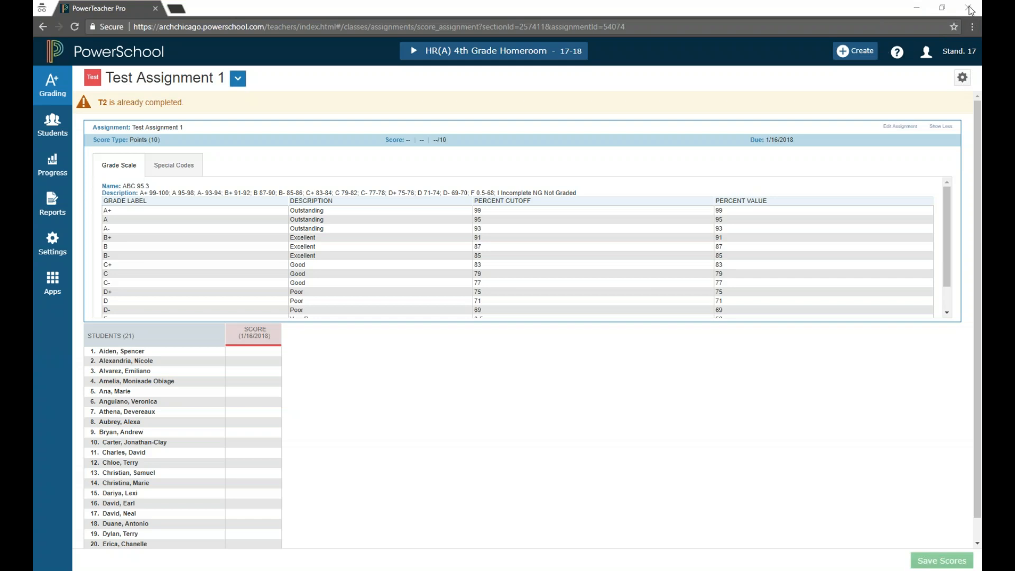
pyautogui.click(956, 53)
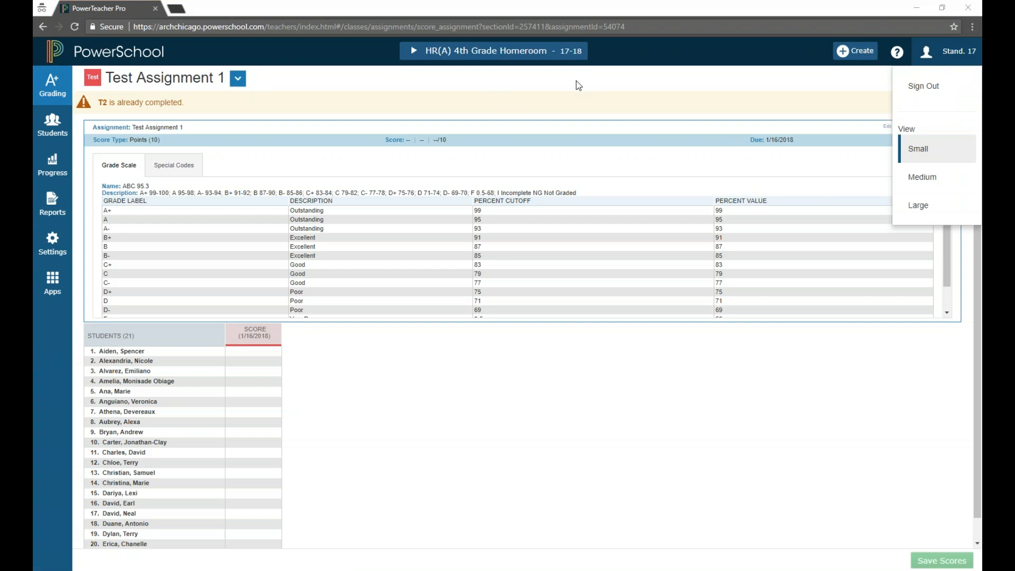
# - Browse the class switcher's terms for school years 2017-2018 back to 2014-2015, and return to the homeroom's assignment without switching
pyautogui.click(493, 50)
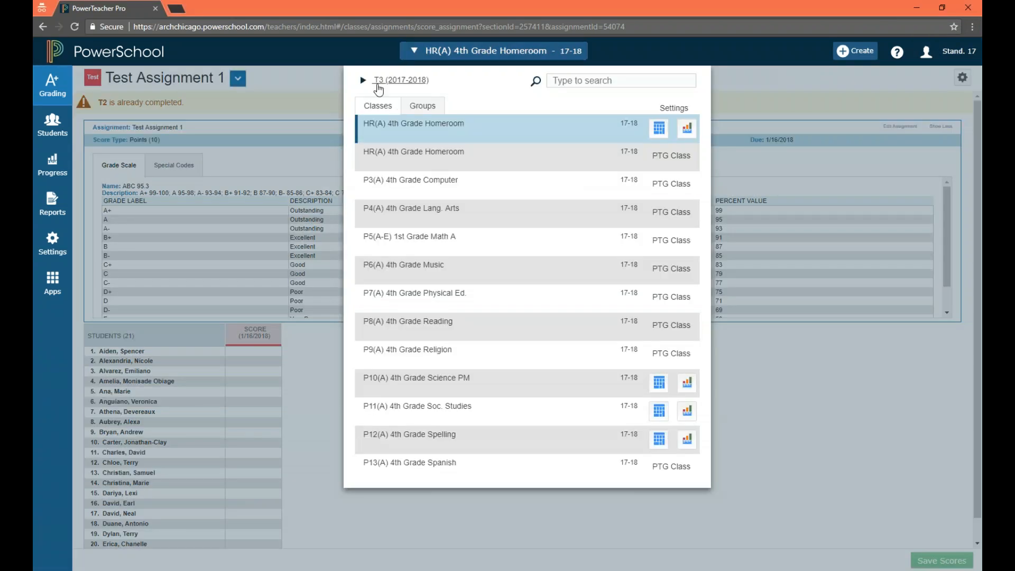
pyautogui.click(400, 80)
pyautogui.click(396, 206)
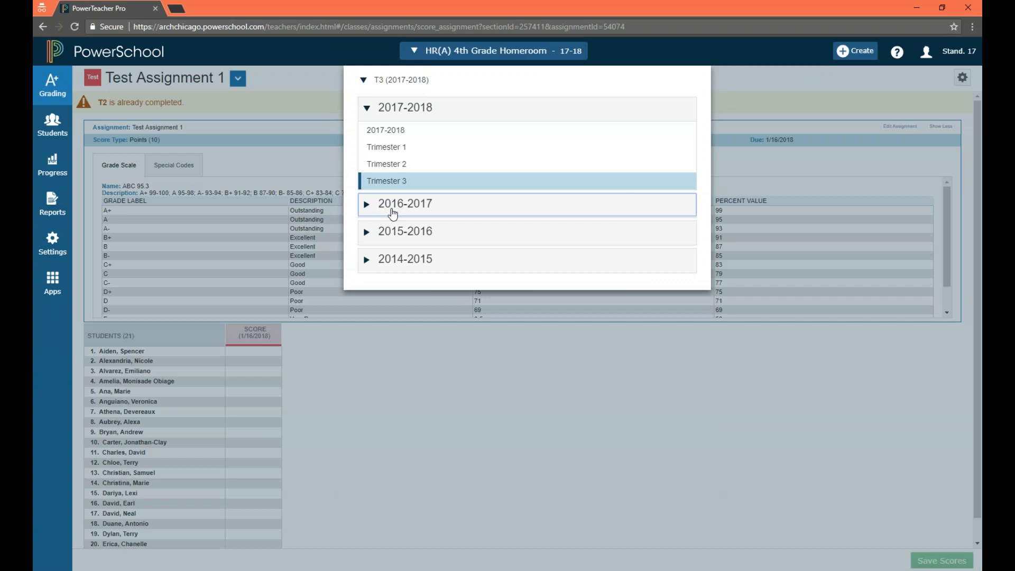
pyautogui.click(406, 196)
pyautogui.click(406, 228)
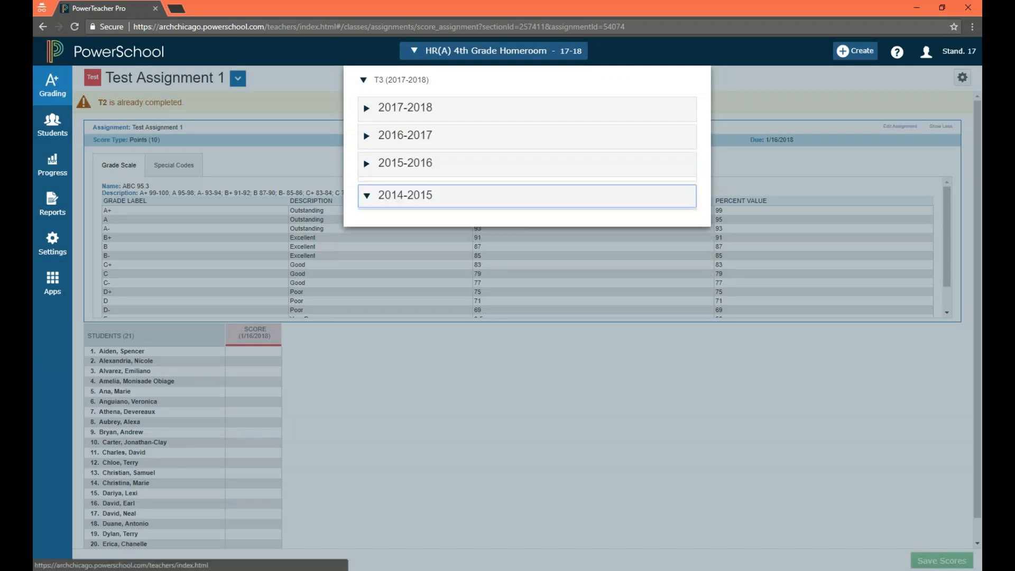
pyautogui.click(367, 110)
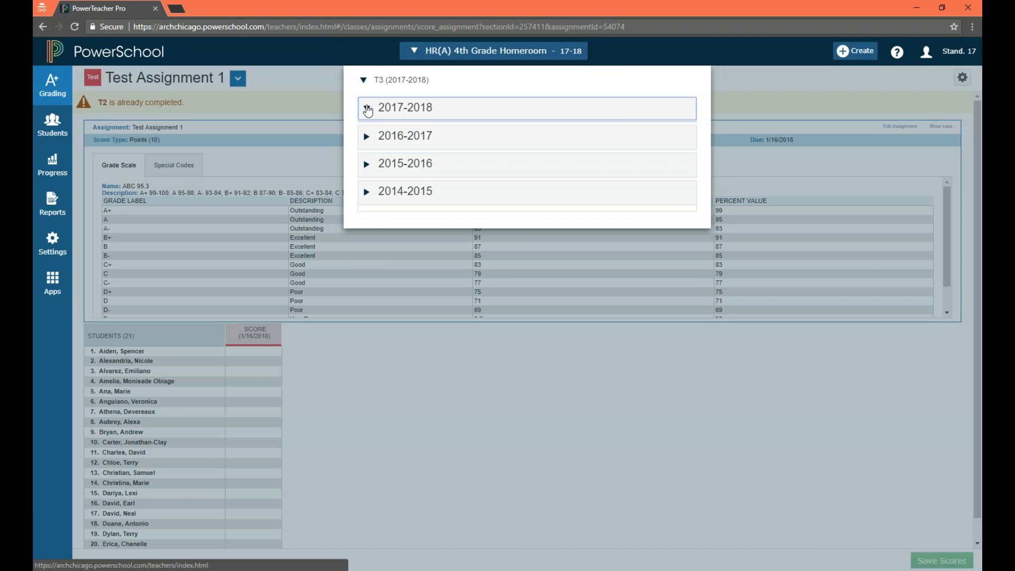
pyautogui.click(370, 80)
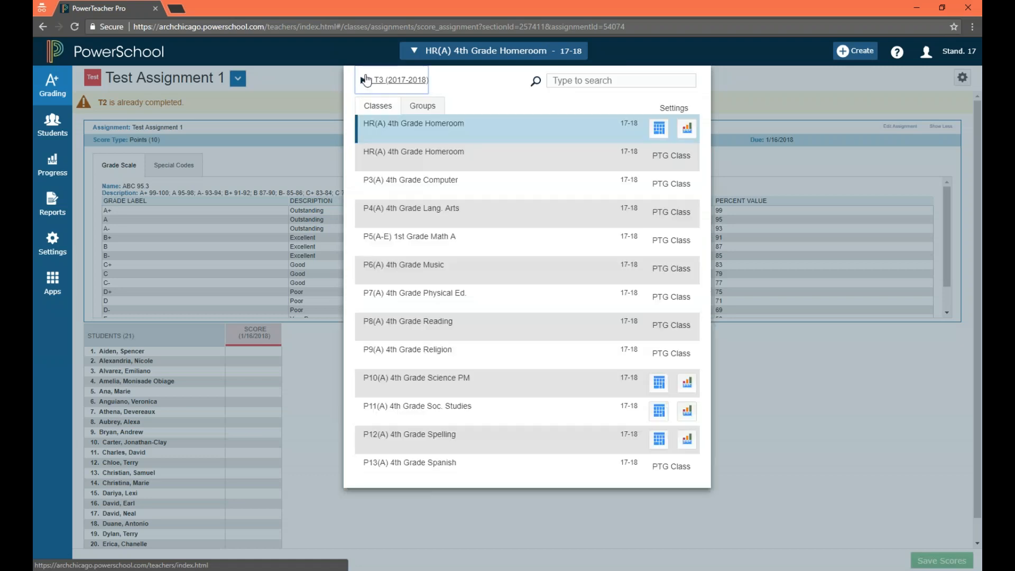
pyautogui.click(439, 50)
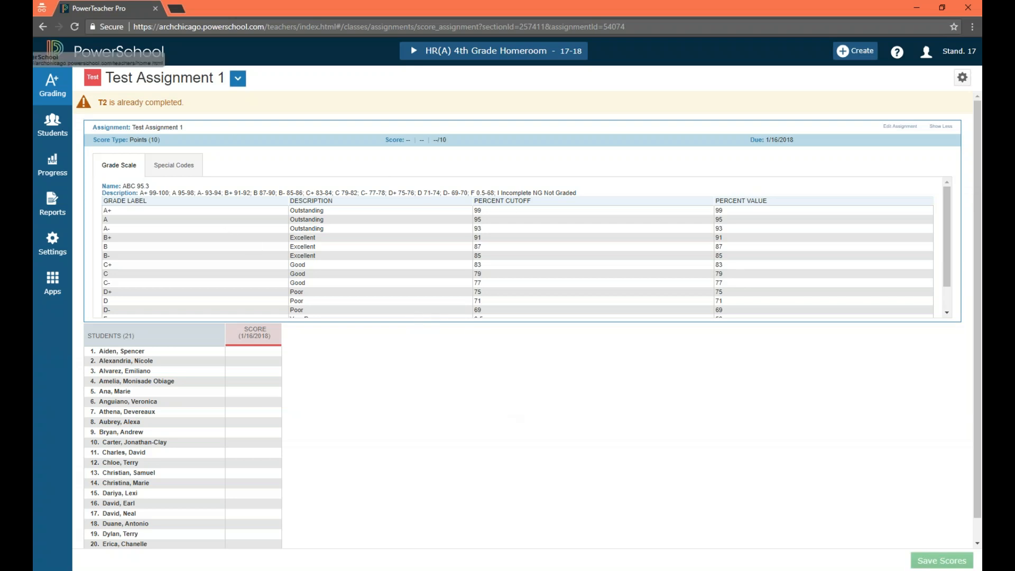
# - Return to the PowerSchool start page and reopen PowerTeacher Pro on the homeroom's assignments
pyautogui.click(136, 61)
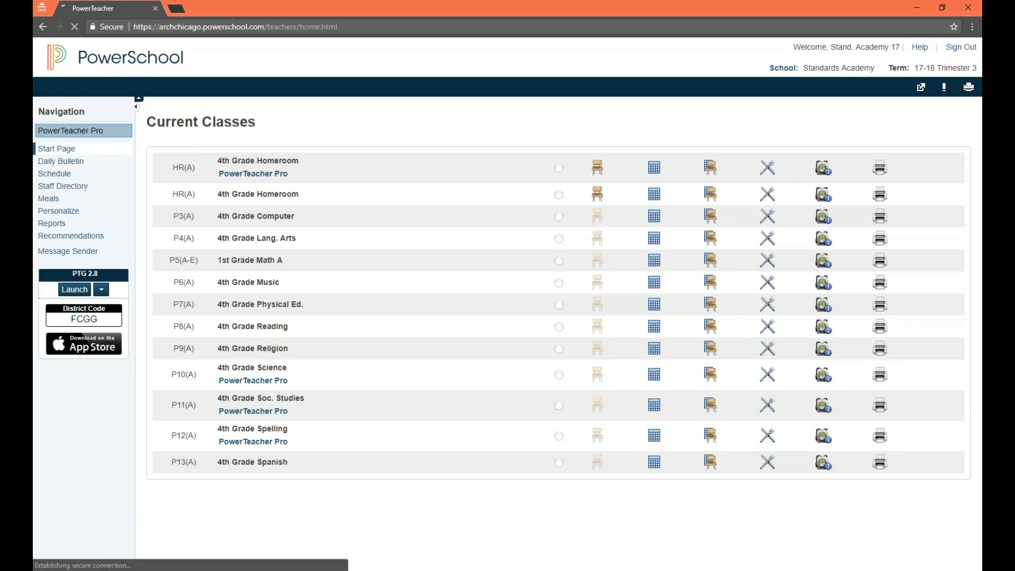
pyautogui.click(105, 131)
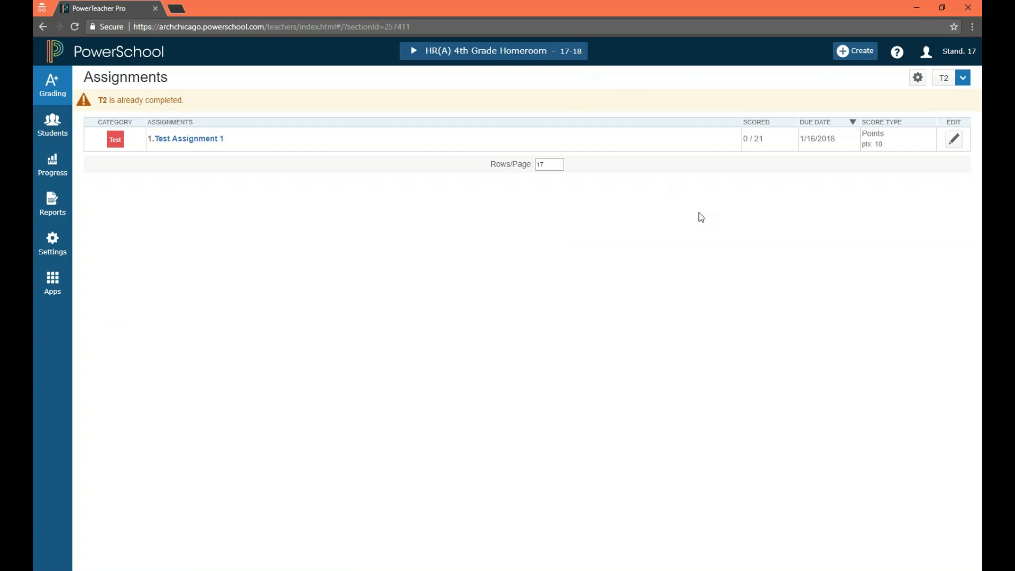
# - Look at the homeroom assignment list's options and open the T2 scoresheet
pyautogui.click(943, 55)
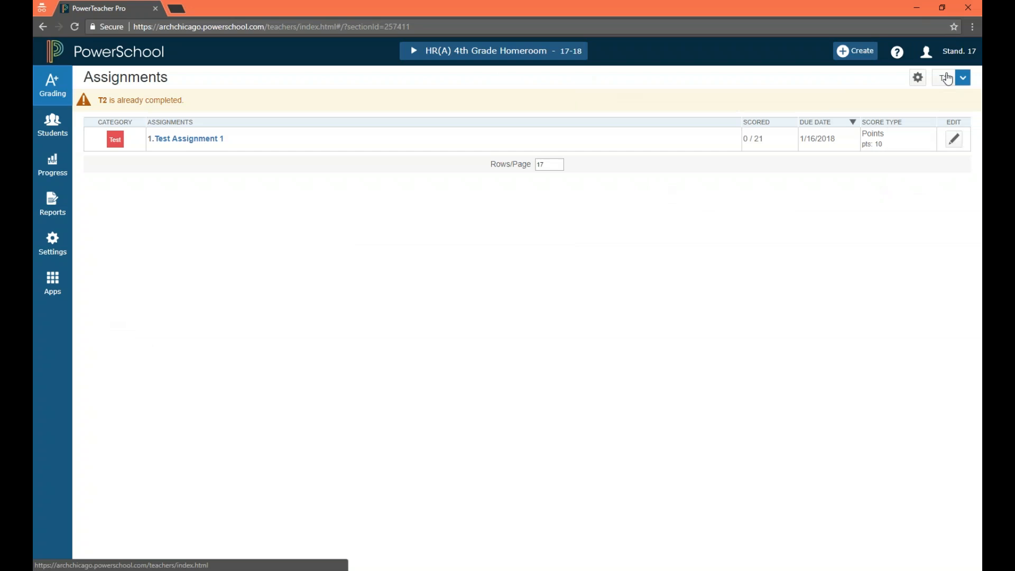
pyautogui.click(918, 78)
pyautogui.click(918, 79)
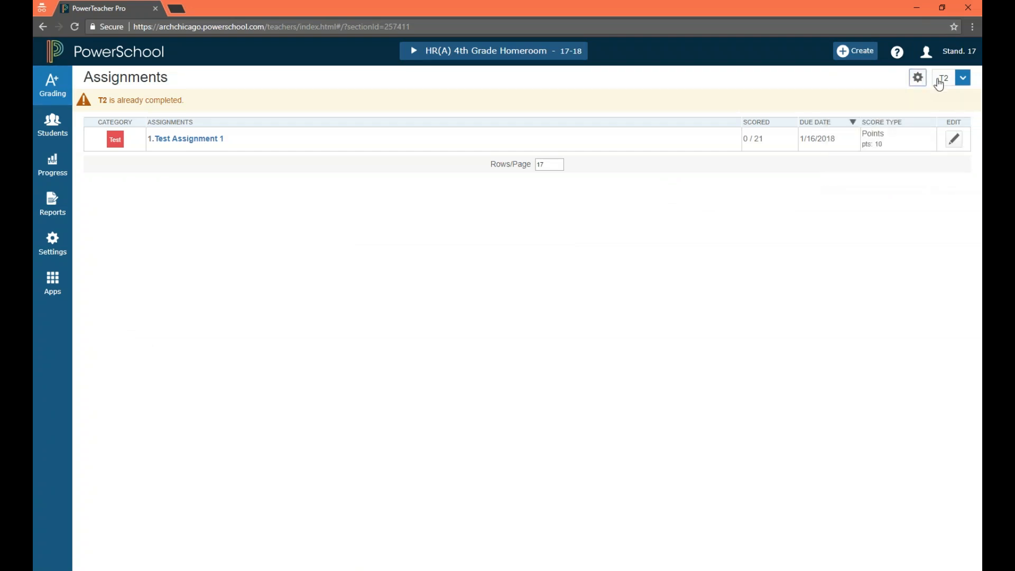
pyautogui.click(52, 84)
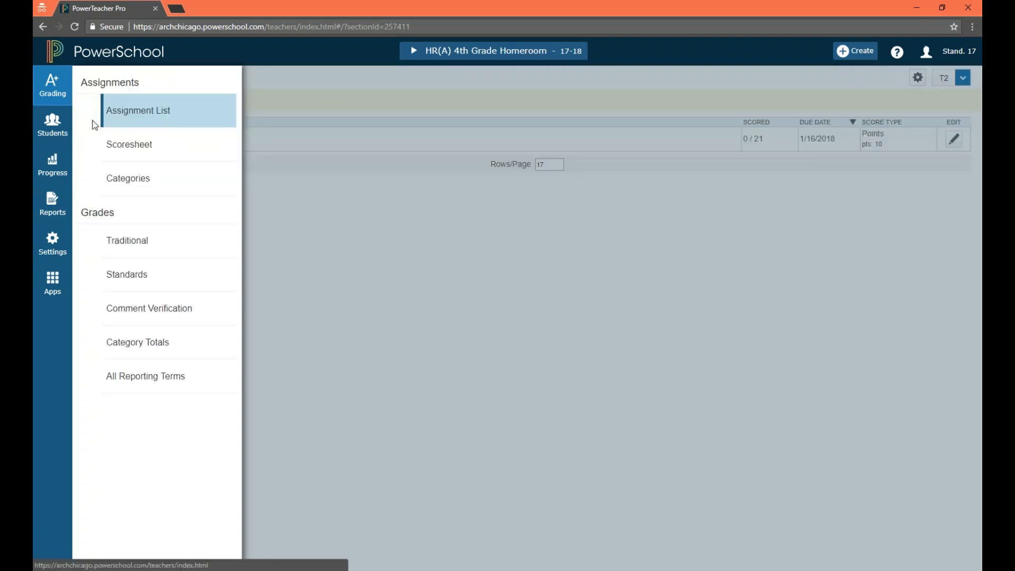
pyautogui.click(136, 150)
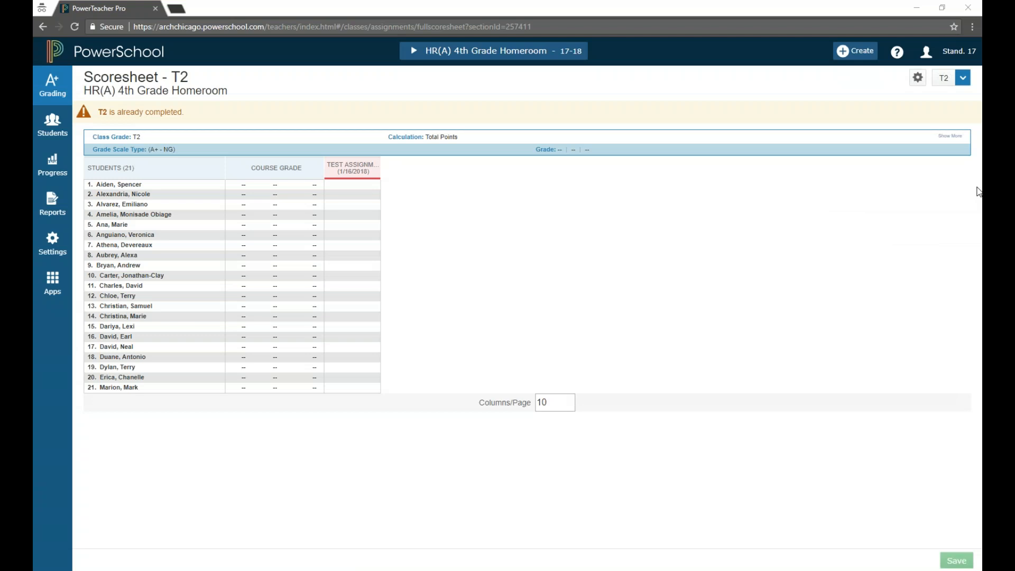
pyautogui.click(811, 33)
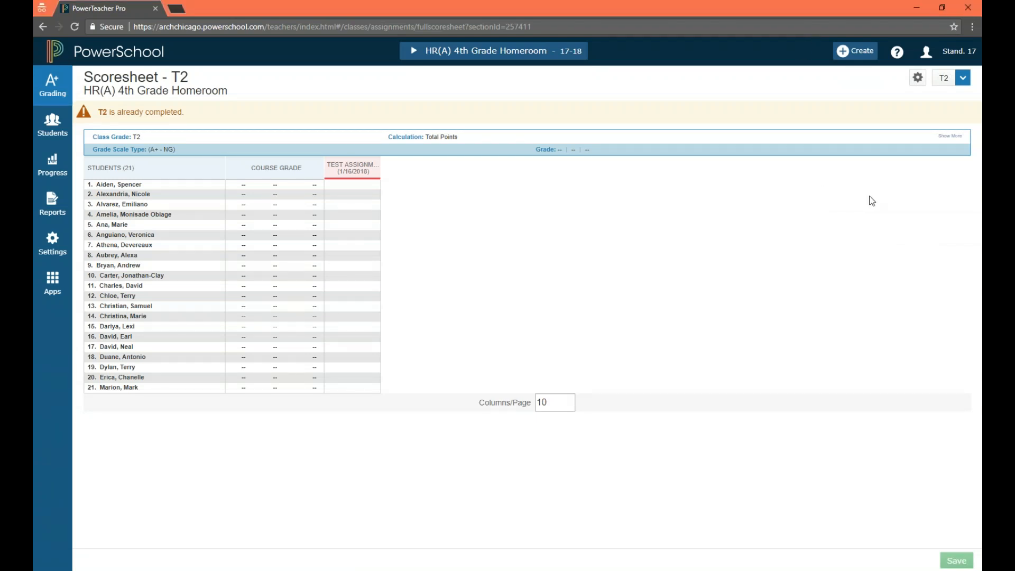
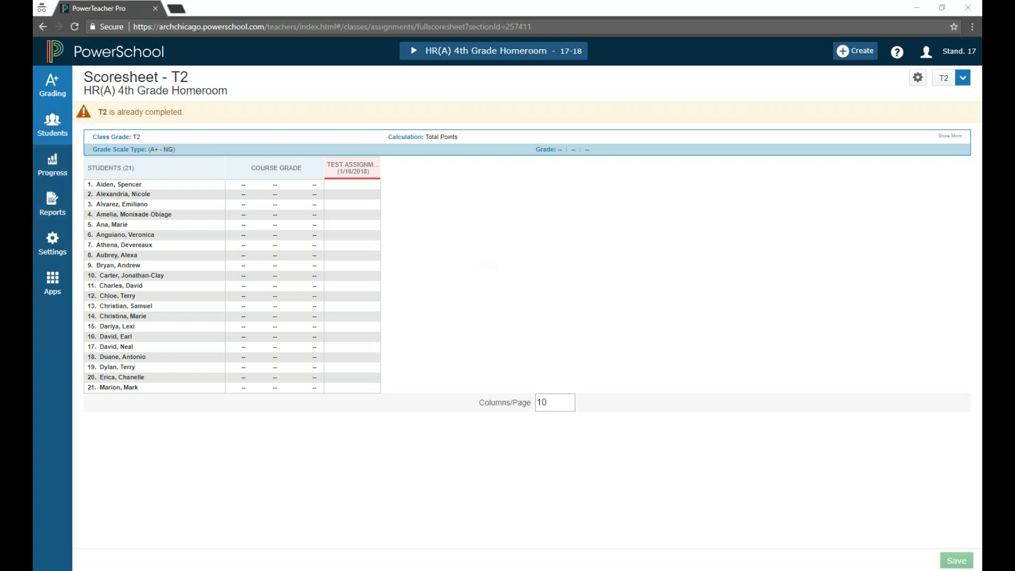
# - Revisit the assignment list, open the homeroom's Traditional grades page for T2, and expand its grade scale details
pyautogui.click(64, 95)
pyautogui.click(121, 112)
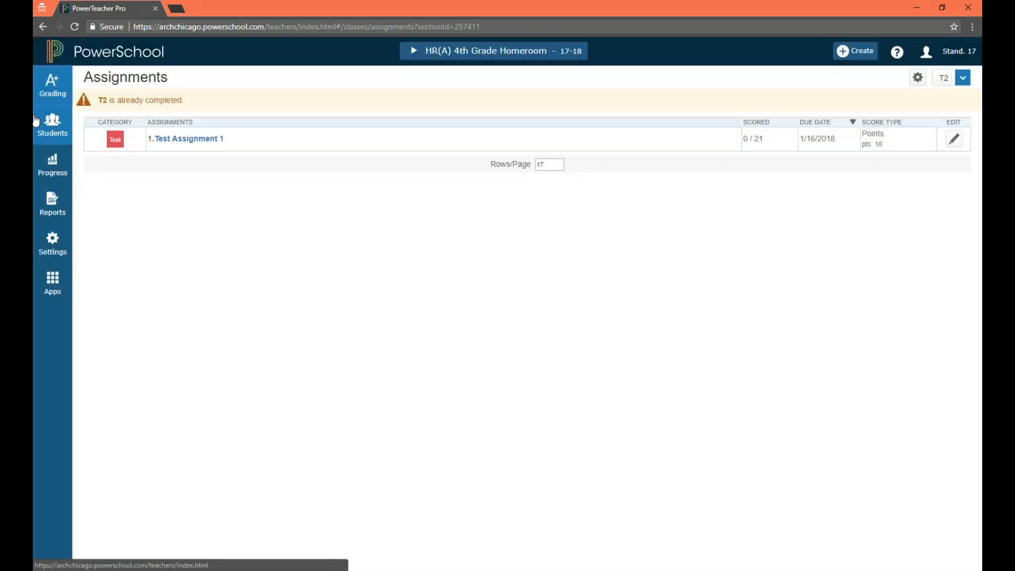
pyautogui.click(45, 93)
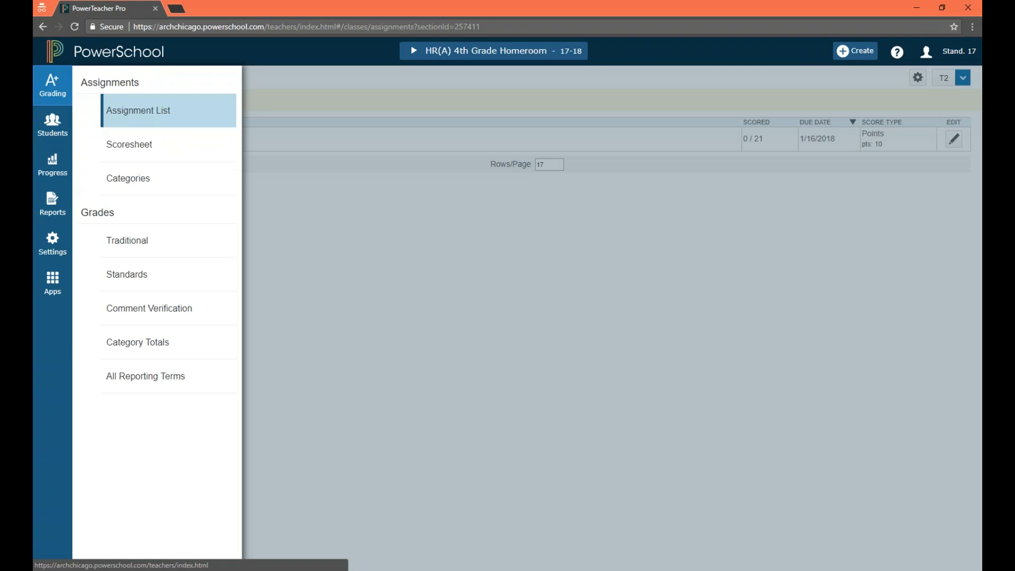
pyautogui.click(142, 244)
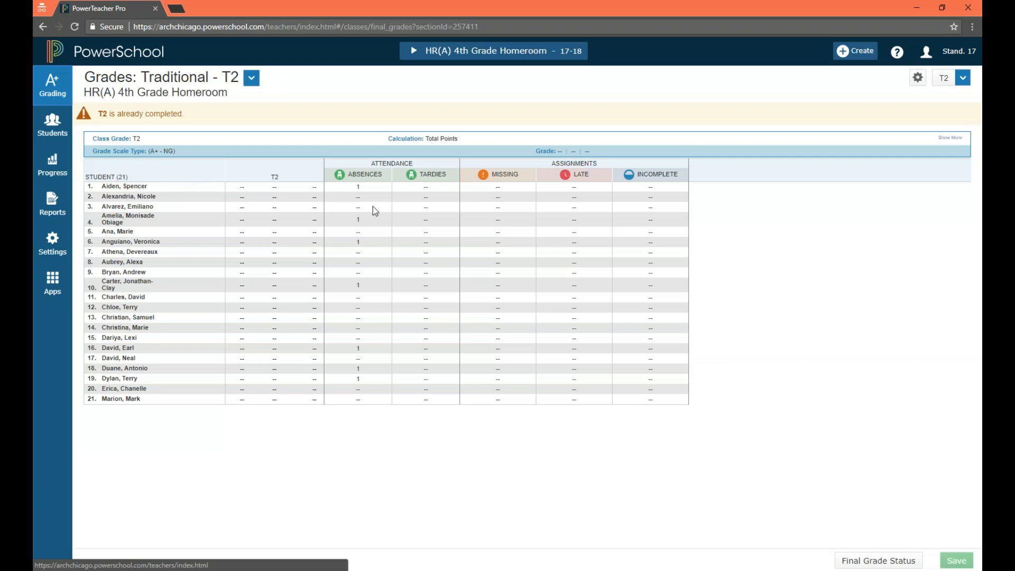
pyautogui.click(950, 138)
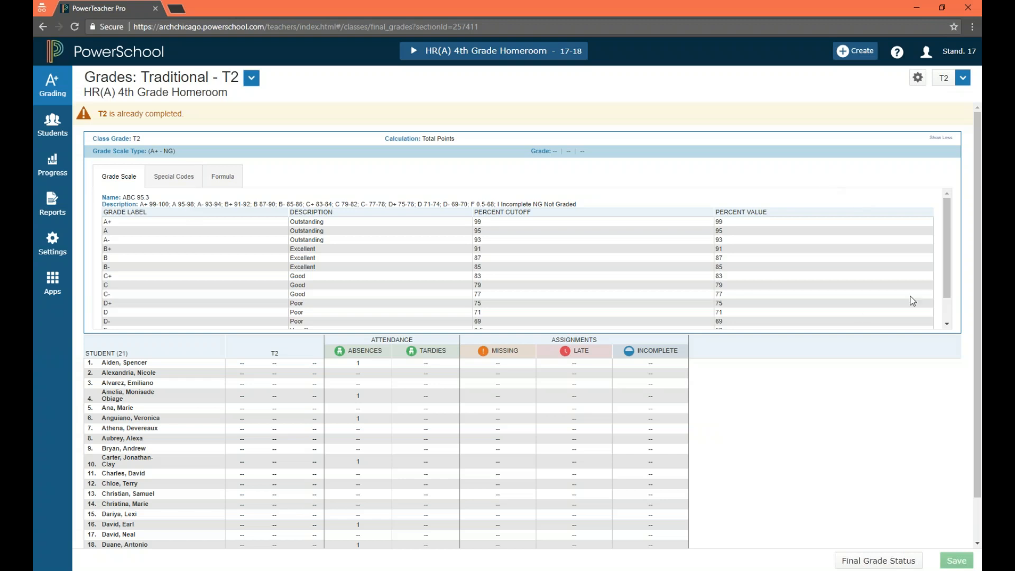
# - Return to the homeroom's T2 scoresheet and expand the class grade details with the grade scale
pyautogui.click(58, 105)
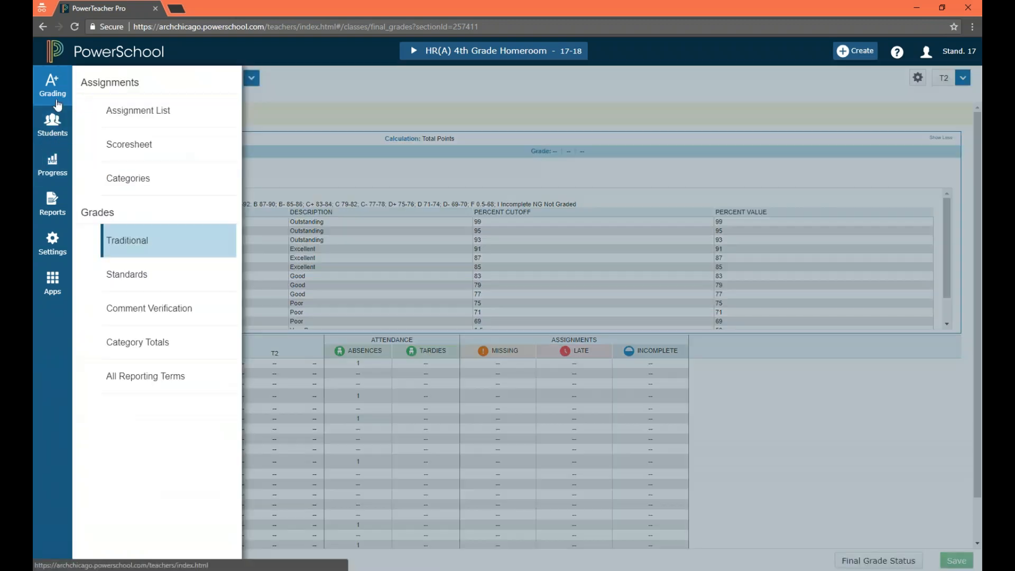
pyautogui.click(172, 150)
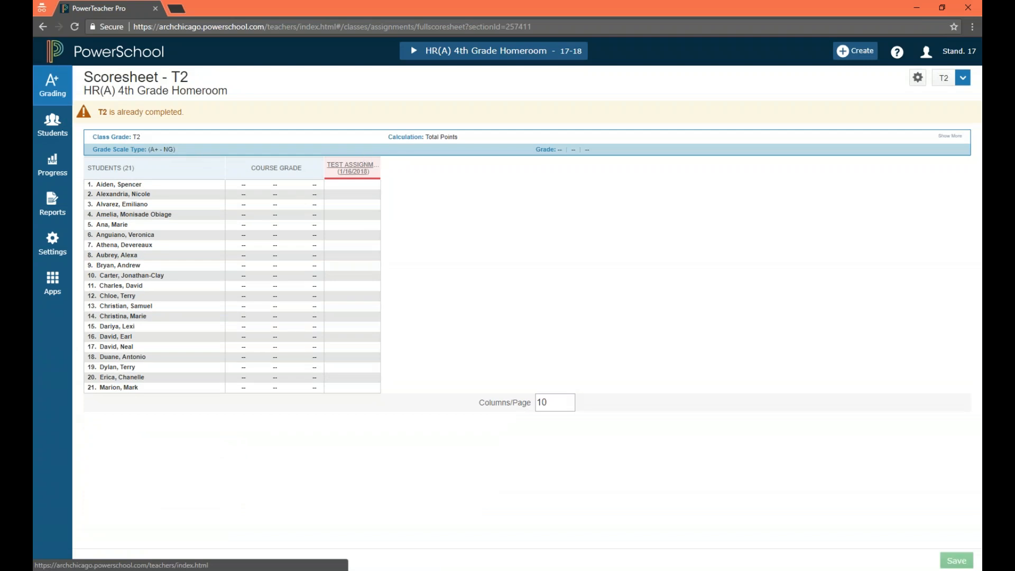
pyautogui.click(949, 136)
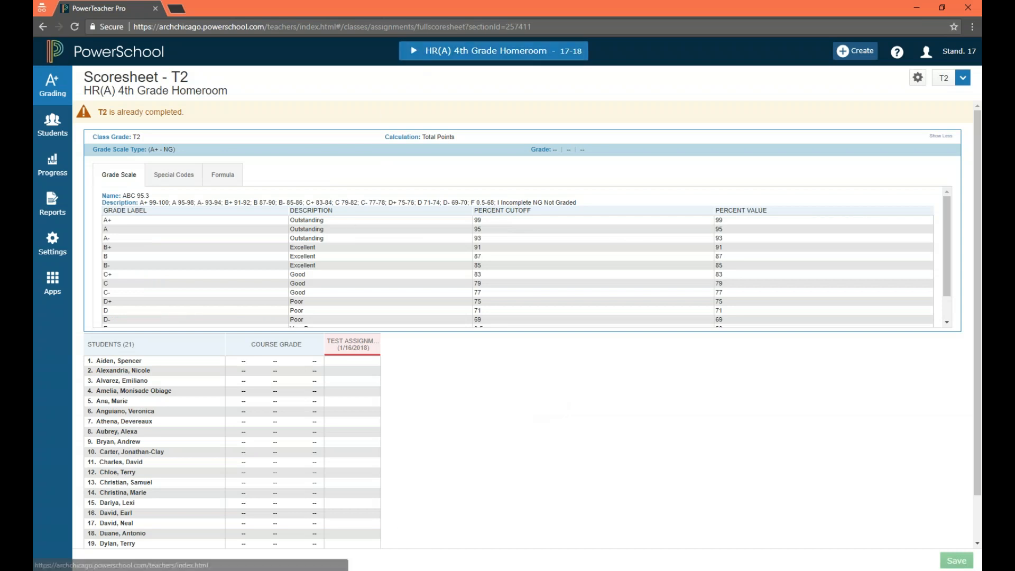
# - Switch from the 4th Grade Homeroom class to the 4 Classes group
pyautogui.click(486, 51)
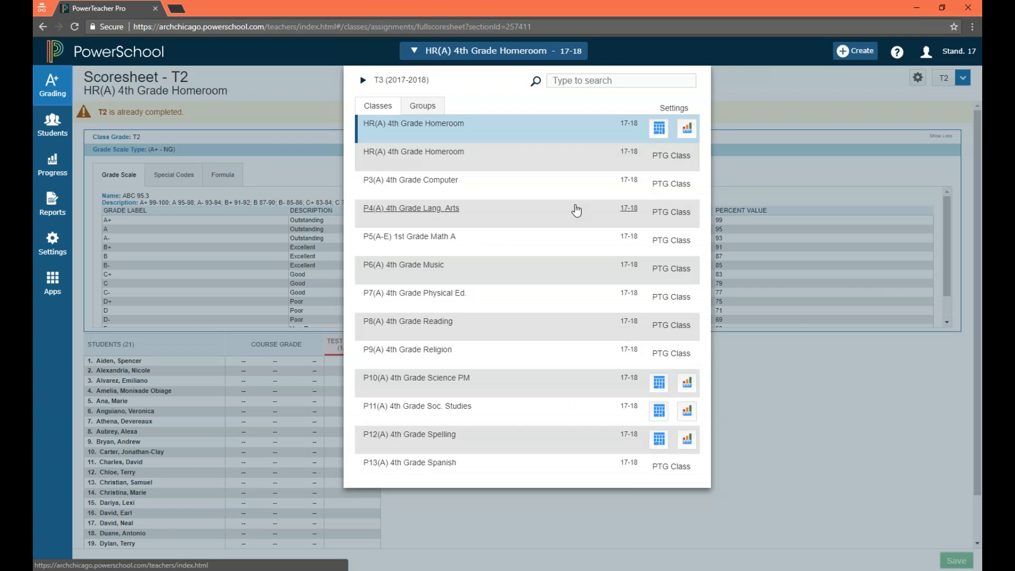
pyautogui.click(429, 108)
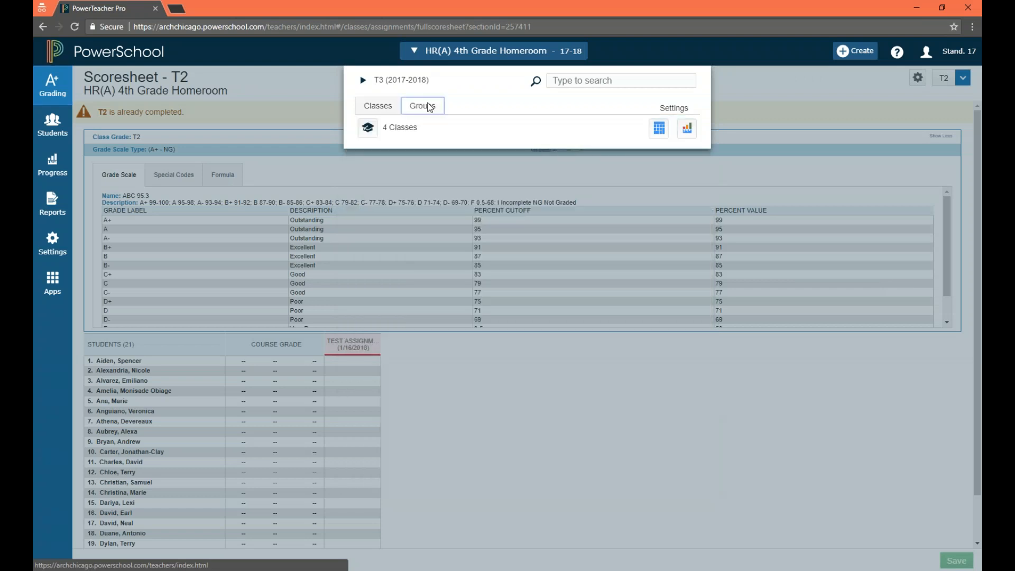
pyautogui.click(400, 127)
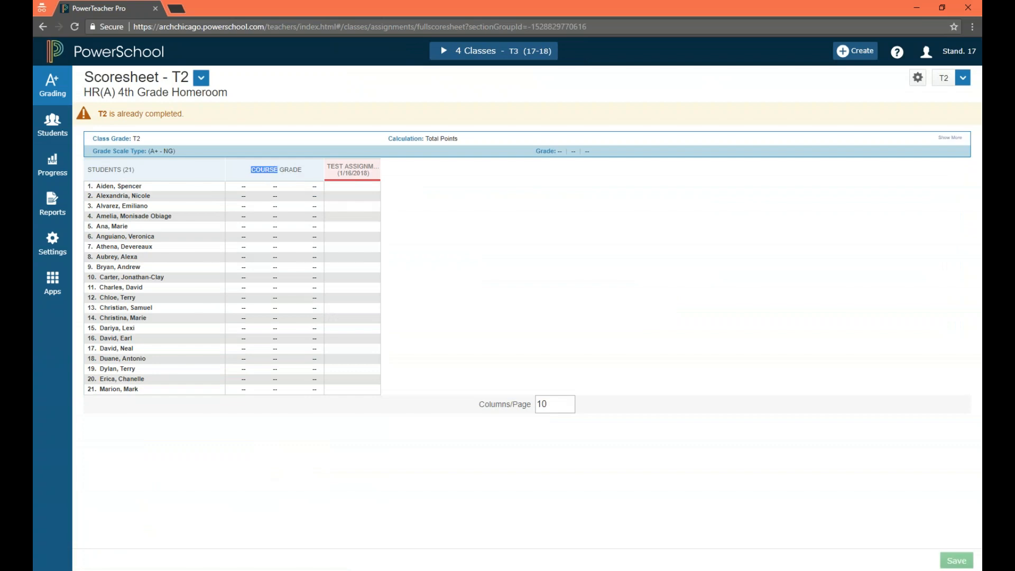
# - Open Test Assignment 1 from the scoresheet, review its student and standards settings for editing, and close them without changes
pyautogui.click(367, 172)
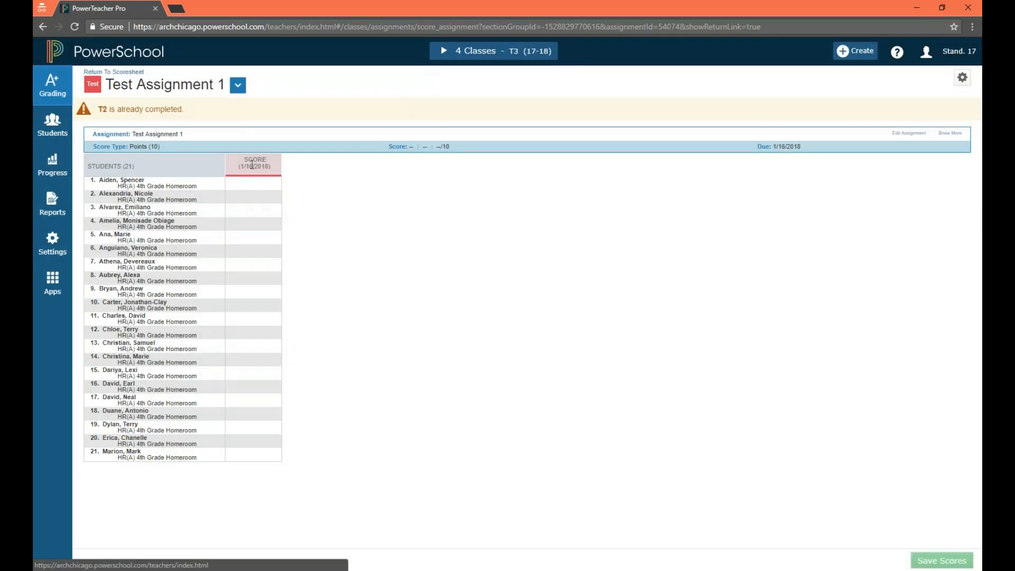
pyautogui.click(894, 134)
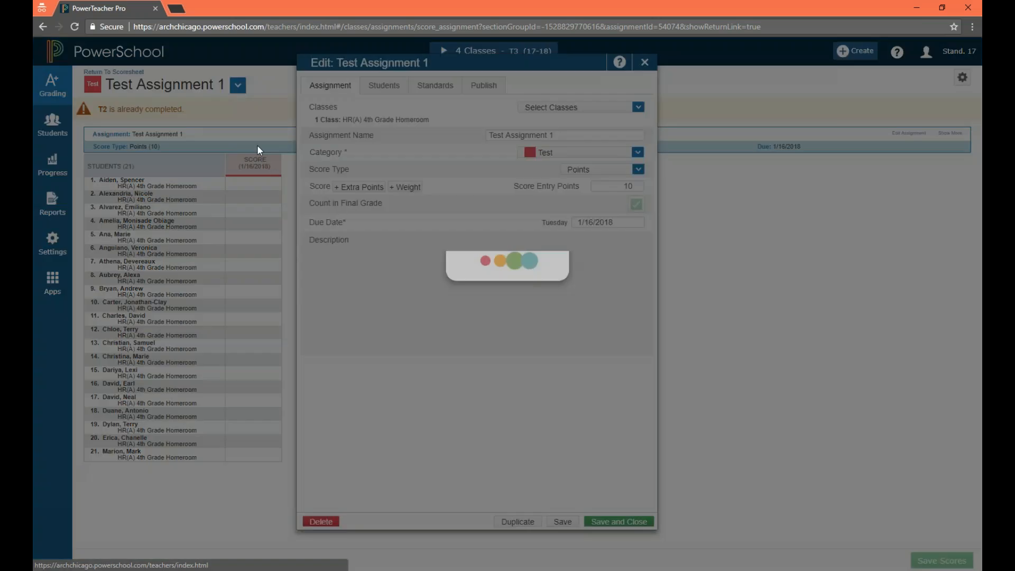
pyautogui.click(383, 86)
pyautogui.click(434, 86)
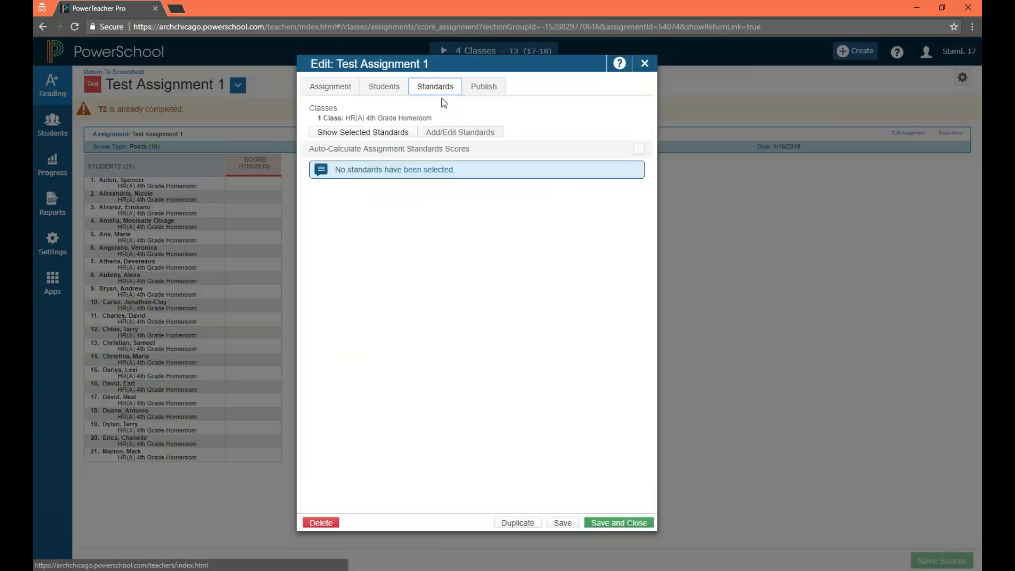
pyautogui.click(362, 137)
pyautogui.click(445, 132)
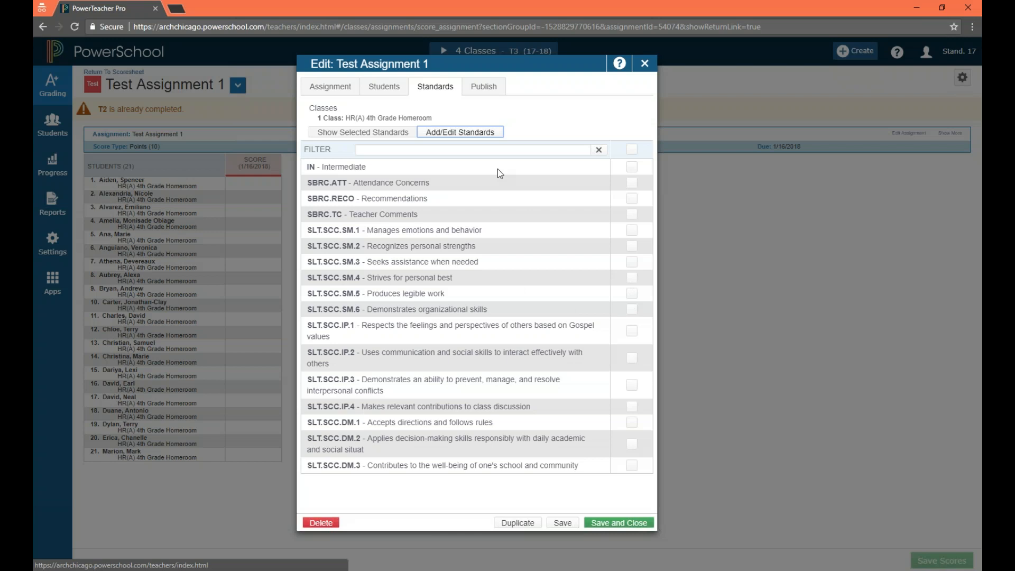
pyautogui.click(648, 64)
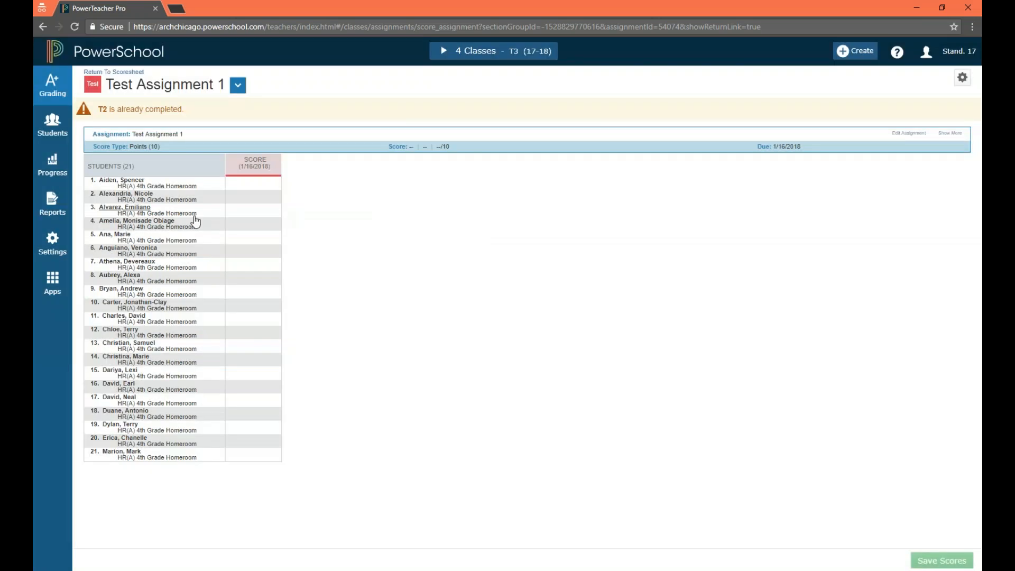
# - Open the first student's Standards Progress page for the 4 Classes group and look over the standards of each class
pyautogui.click(62, 159)
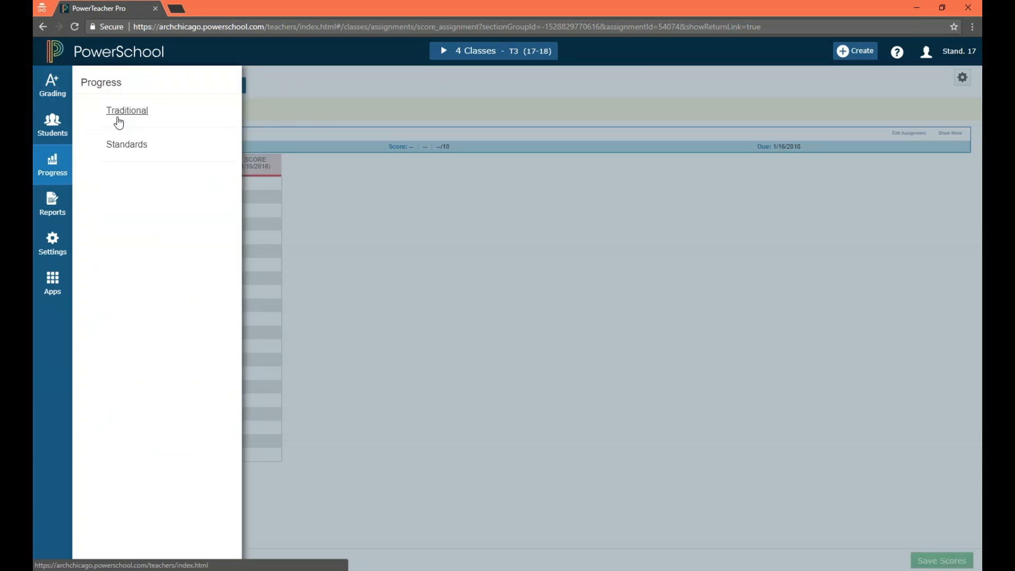
pyautogui.click(52, 124)
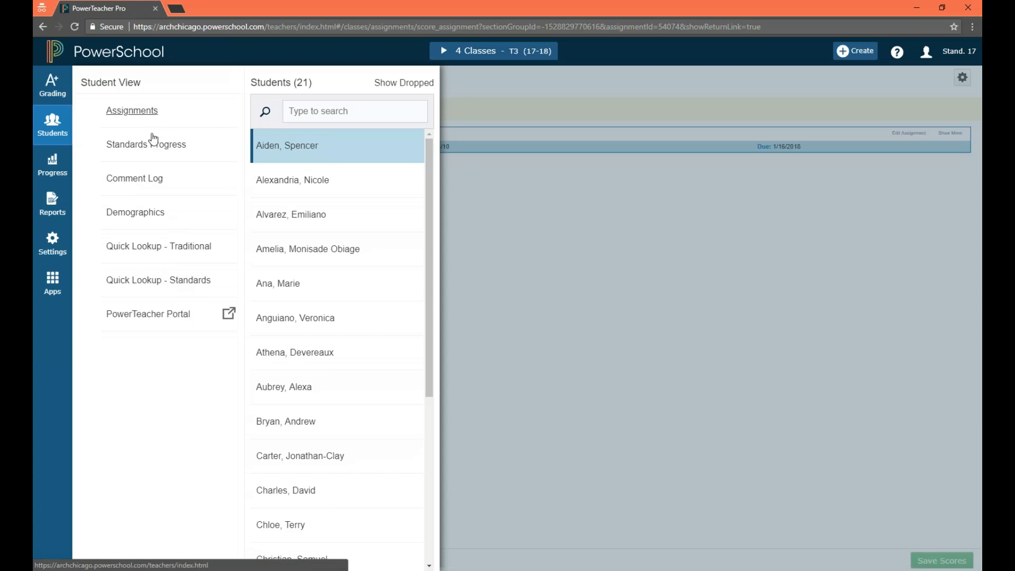
pyautogui.click(154, 152)
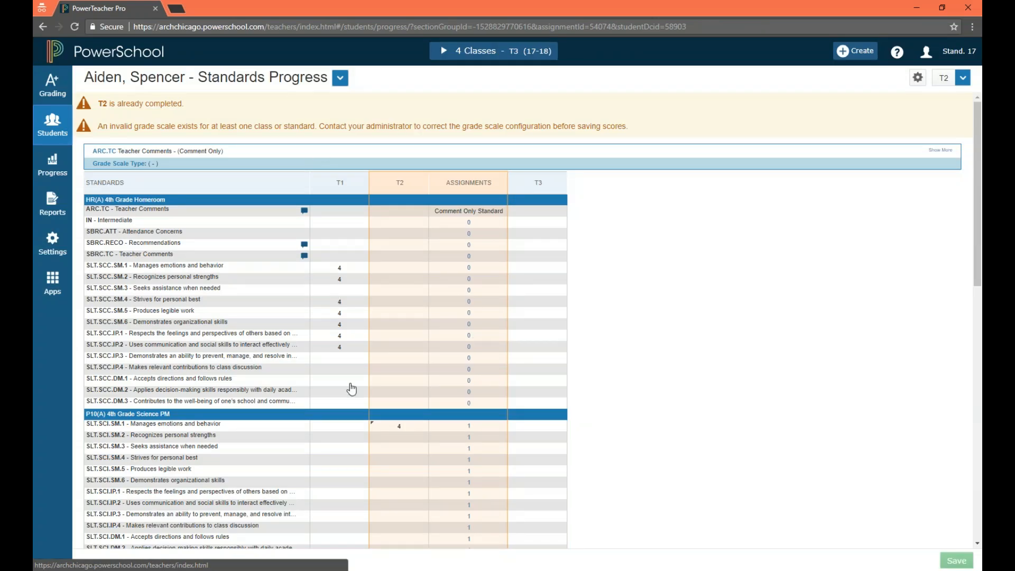
pyautogui.scroll(-1, 428, 415)
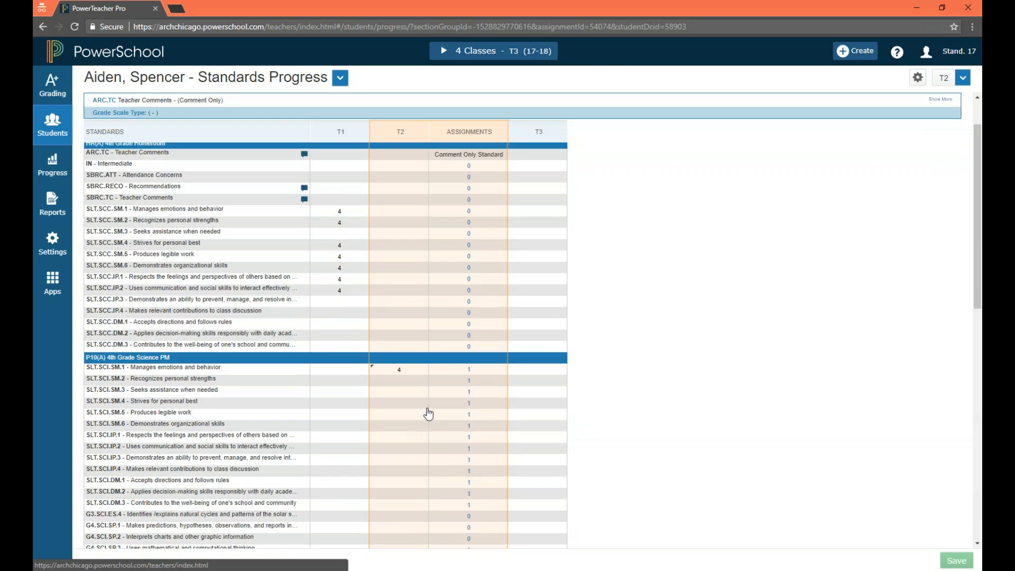
pyautogui.scroll(1, 428, 415)
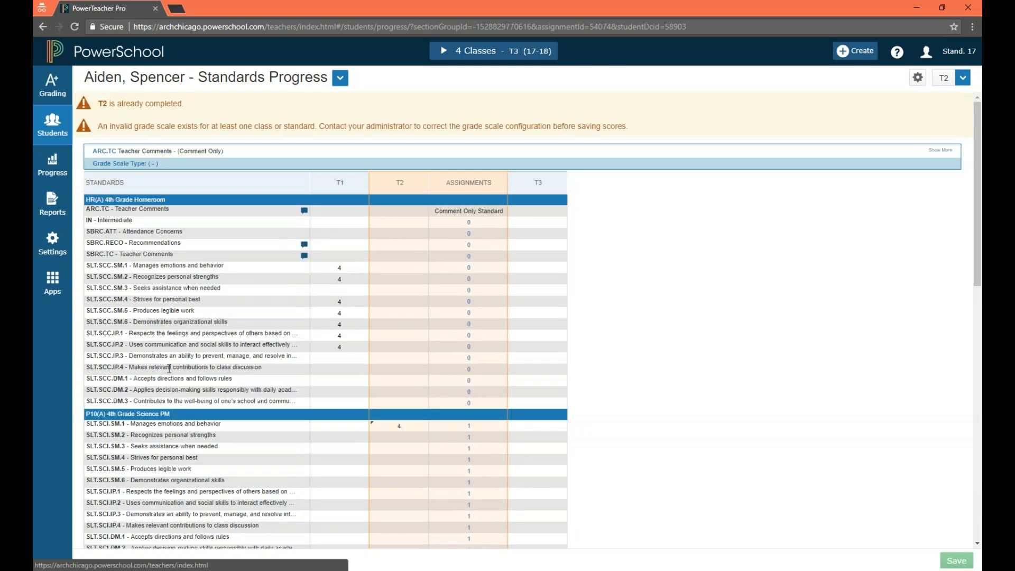
# - Compare the individual classes with the class groups in the class switcher, keeping the 4 Classes group selected
pyautogui.click(446, 57)
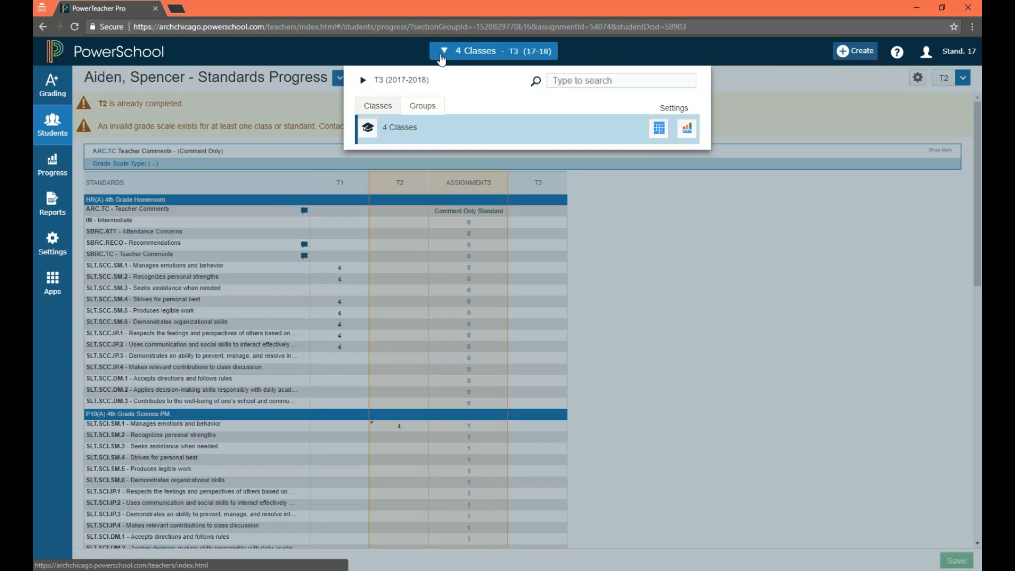
pyautogui.click(372, 106)
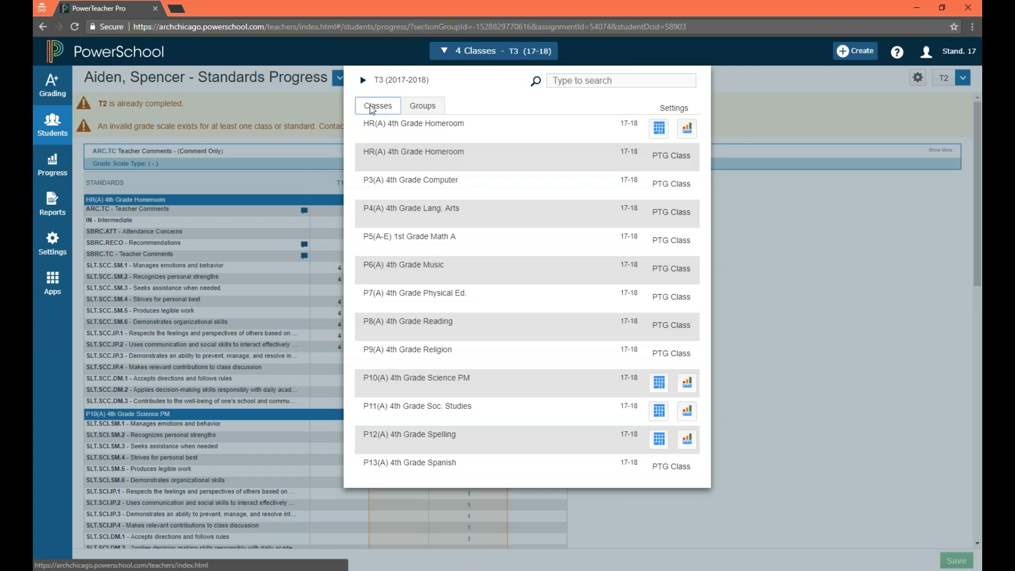
pyautogui.click(412, 106)
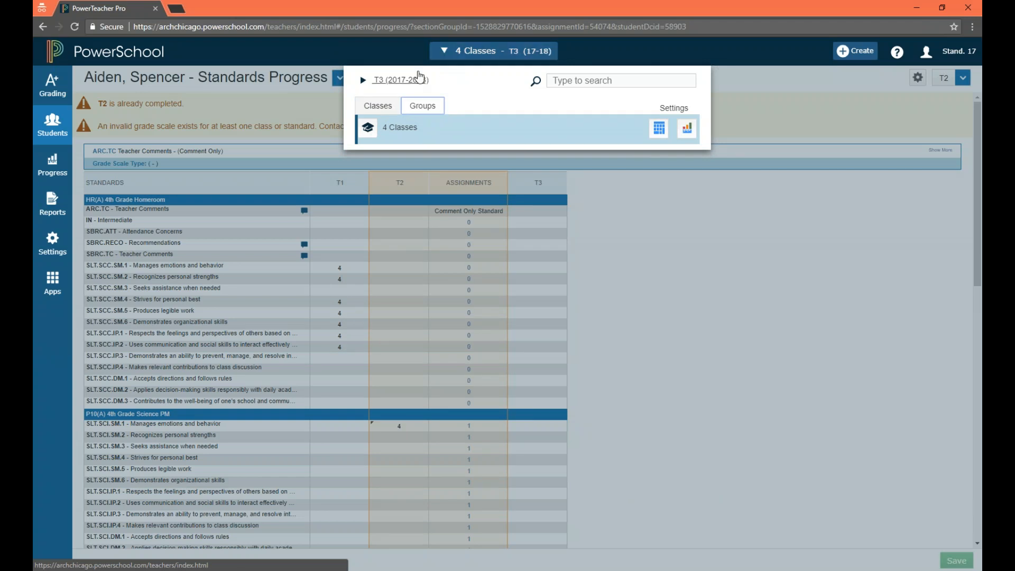
pyautogui.click(348, 263)
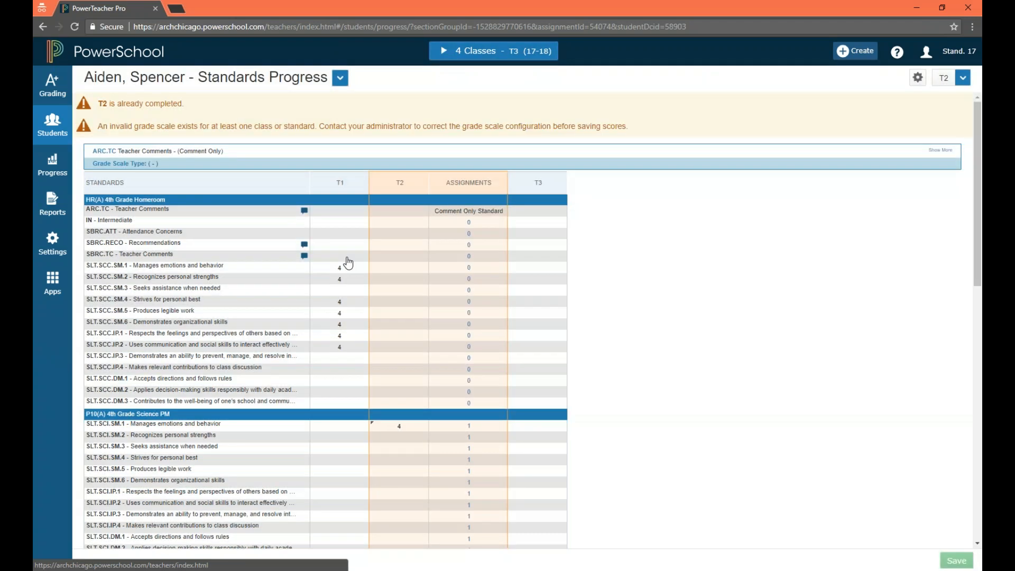
# - Check the available student views, then examine the student's homeroom and 4th Grade Science PM standards on the Standards Progress page
pyautogui.click(52, 124)
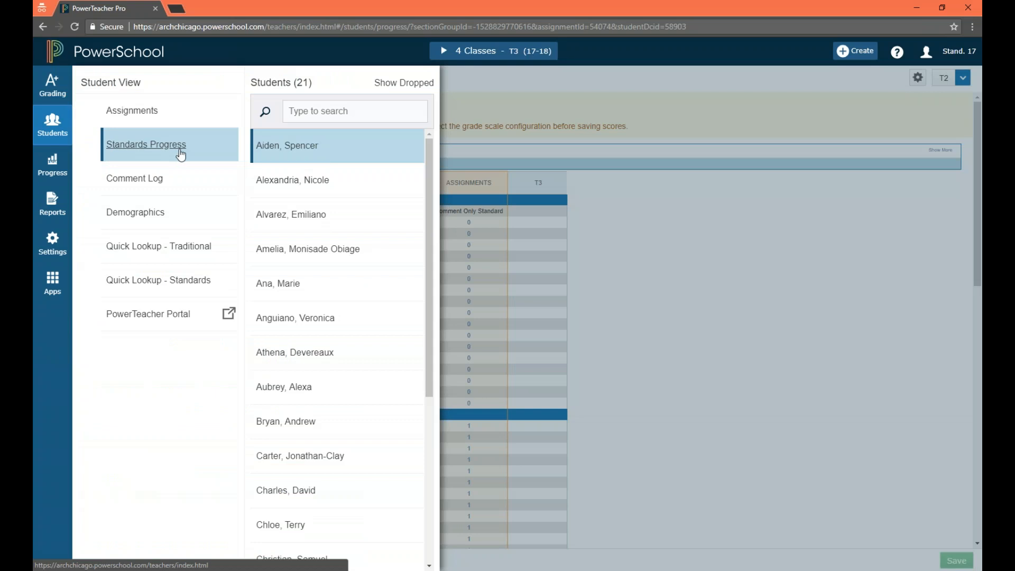
pyautogui.click(645, 253)
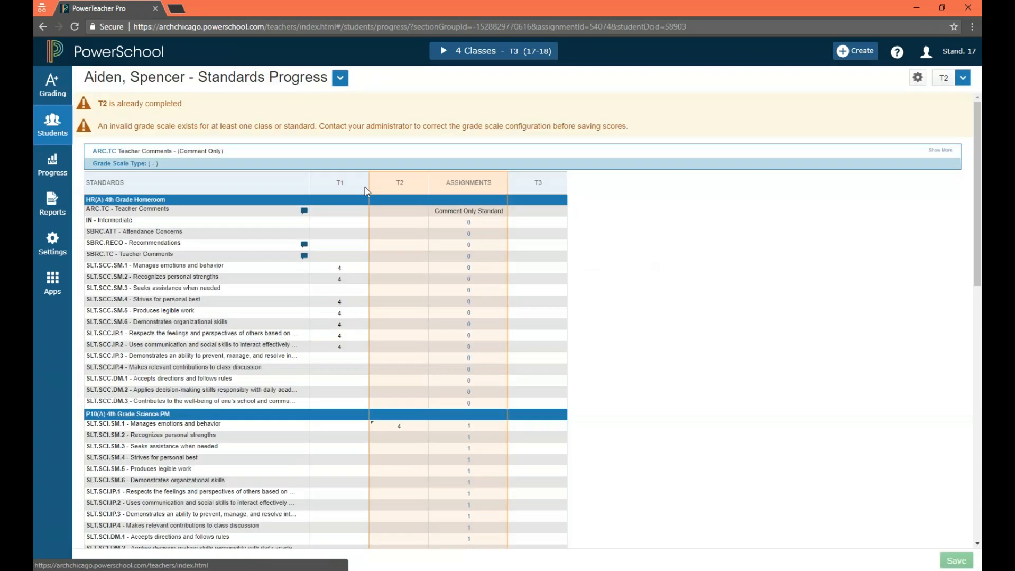
pyautogui.scroll(-1, 401, 263)
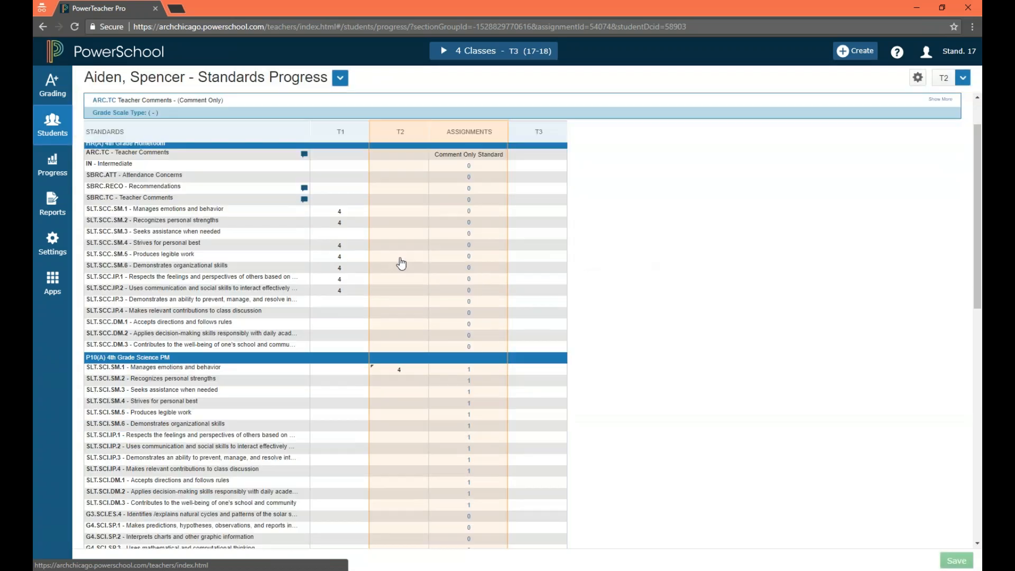
pyautogui.scroll(-1, 401, 263)
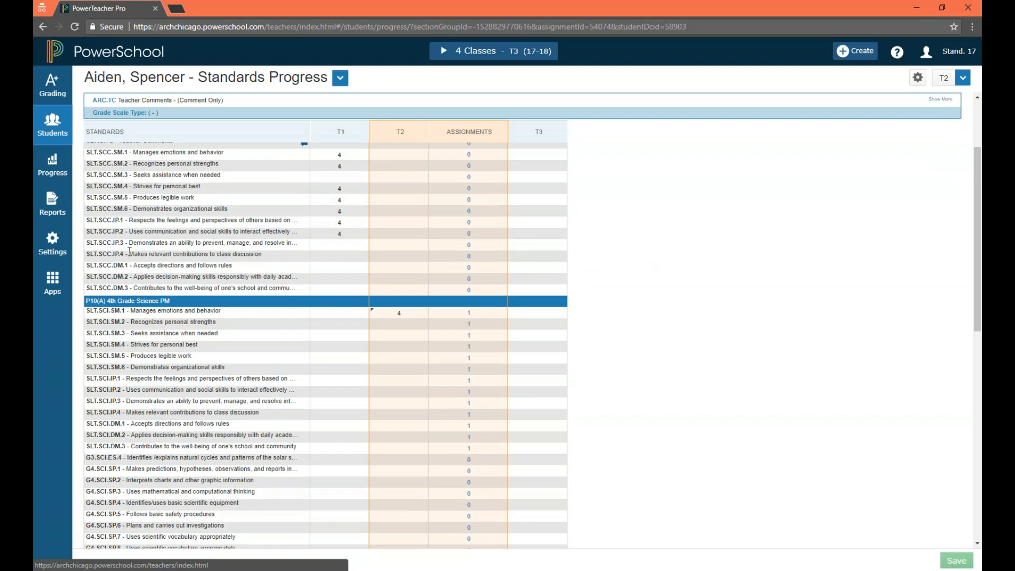
pyautogui.moveTo(102, 243); pyautogui.dragTo(141, 253)
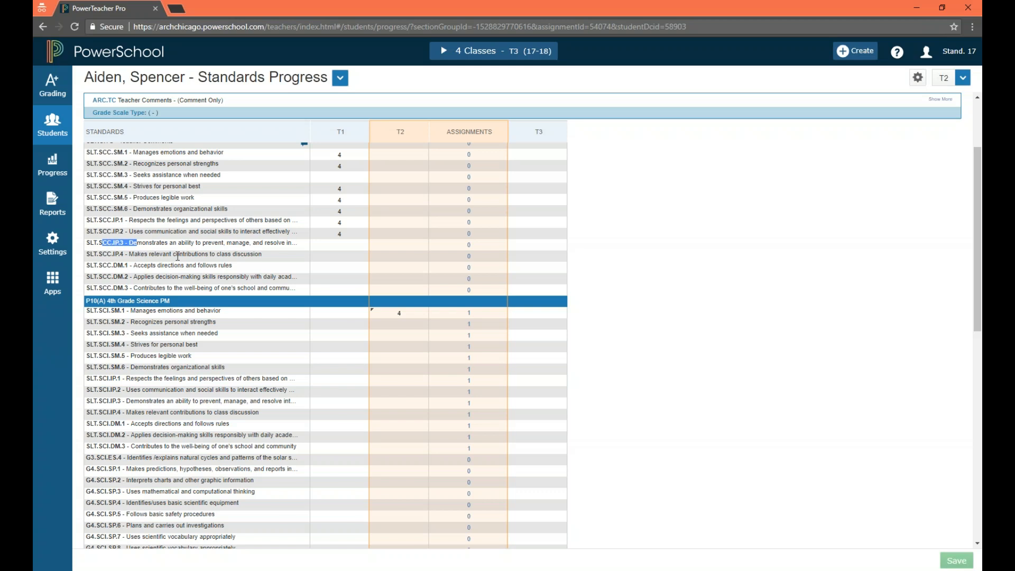
# - Examine the standards listed for 4th Grade Science PM, 4th Grade Soc. Studies and 4th Grade Spelling on the student's Standards Progress page
pyautogui.scroll(-1, 182, 278)
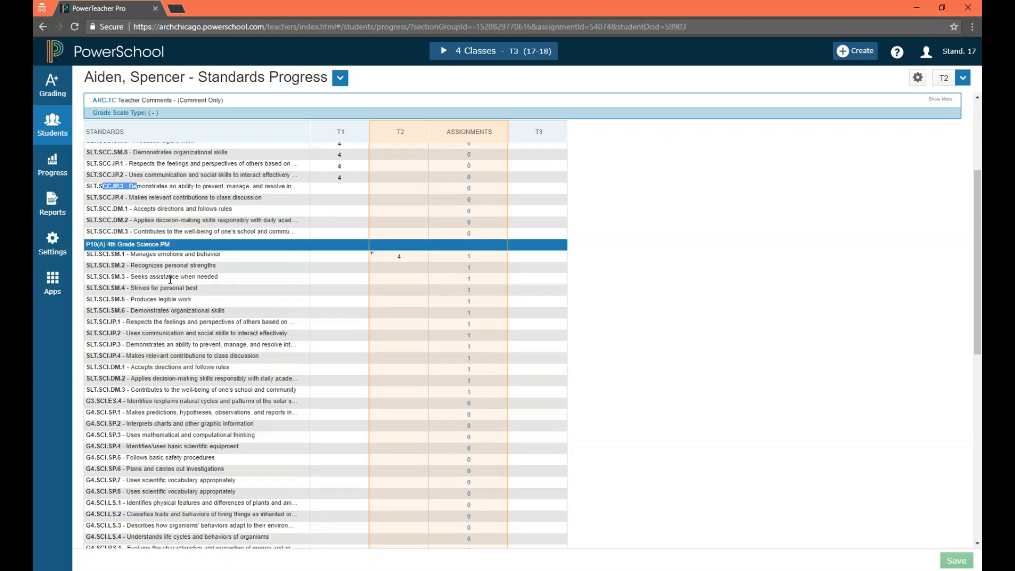
pyautogui.moveTo(93, 299); pyautogui.dragTo(128, 306)
pyautogui.moveTo(98, 299); pyautogui.dragTo(105, 300)
pyautogui.scroll(-3, 126, 333)
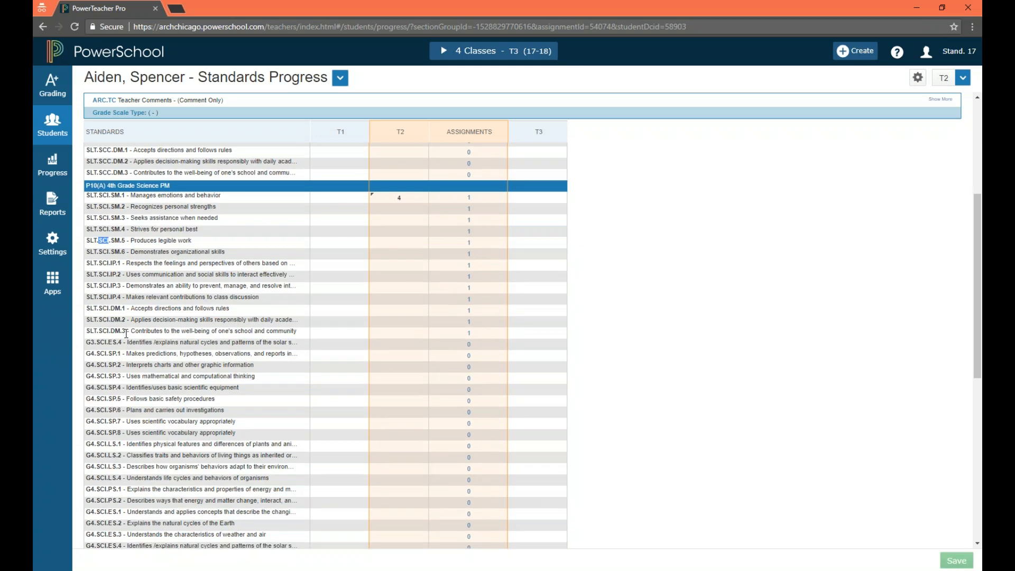
pyautogui.scroll(-3, 126, 330)
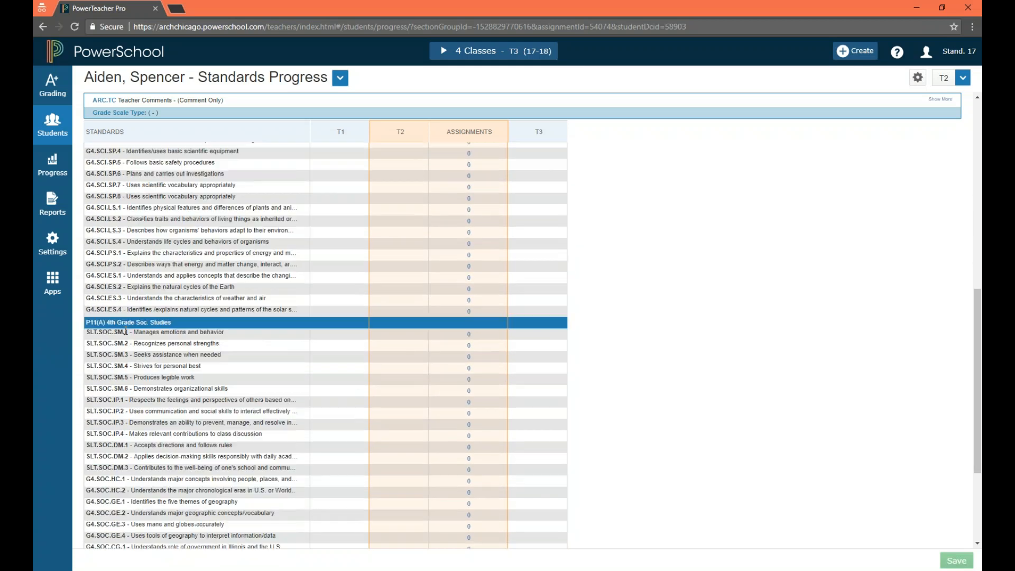
pyautogui.moveTo(99, 344); pyautogui.dragTo(113, 344)
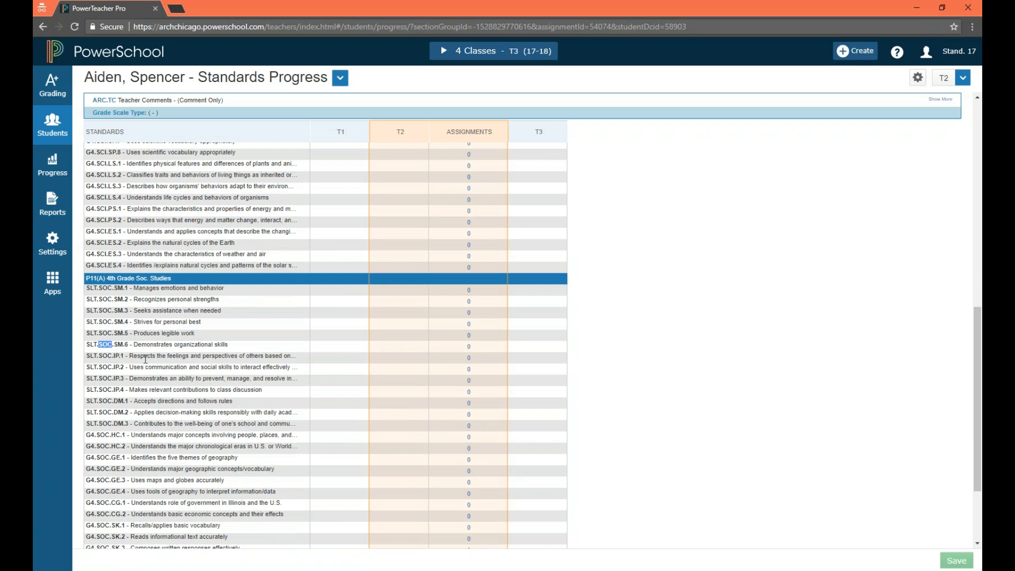
pyautogui.scroll(-3, 145, 359)
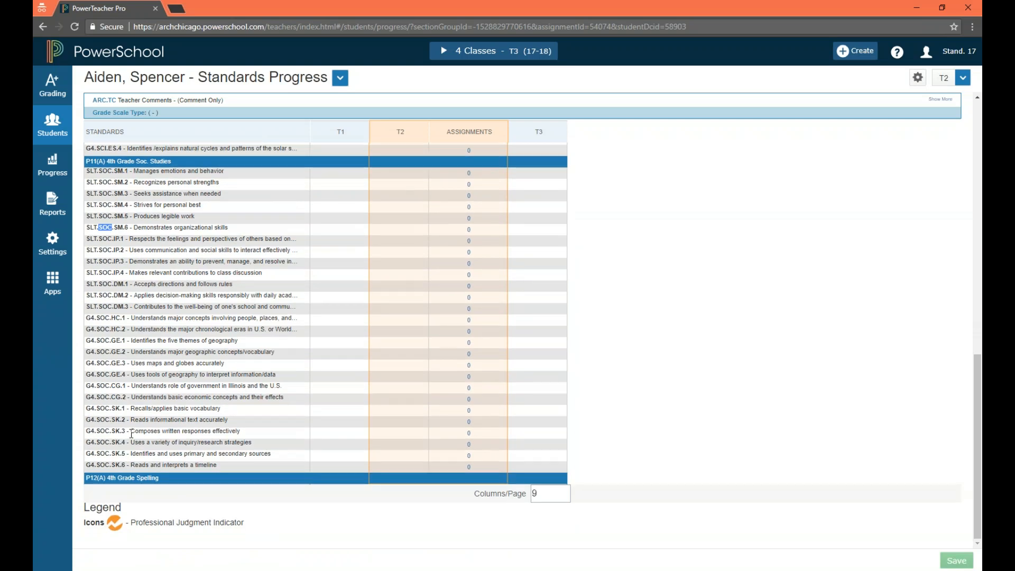
pyautogui.click(122, 479)
pyautogui.scroll(3, 559, 430)
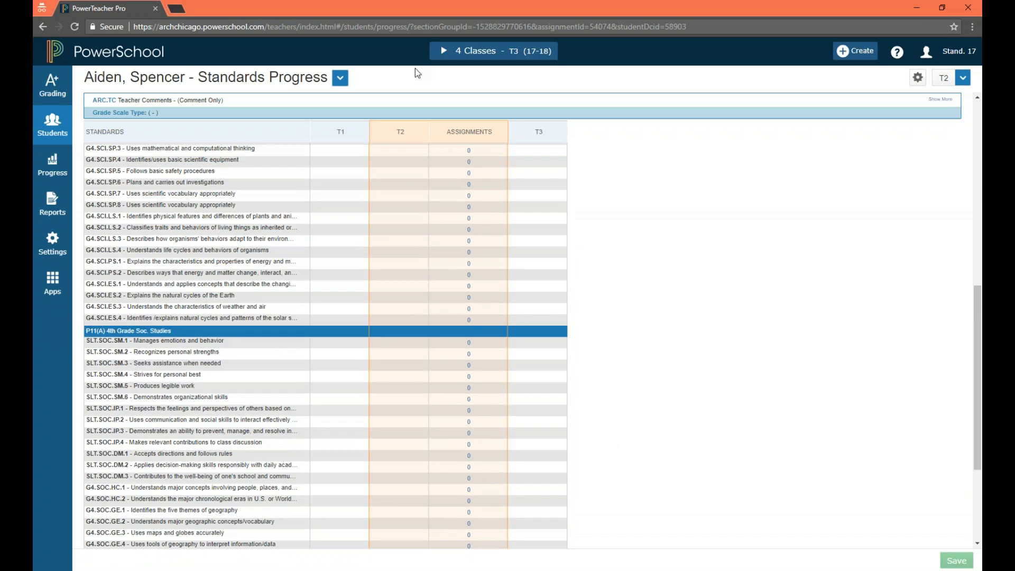
pyautogui.scroll(6, 436, 476)
pyautogui.scroll(2, 436, 475)
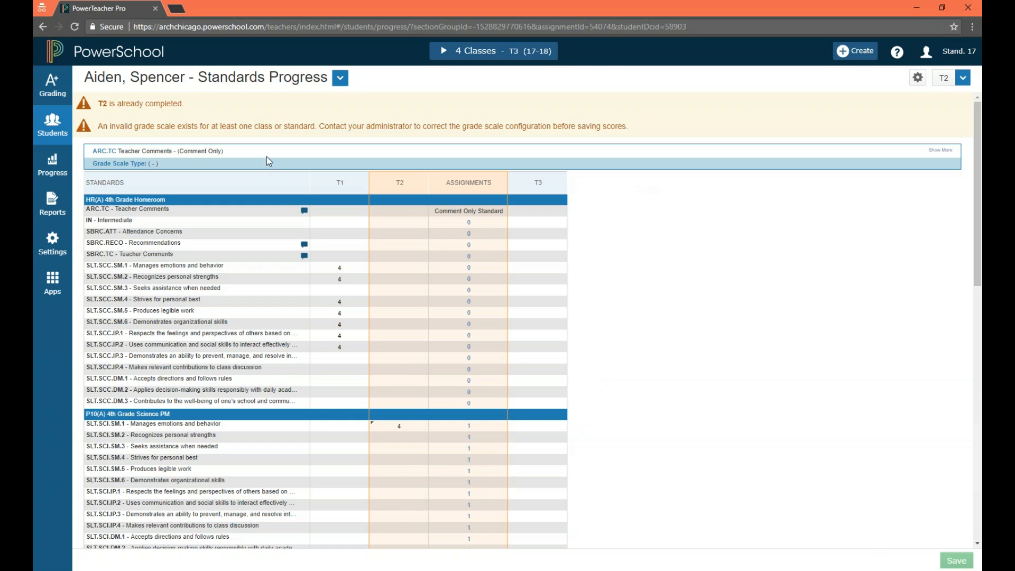
# - Reselect the 4 Classes group, reopen the first student's Standards Progress page and look through the standards of the grouped classes
pyautogui.click(448, 55)
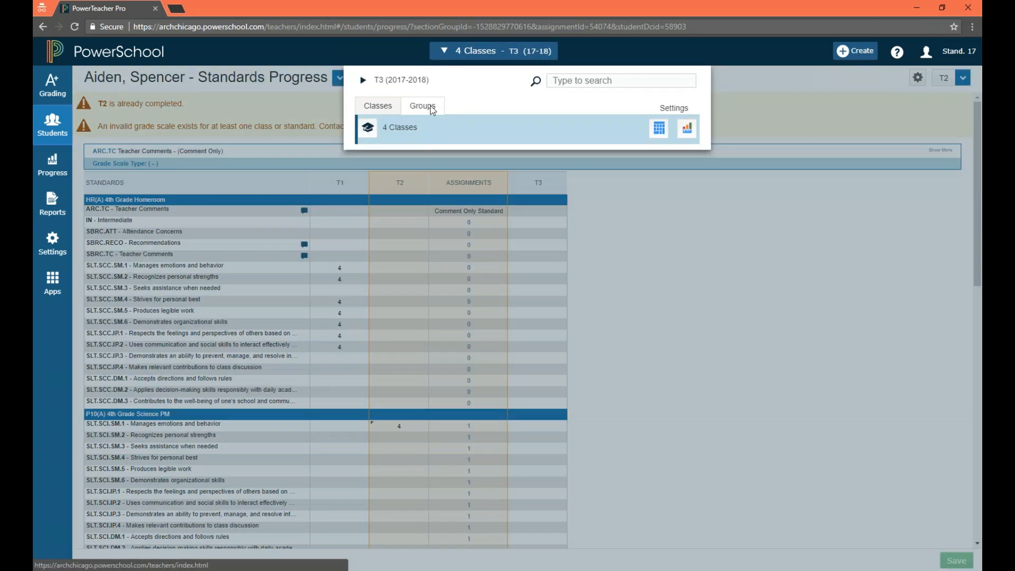
pyautogui.click(375, 130)
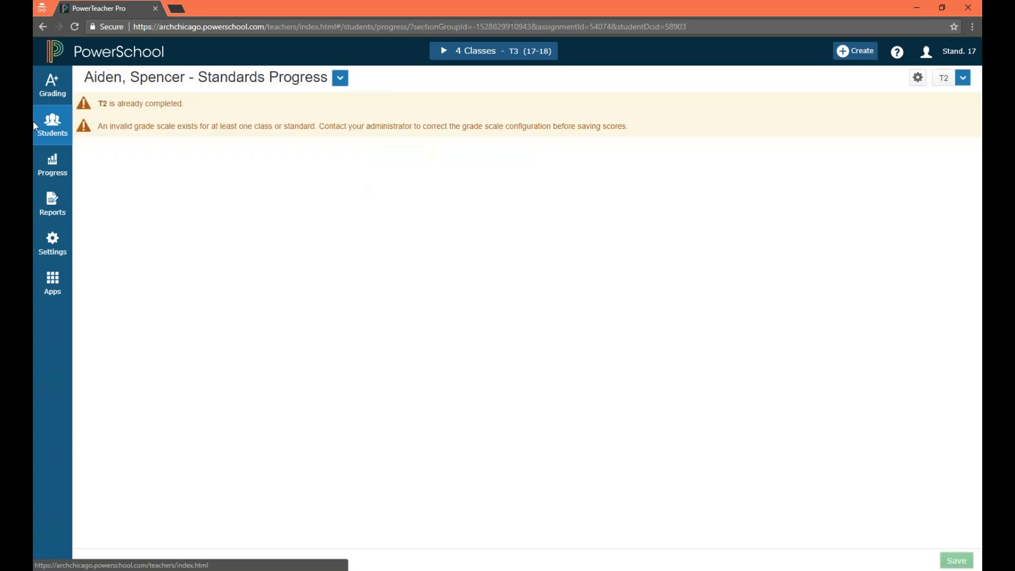
pyautogui.click(48, 125)
pyautogui.click(147, 144)
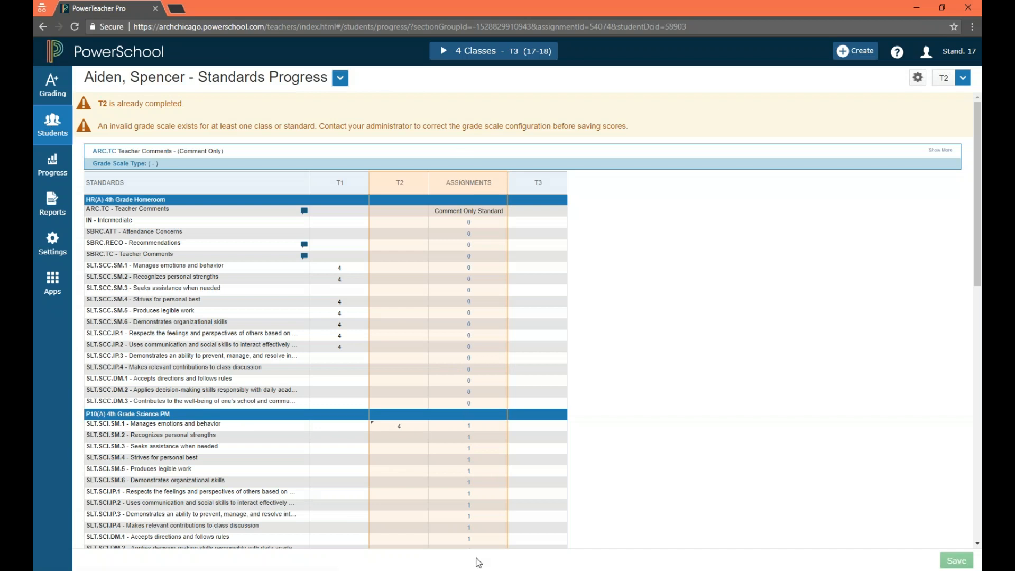
pyautogui.scroll(-4, 470, 544)
pyautogui.scroll(-7, 439, 493)
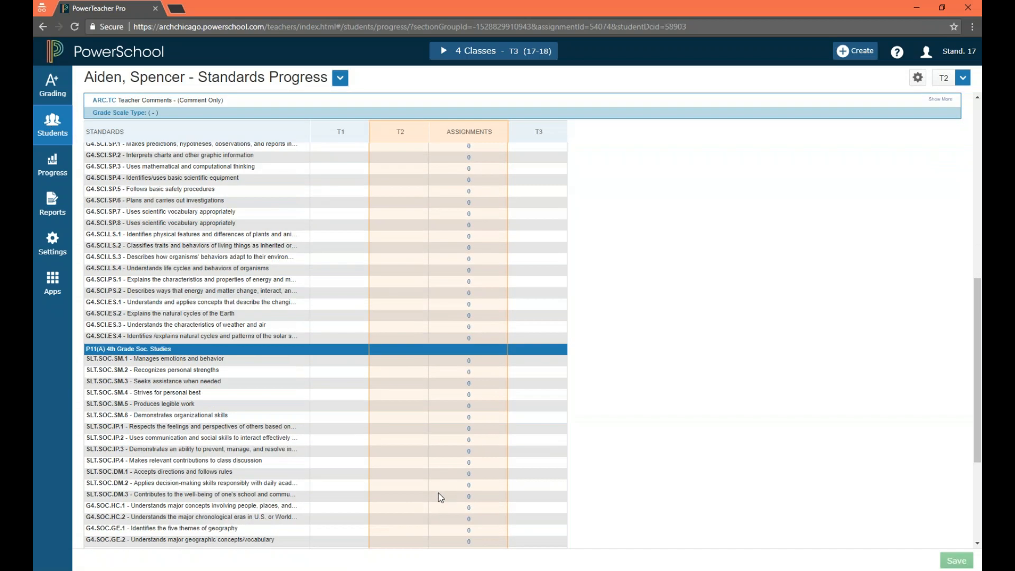
pyautogui.scroll(7, 438, 491)
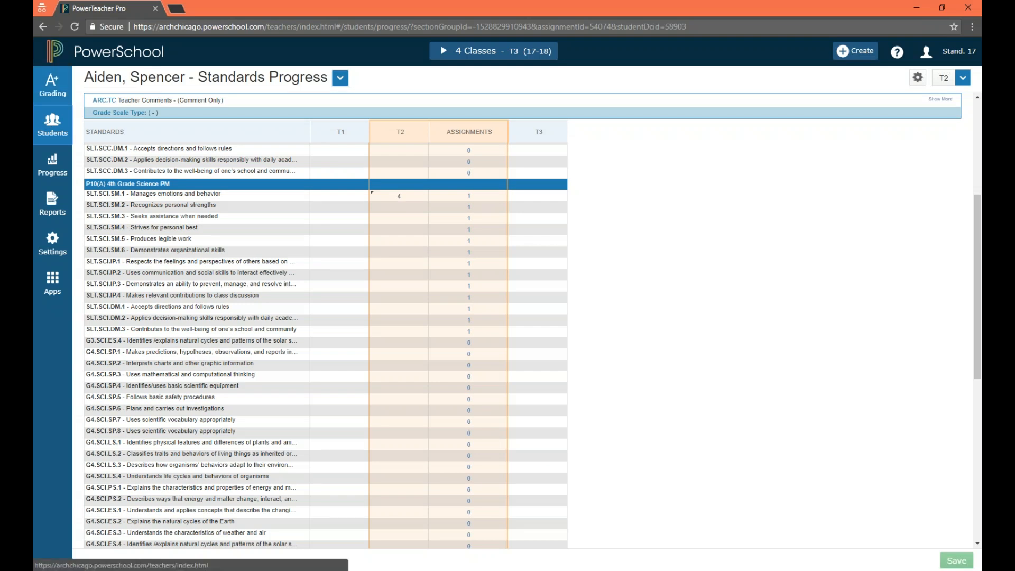
# - Enter a T2 grade of 3 for homeroom standard SLT.SCC.SM.1 and fill it down through the student's remaining homeroom standards
pyautogui.click(52, 84)
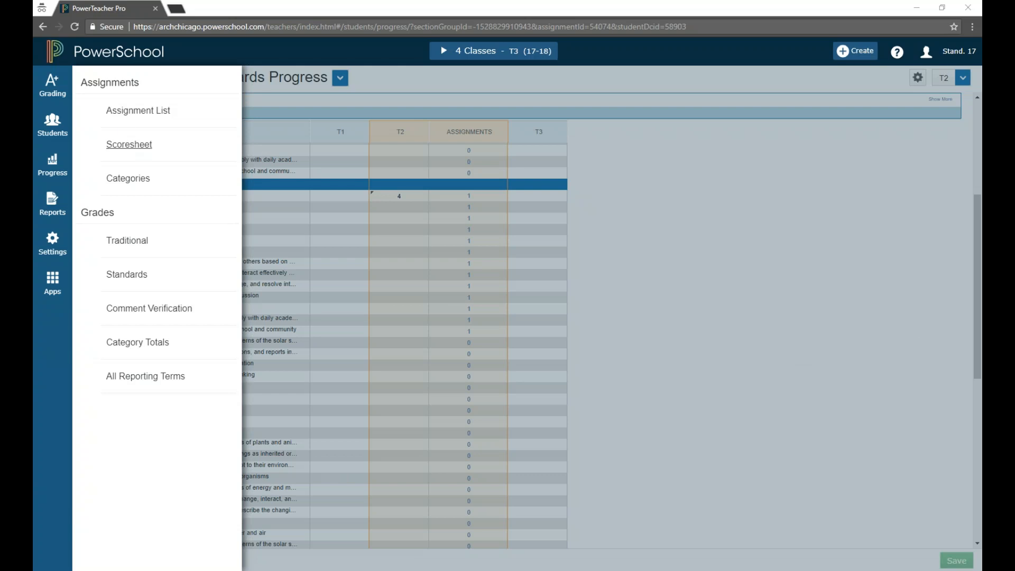
pyautogui.click(468, 150)
pyautogui.click(405, 153)
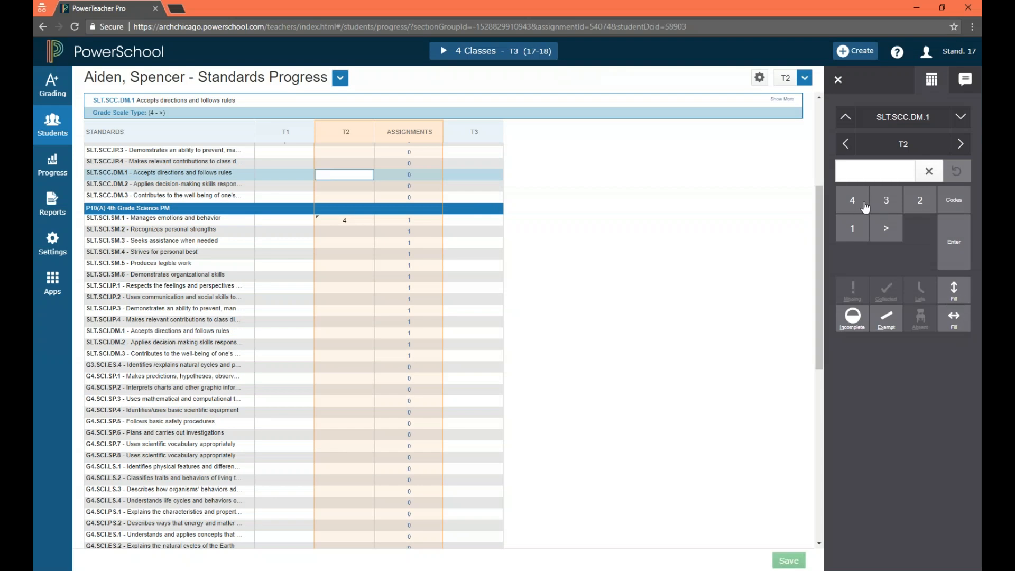
pyautogui.click(355, 152)
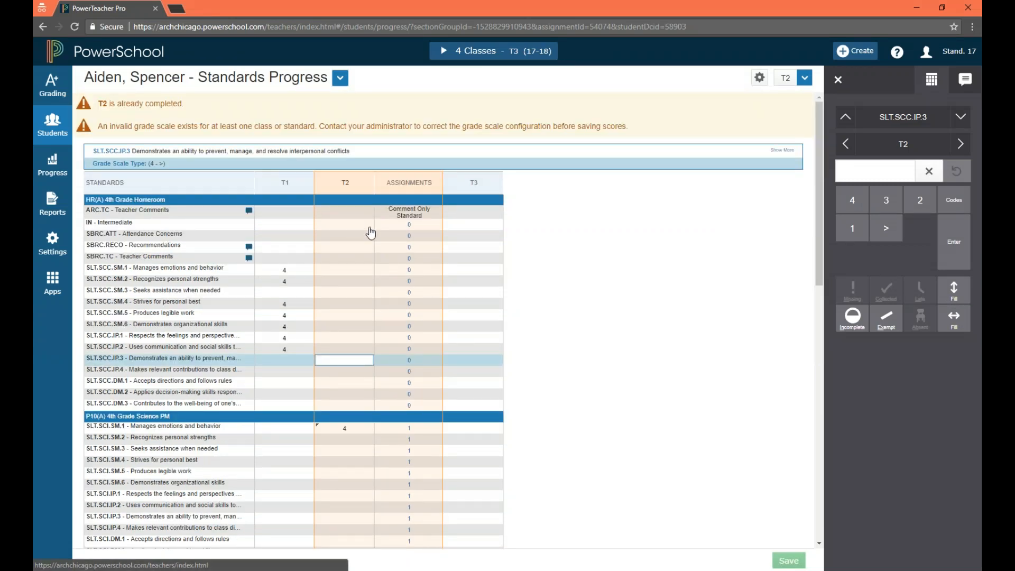
pyautogui.click(349, 270)
pyautogui.click(884, 201)
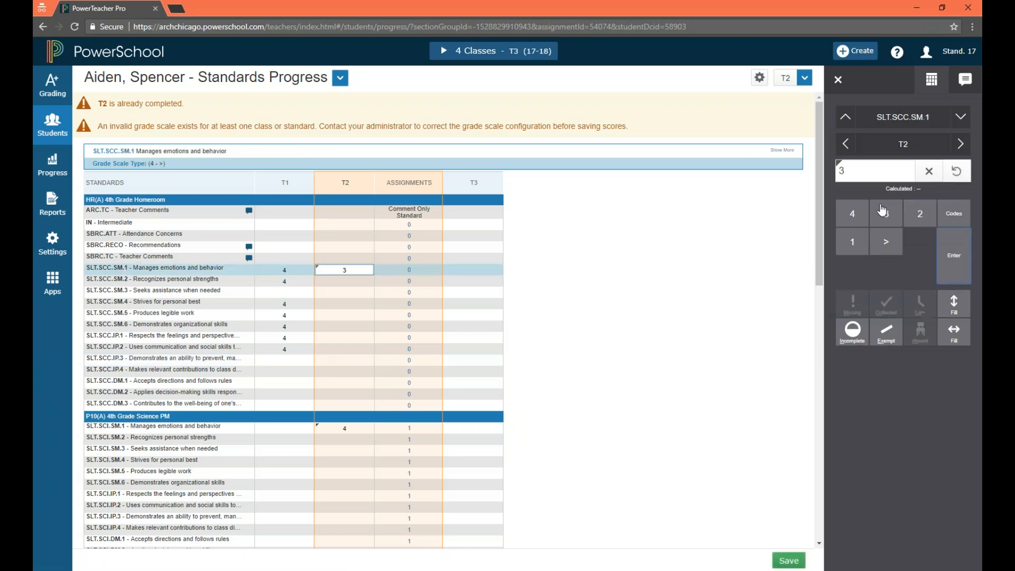
pyautogui.click(954, 313)
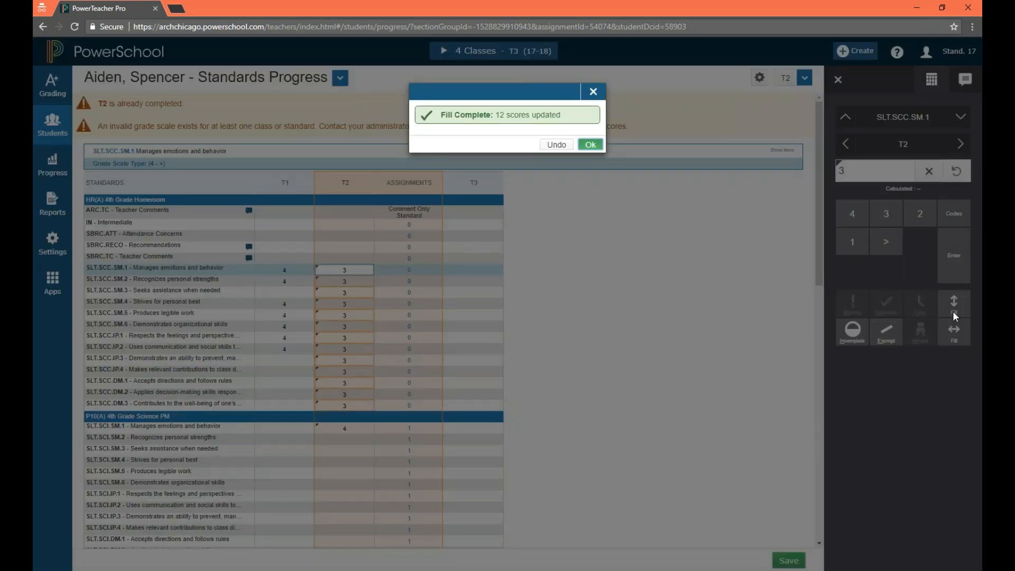
pyautogui.click(591, 144)
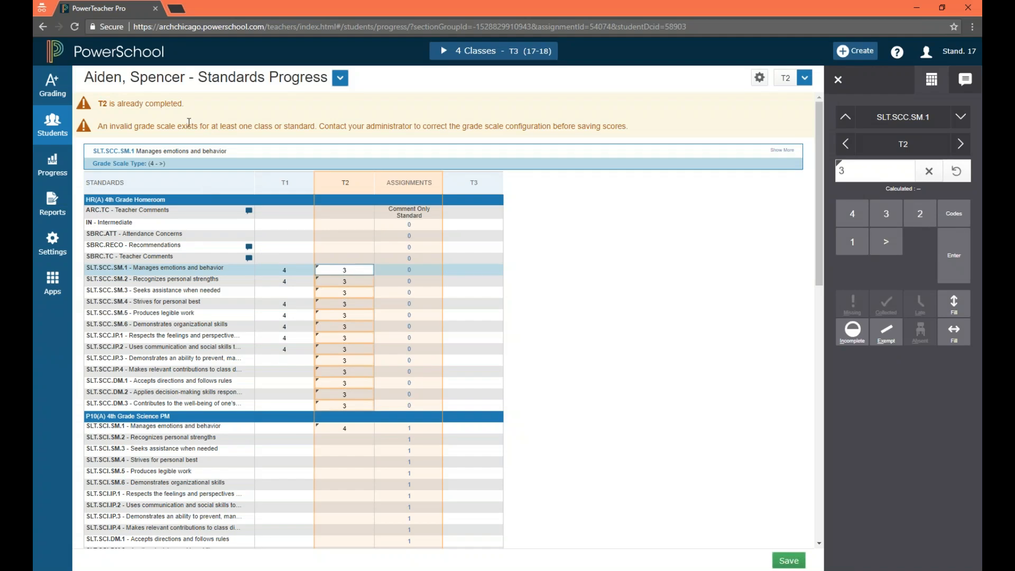
pyautogui.scroll(-5, 358, 324)
pyautogui.scroll(5, 358, 324)
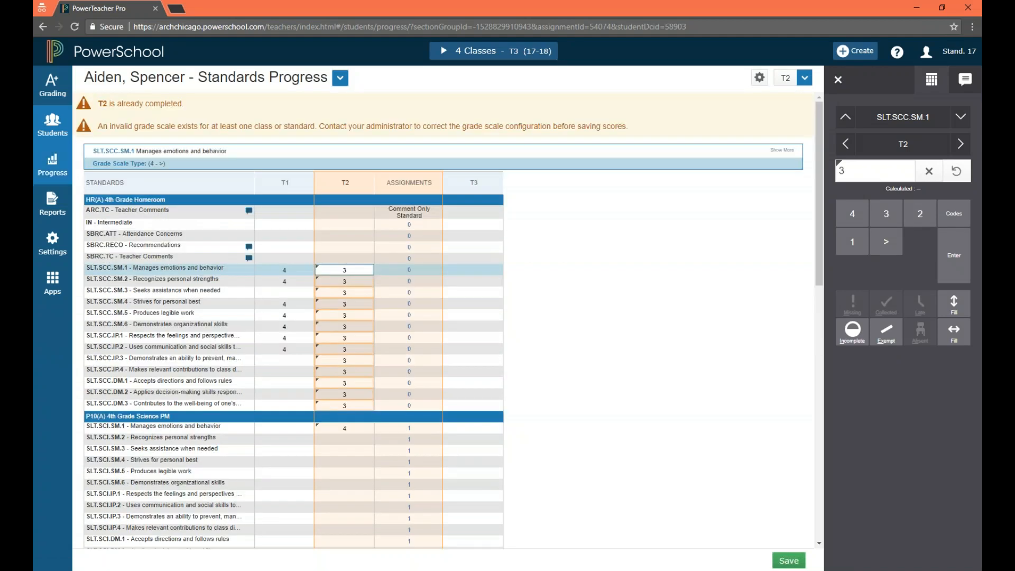
# - Open the student's Quick Lookup - Standards page, saving the pending T2 grades
pyautogui.click(52, 124)
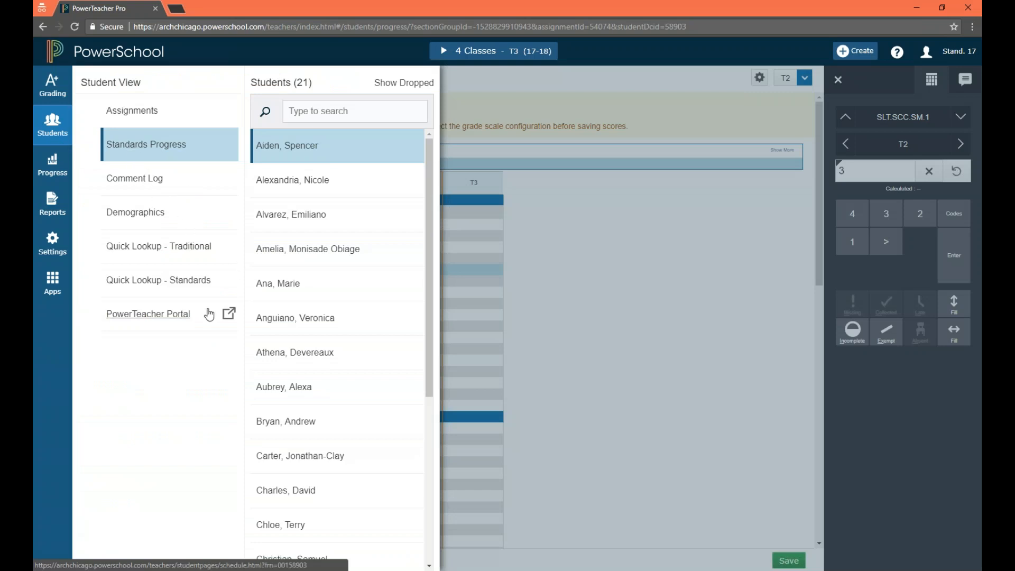
pyautogui.click(194, 283)
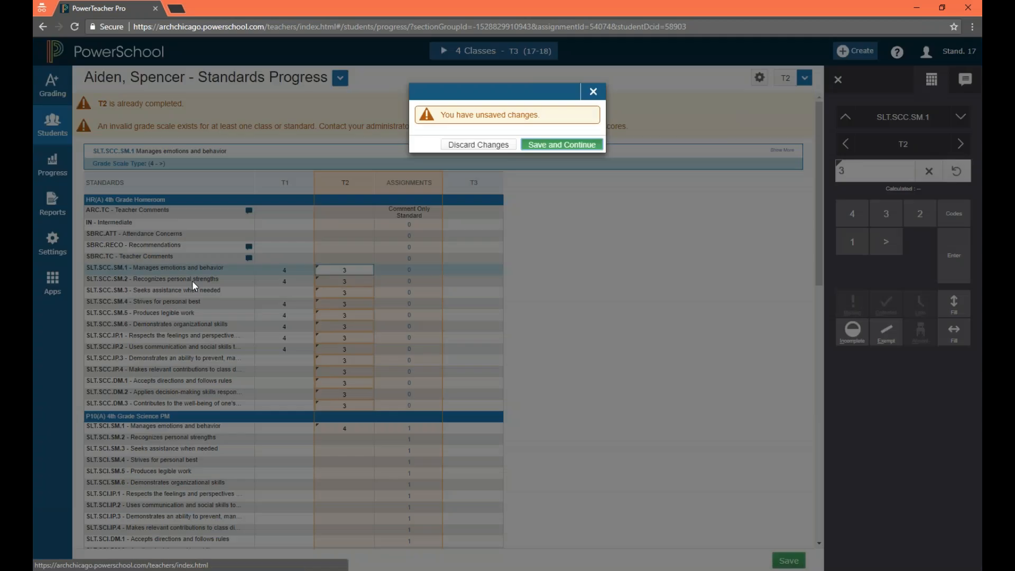
pyautogui.click(543, 147)
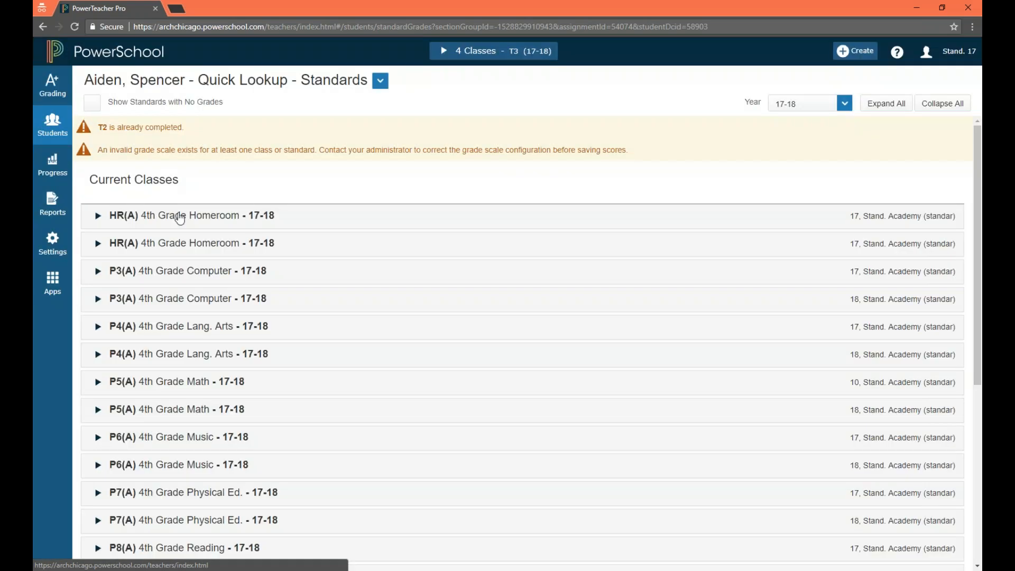
# - Expand the first 4th Grade Homeroom class and review its T1 and T2 standards grades
pyautogui.click(210, 225)
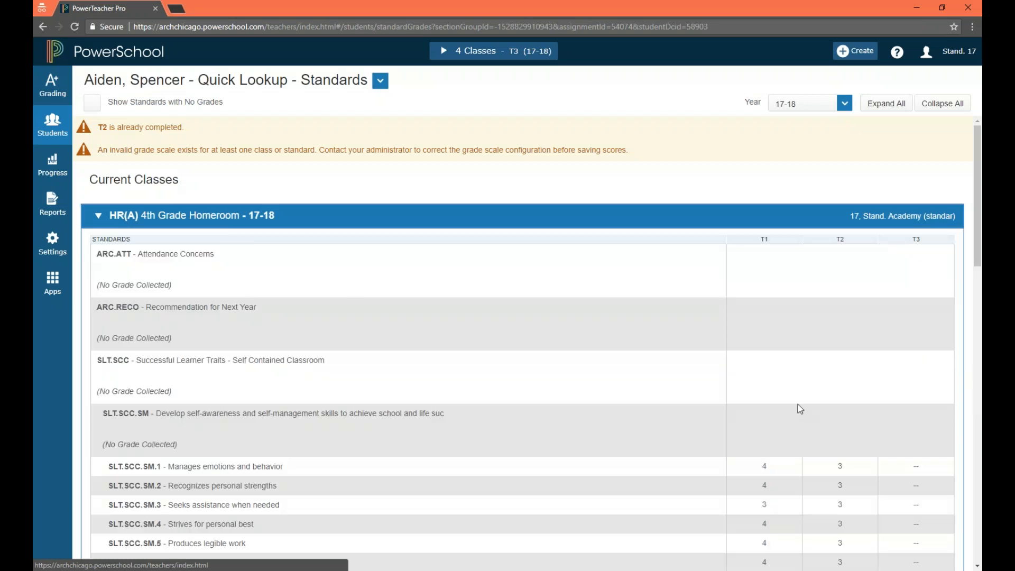
pyautogui.scroll(-2, 806, 406)
pyautogui.scroll(-3, 835, 394)
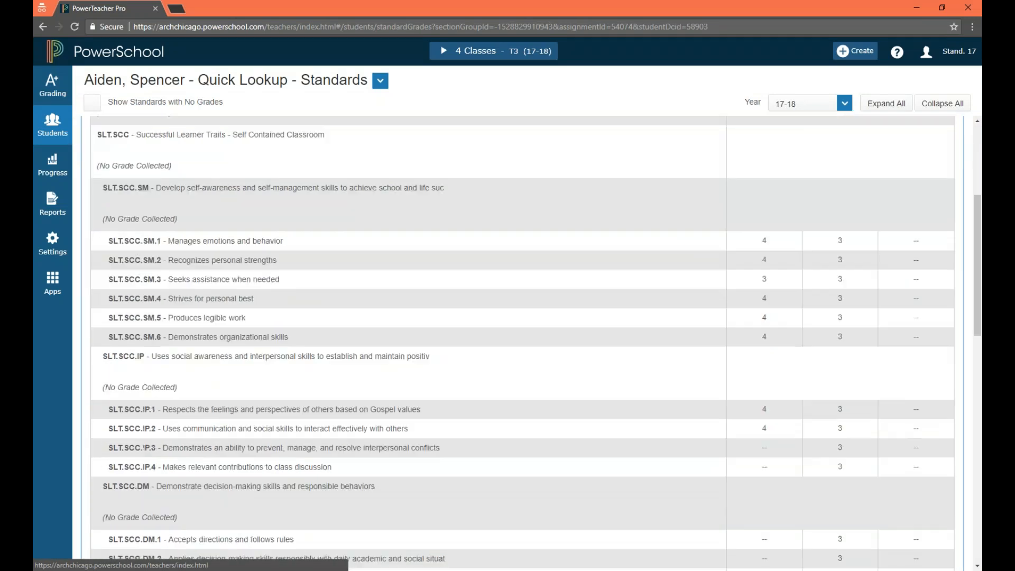
pyautogui.scroll(-6, 371, 249)
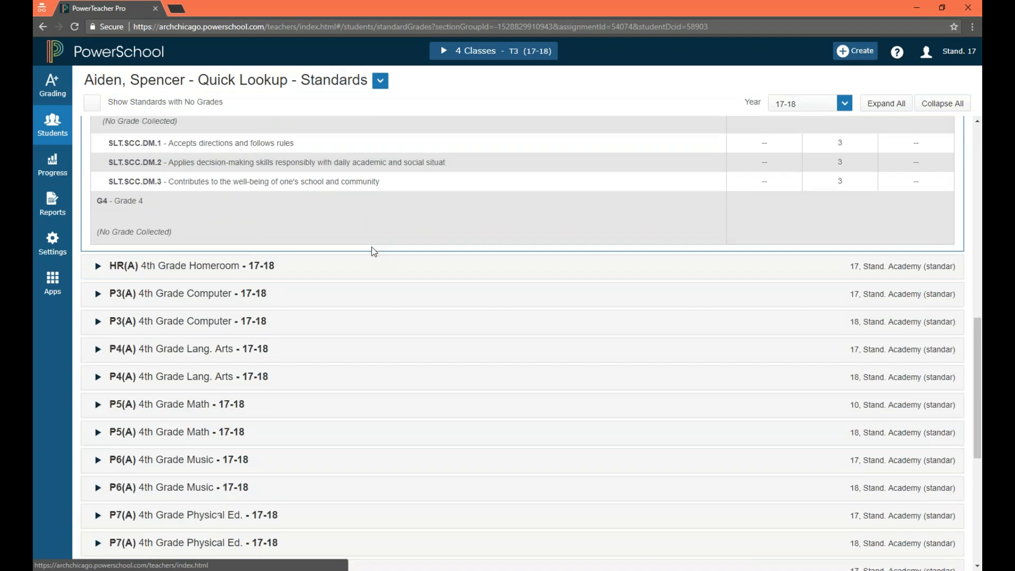
# - Expand the first P10(A) 4th Grade Science class and look through its standards for collected grades
pyautogui.scroll(-5, 268, 437)
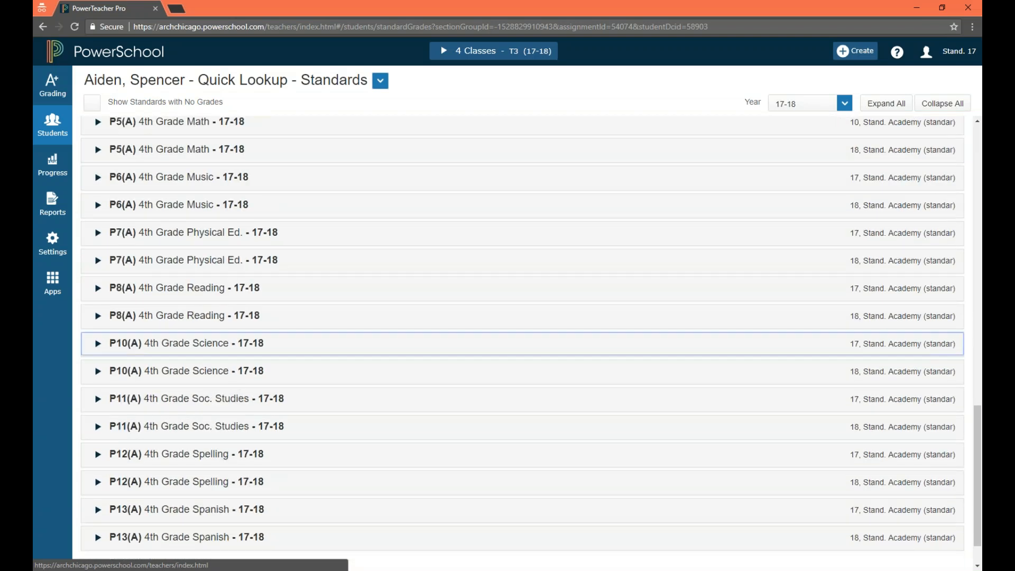
pyautogui.click(226, 369)
pyautogui.scroll(-4, 560, 449)
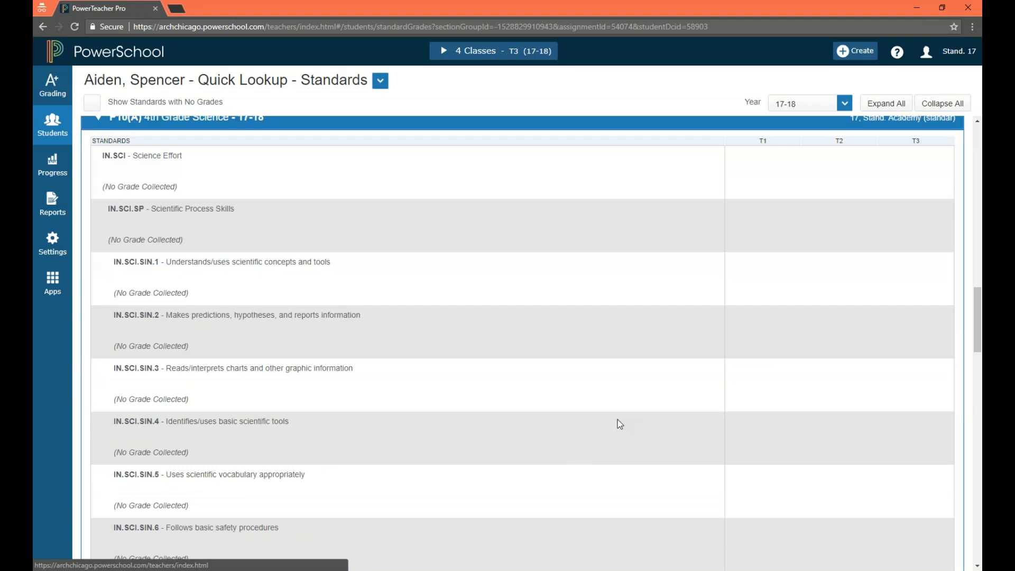
pyautogui.scroll(-18, 618, 419)
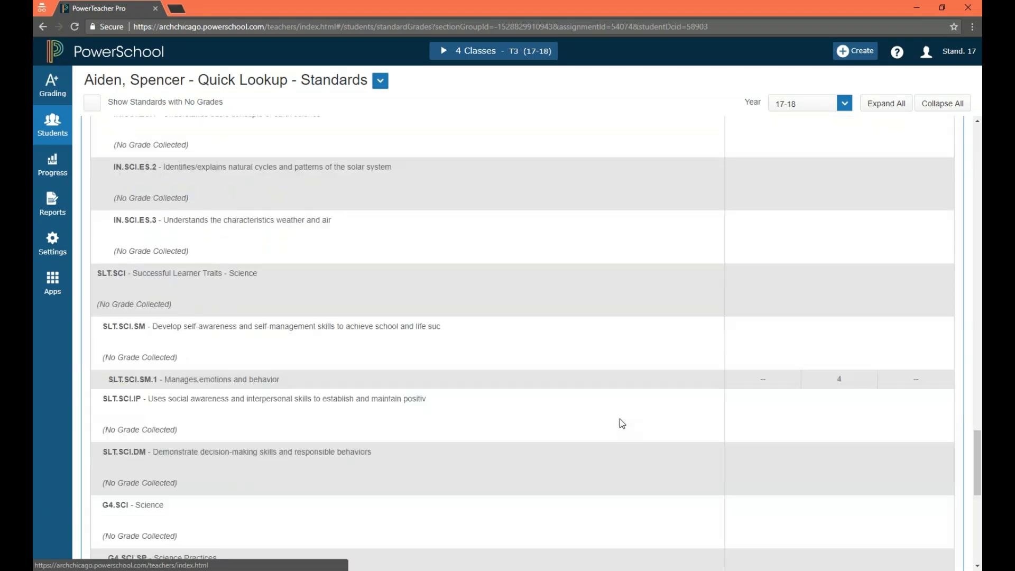
pyautogui.scroll(-2, 619, 423)
pyautogui.scroll(-5, 619, 418)
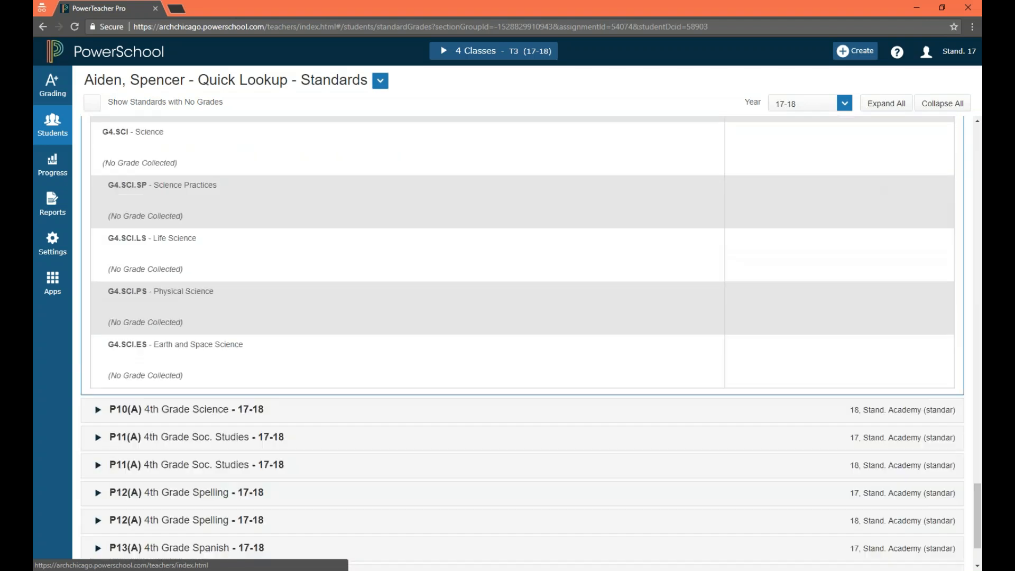
pyautogui.scroll(7, 620, 418)
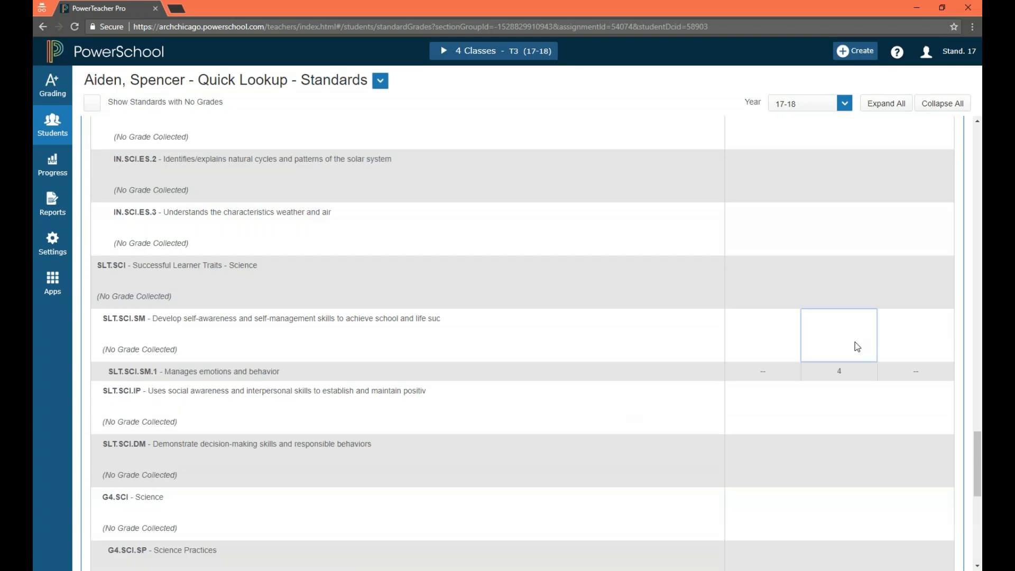
# - View the final grade details of the T2 grade for SLT.SCI.SM.1, close them and collapse all classes
pyautogui.click(846, 372)
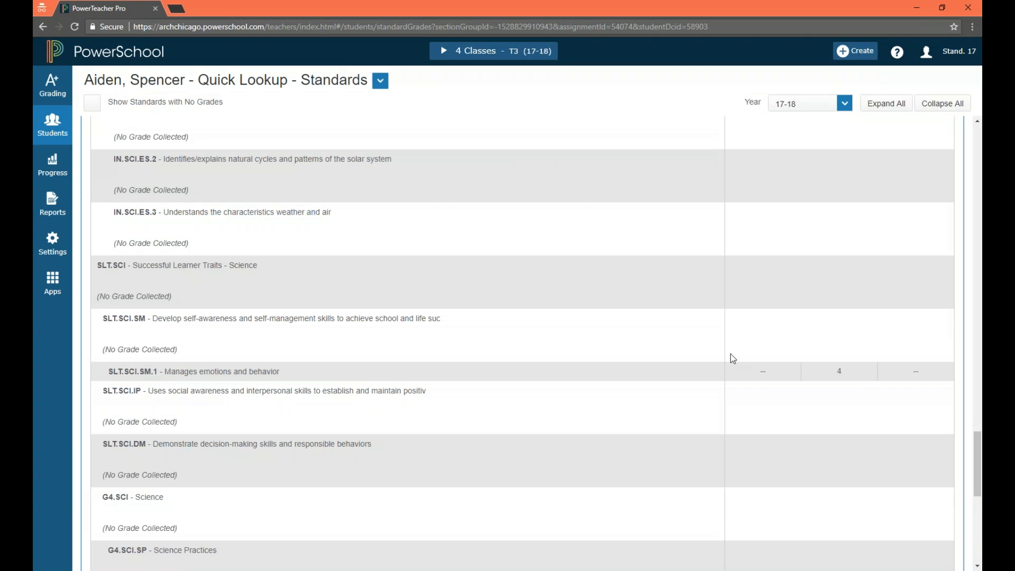
pyautogui.click(817, 373)
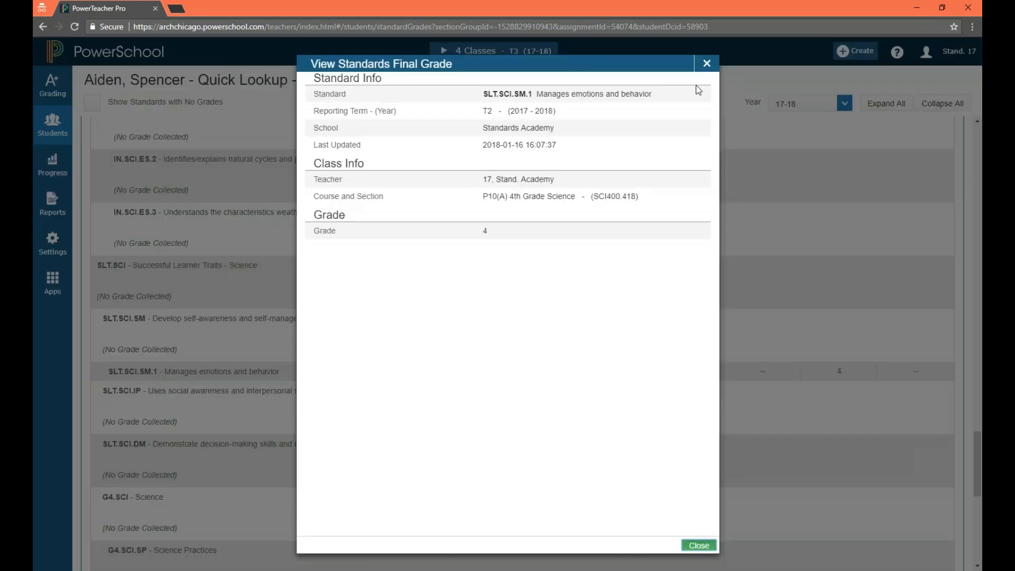
pyautogui.click(705, 64)
pyautogui.click(938, 103)
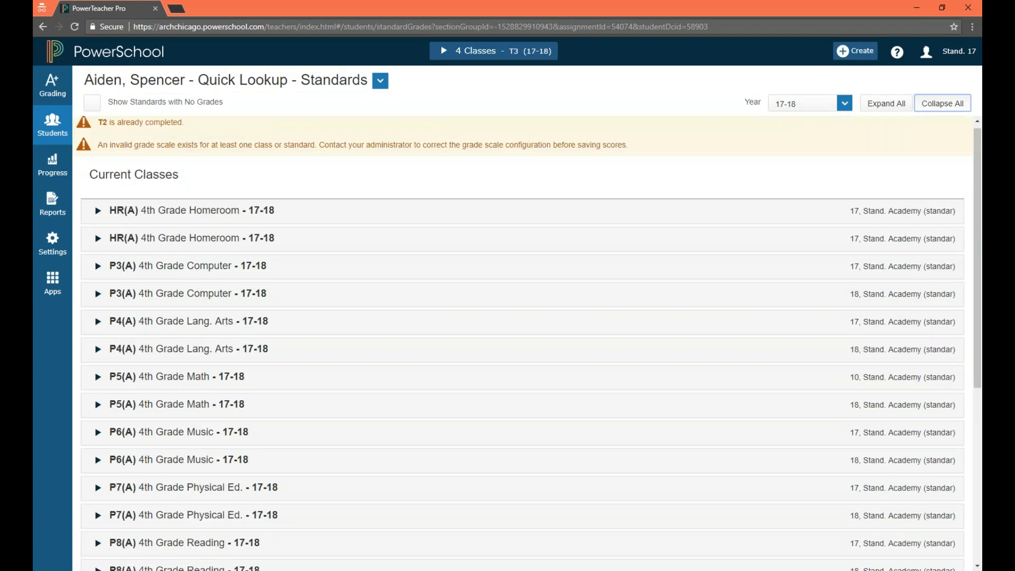
# - Open the same student's Assignments page for the 4 Classes group
pyautogui.click(52, 124)
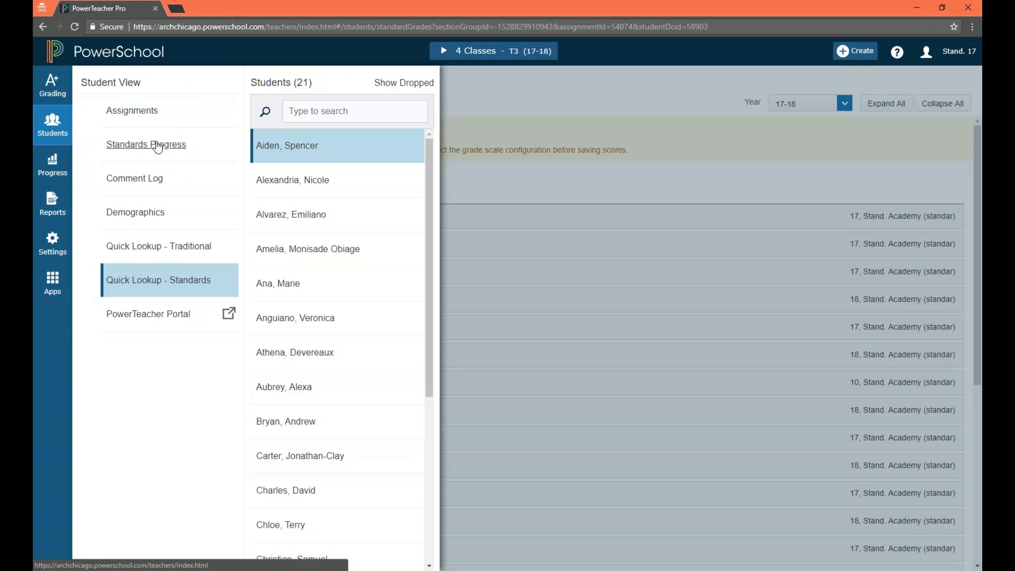
pyautogui.click(134, 120)
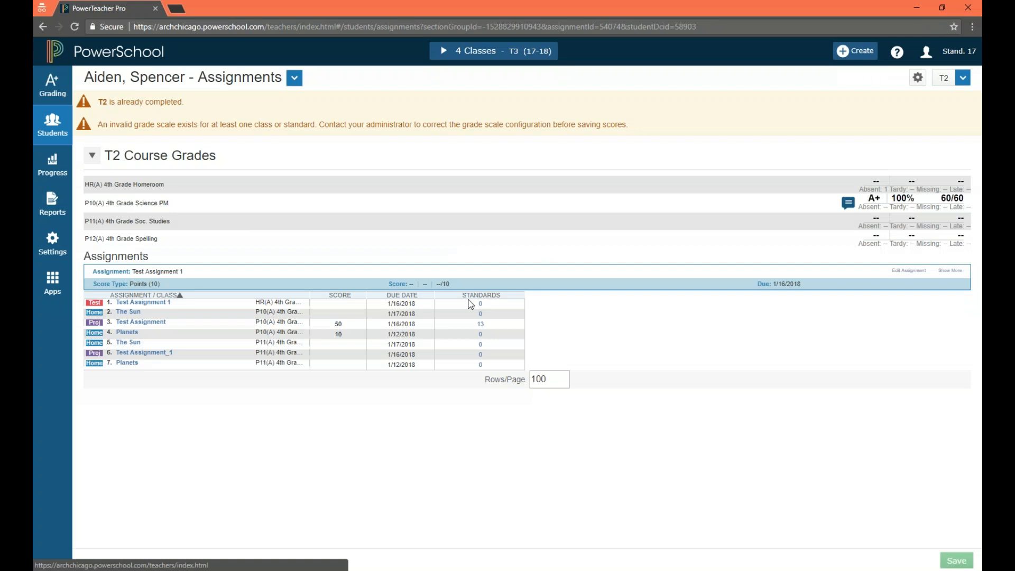
# - Sort the student's assignments by standards, show more details for the Planets assignment and review its grade scale
pyautogui.click(480, 296)
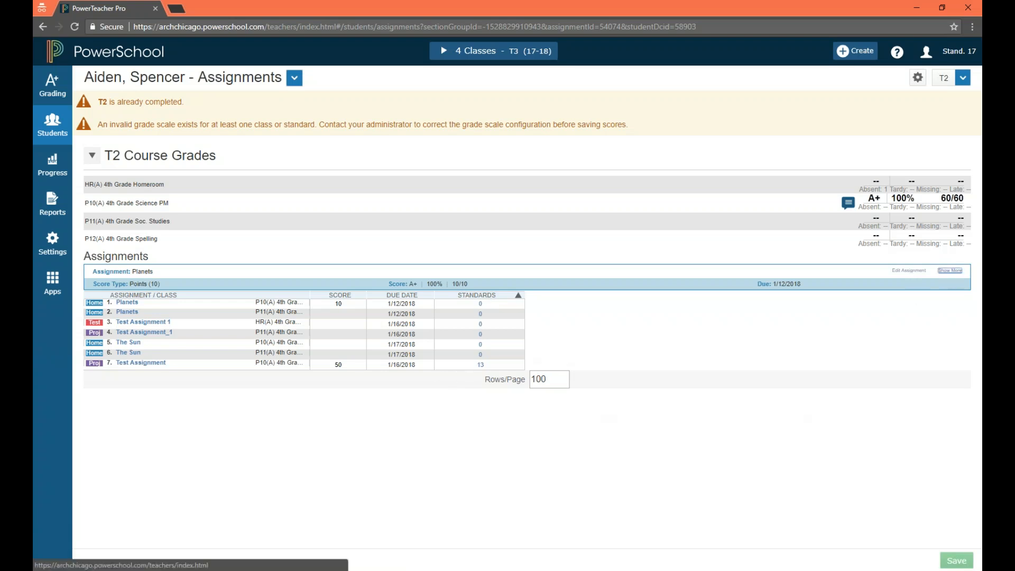
pyautogui.click(950, 270)
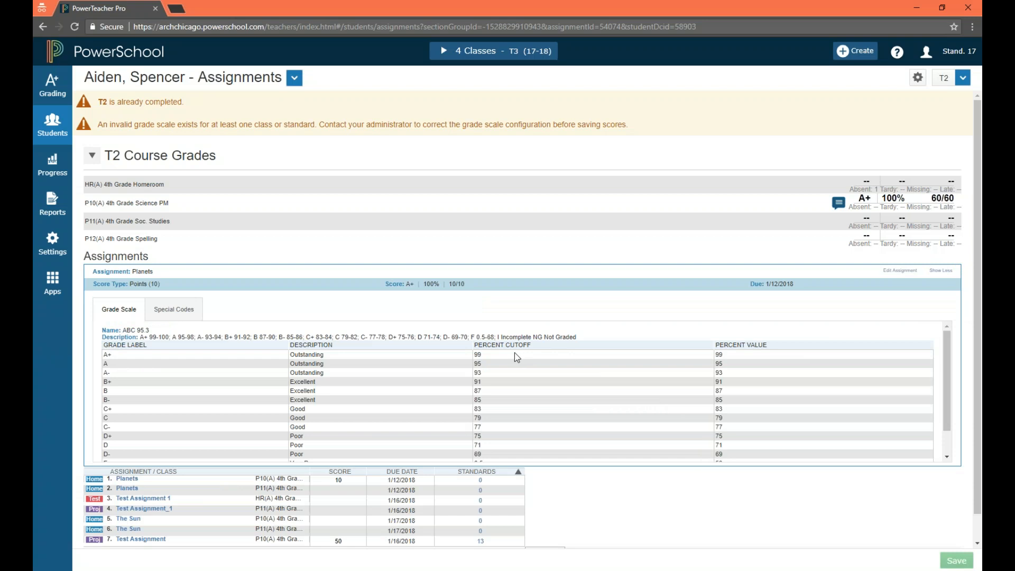
pyautogui.scroll(-2, 496, 357)
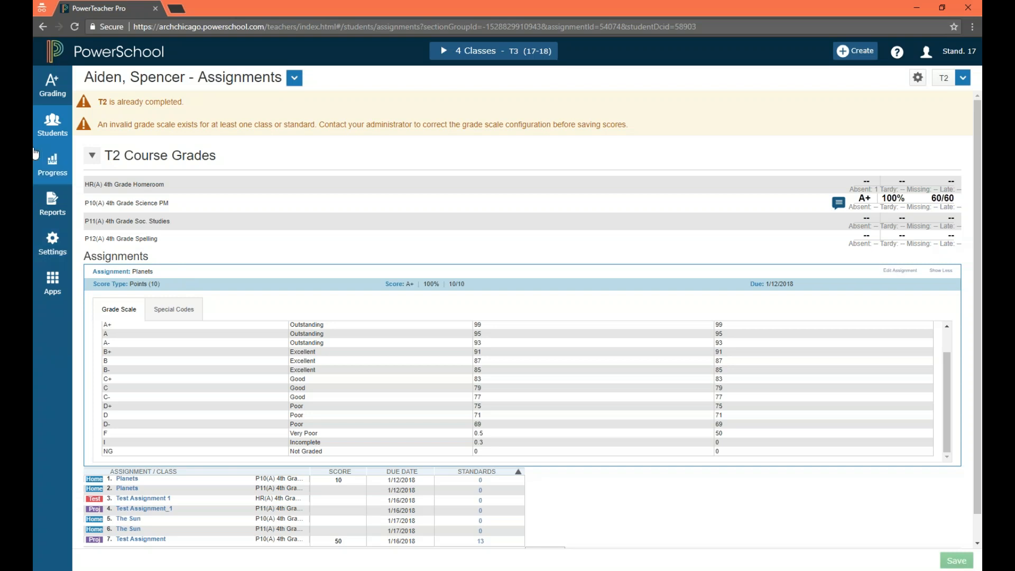
# - Open the same student's Standards Progress page and look through the list of students
pyautogui.click(57, 158)
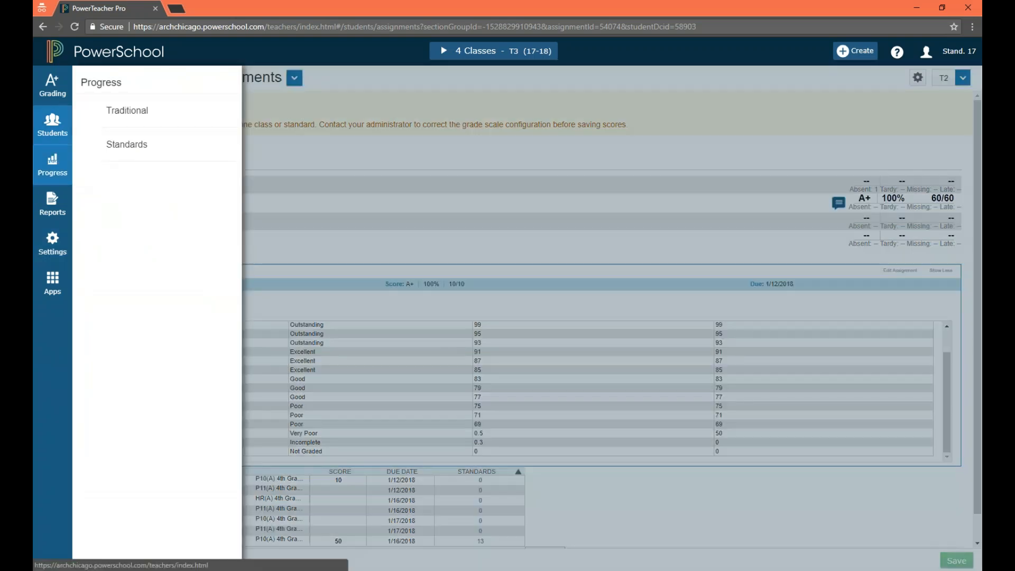
pyautogui.click(61, 133)
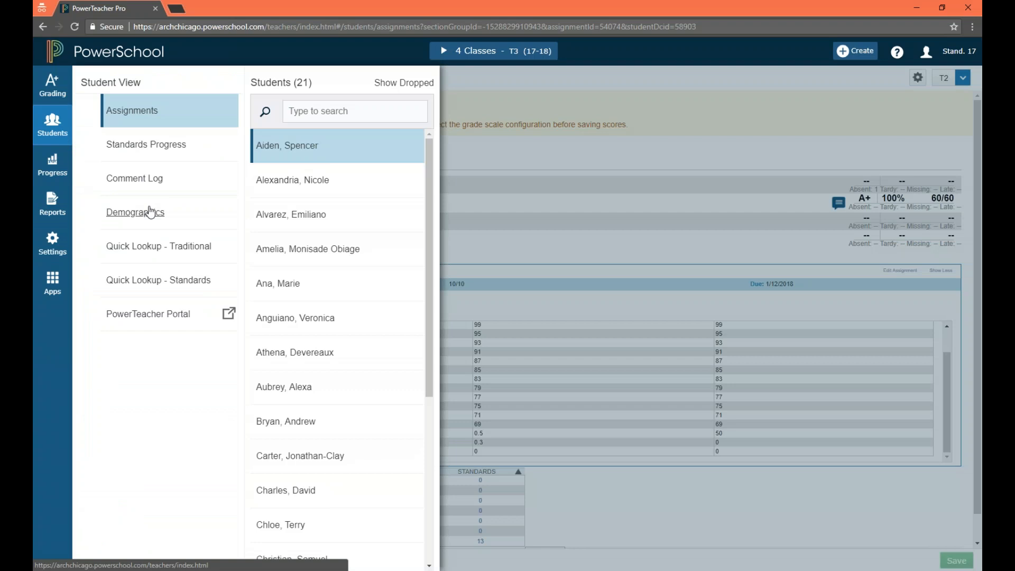
pyautogui.click(152, 145)
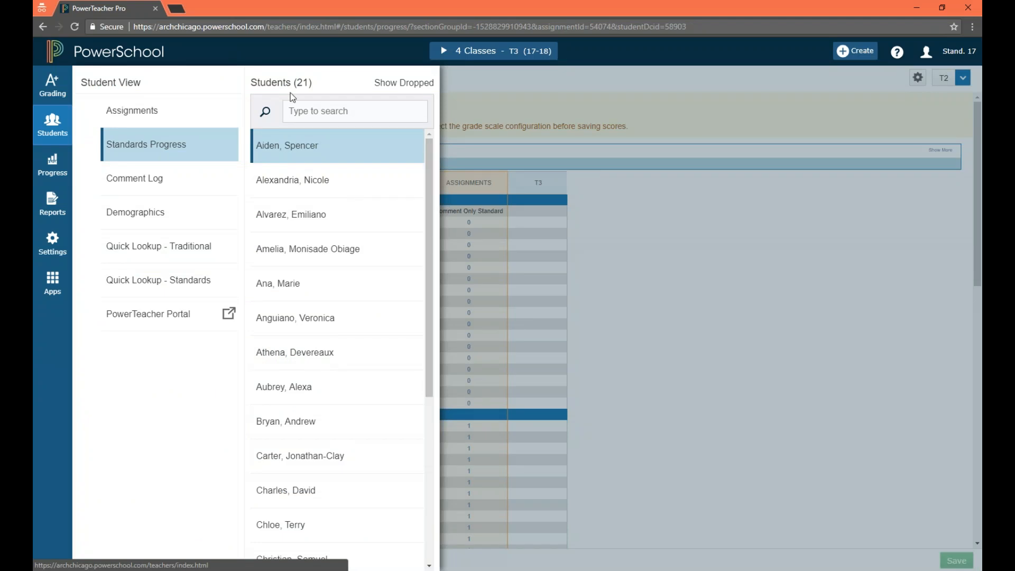
pyautogui.scroll(-5, 429, 460)
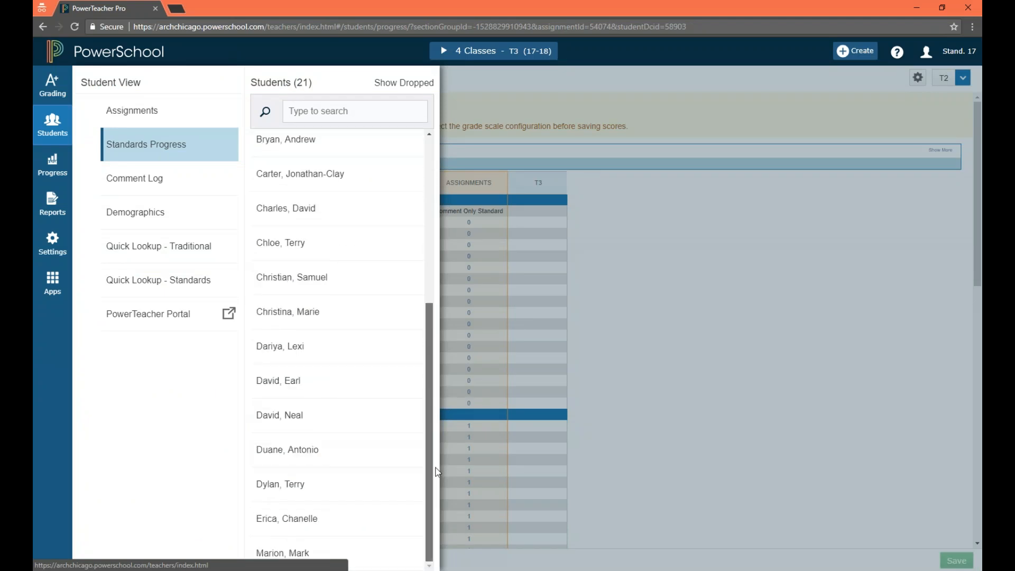
pyautogui.scroll(5, 414, 162)
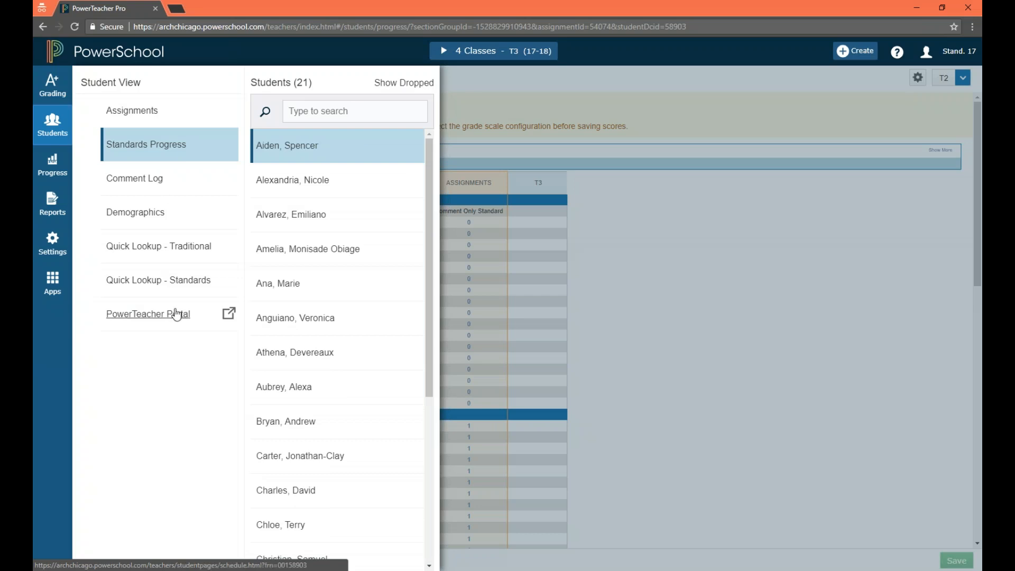
# - Open the T2 standards grades for HR(A) 4th Grade Homeroom and select the first student's SLT.SCC.SM.1 grade
pyautogui.click(52, 84)
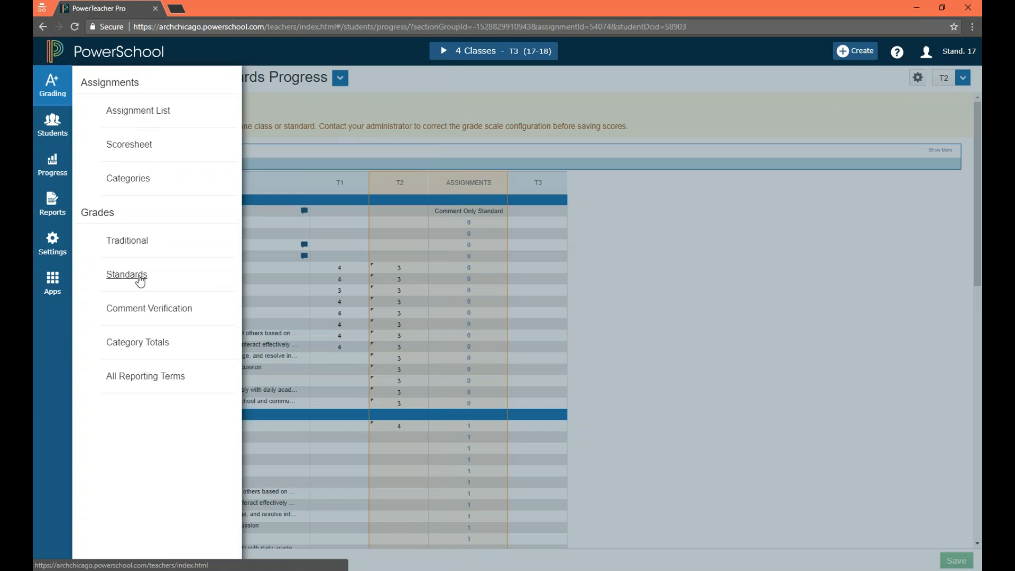
pyautogui.click(229, 287)
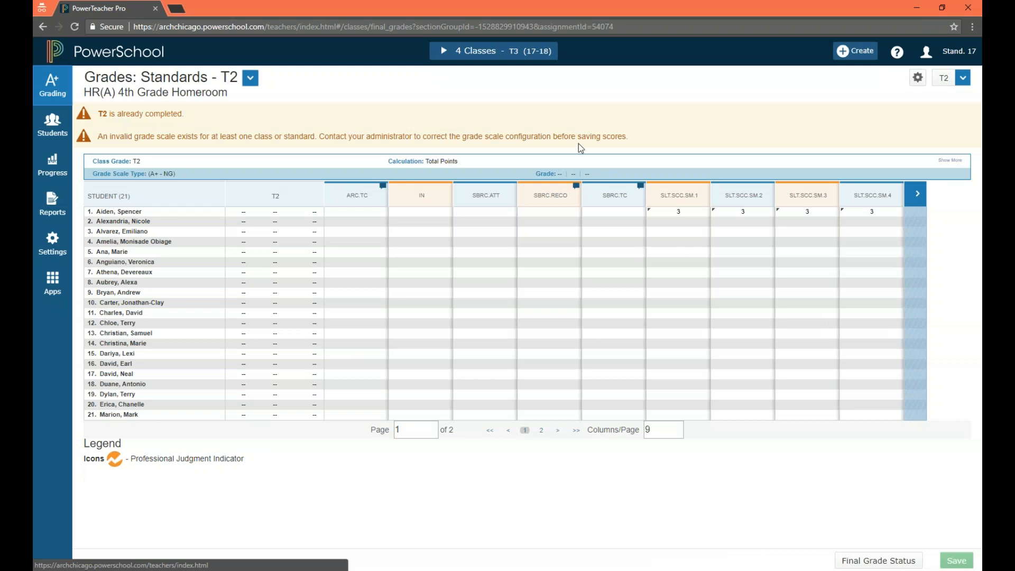
pyautogui.click(680, 213)
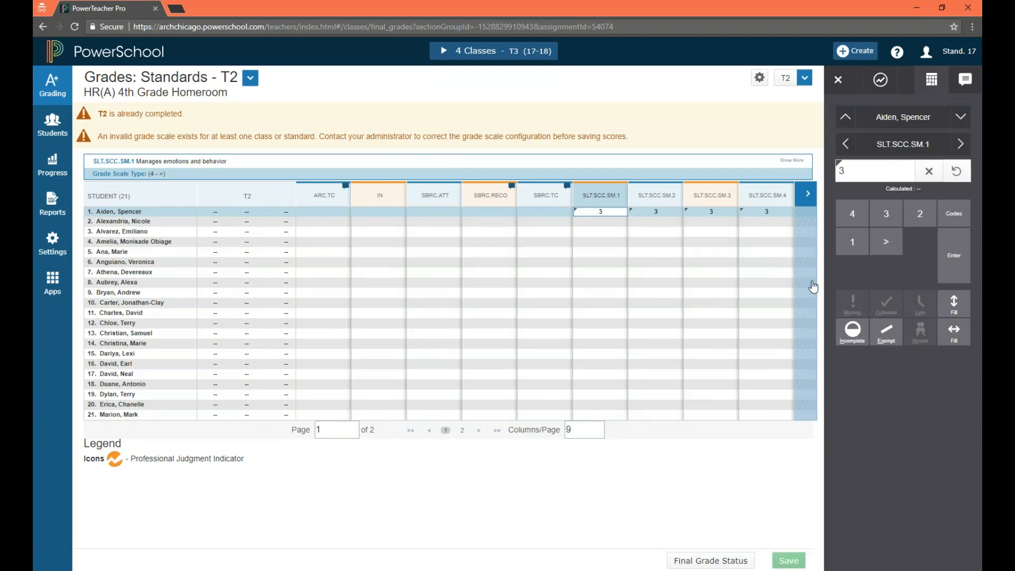
pyautogui.click(447, 53)
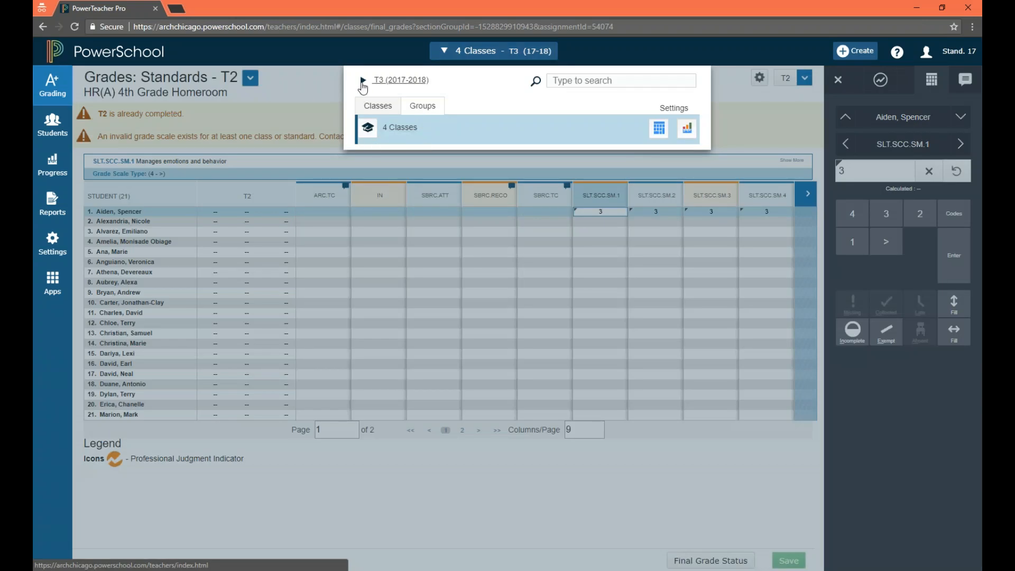
pyautogui.click(466, 57)
pyautogui.click(63, 100)
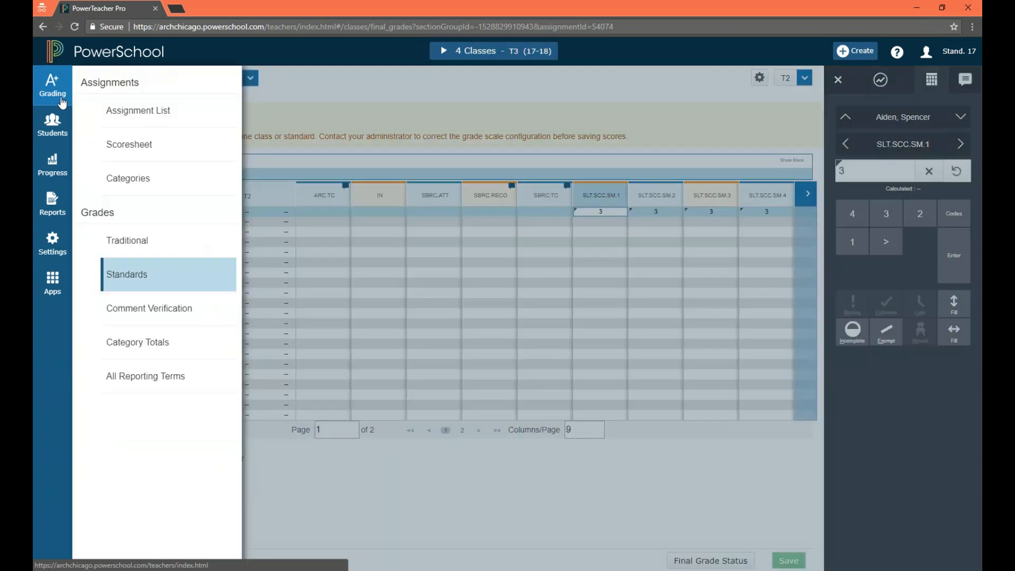
pyautogui.click(140, 279)
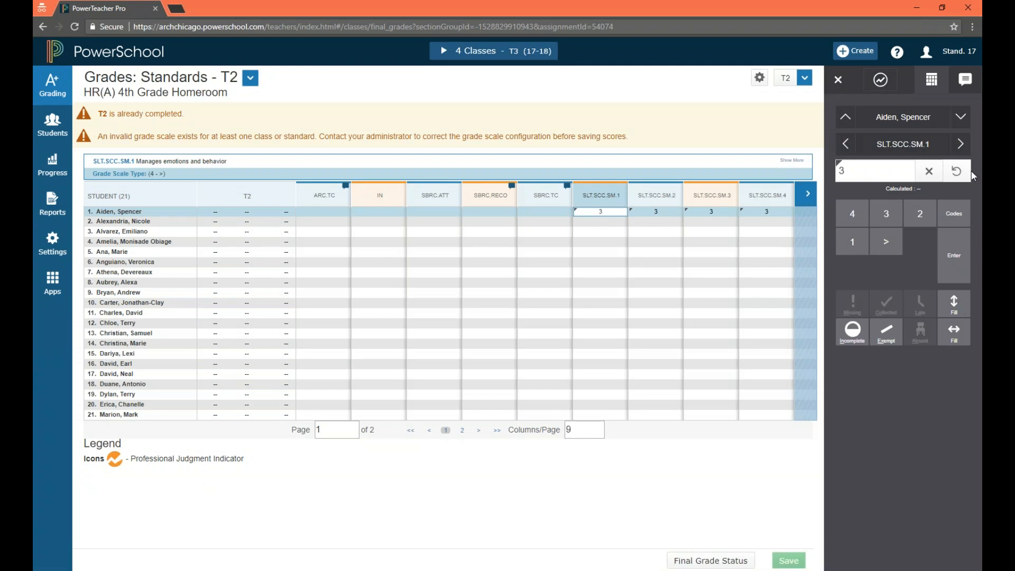
# - Fill the grade 3 down the SLT.SCC.SM.1 column for the whole class and close the score inspector
pyautogui.click(933, 215)
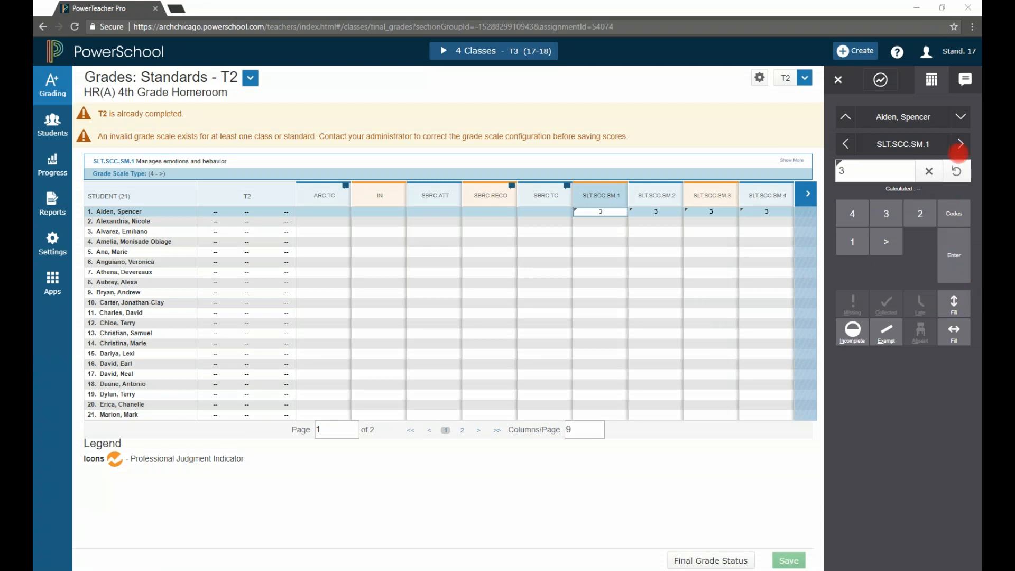
pyautogui.click(953, 303)
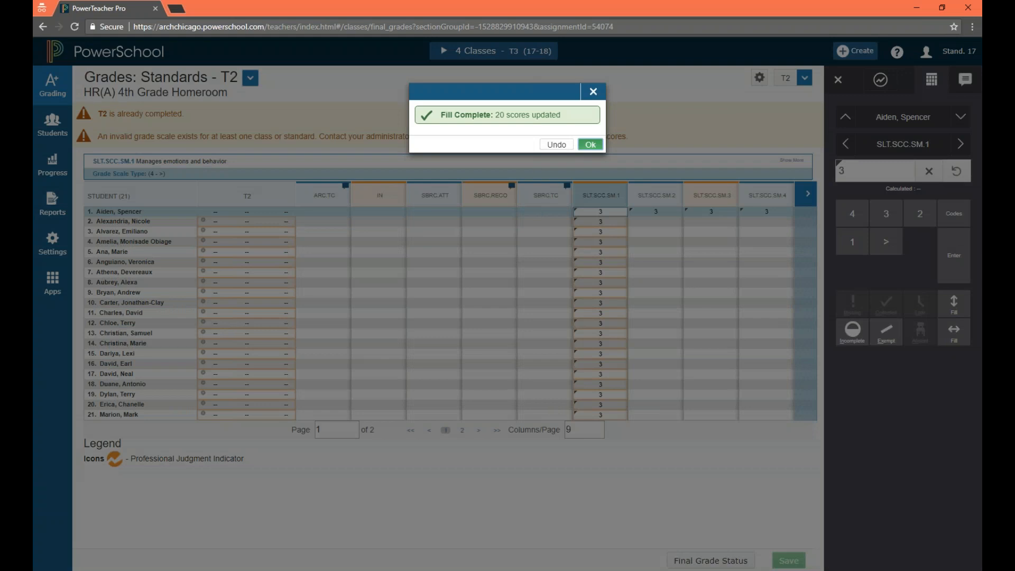
pyautogui.click(594, 146)
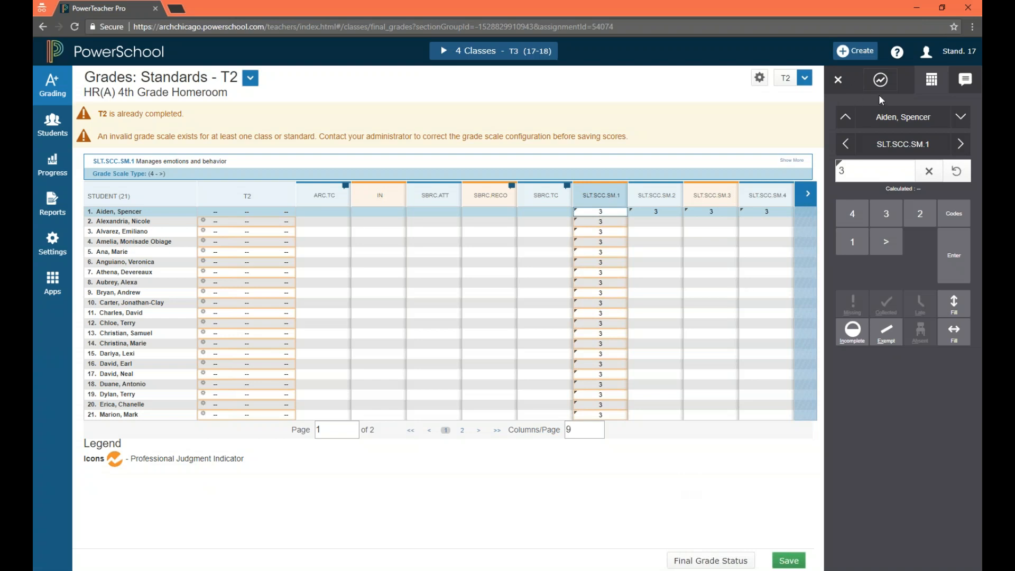
pyautogui.click(837, 79)
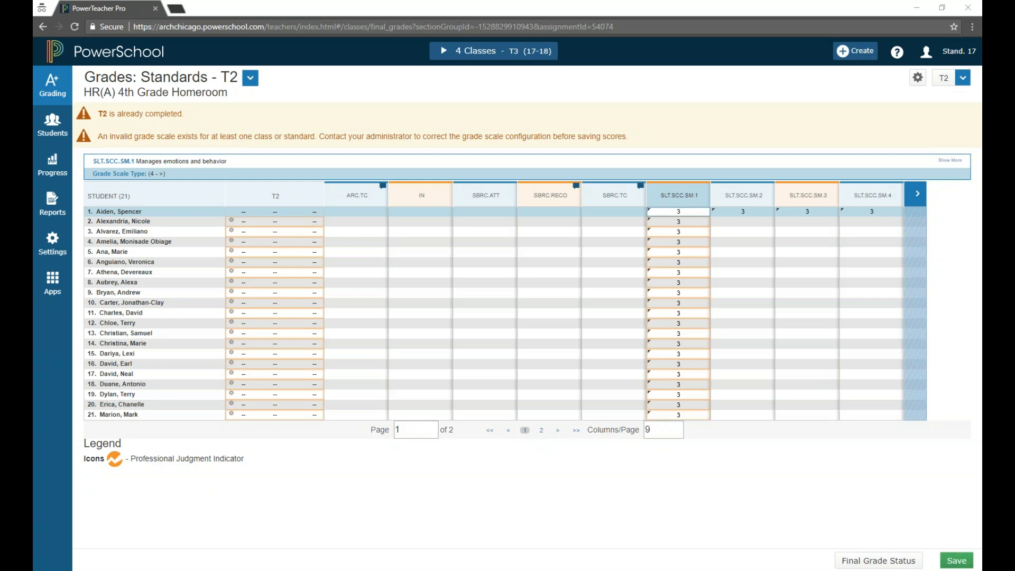
pyautogui.click(397, 120)
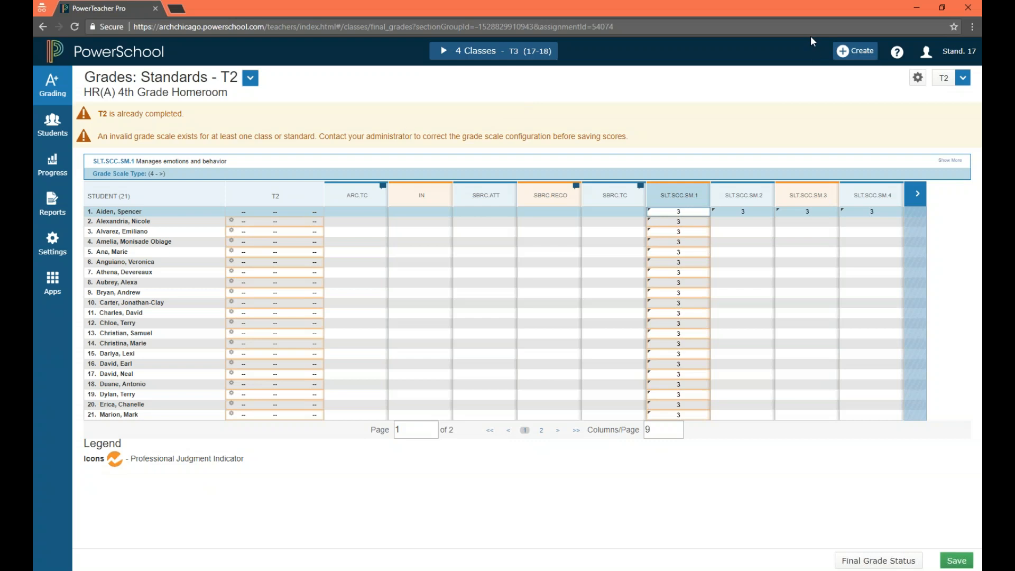
# - Save the filled SLT.SCC.SM.1 grades and return to the homeroom's T2 standards grades page
pyautogui.click(53, 124)
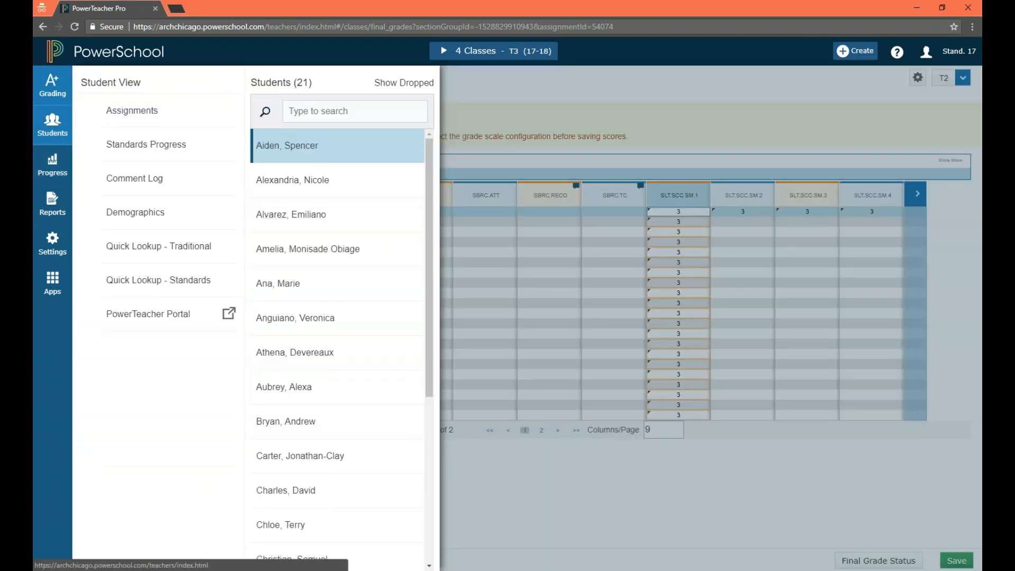
pyautogui.click(52, 85)
pyautogui.click(135, 275)
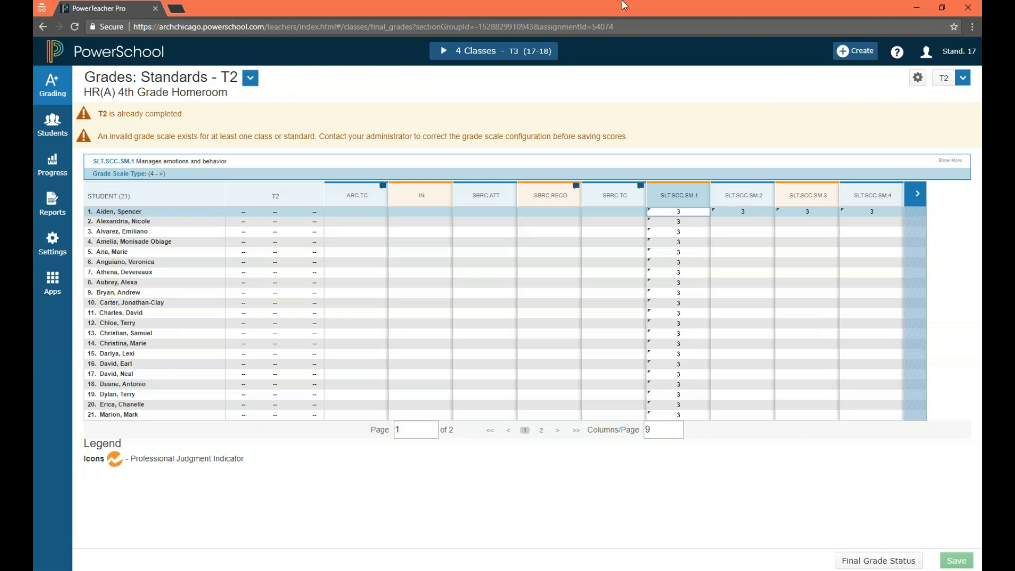
# - Open the first student's Standards Progress page and look through the T2 grades of each class
pyautogui.click(51, 126)
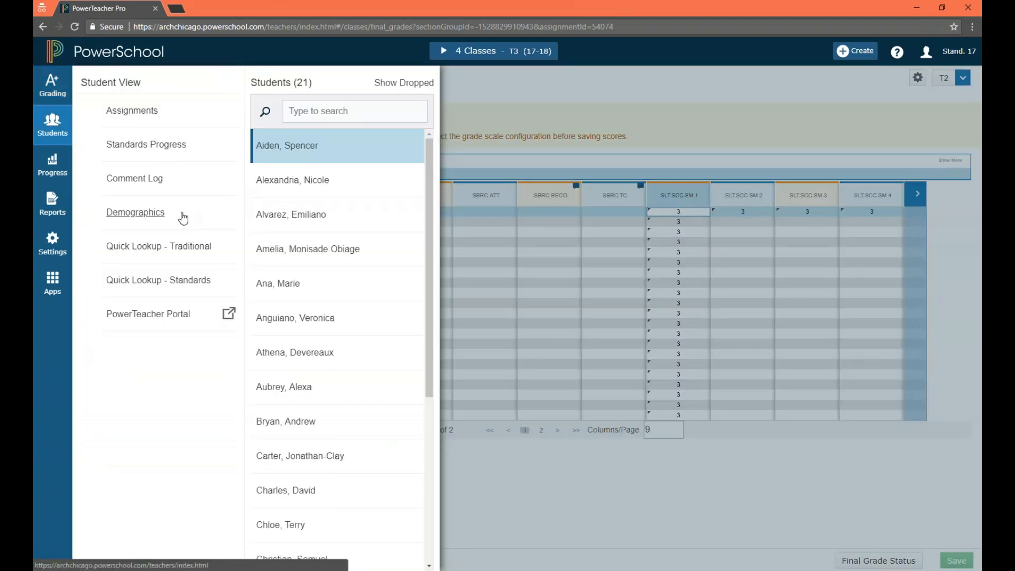
pyautogui.click(169, 154)
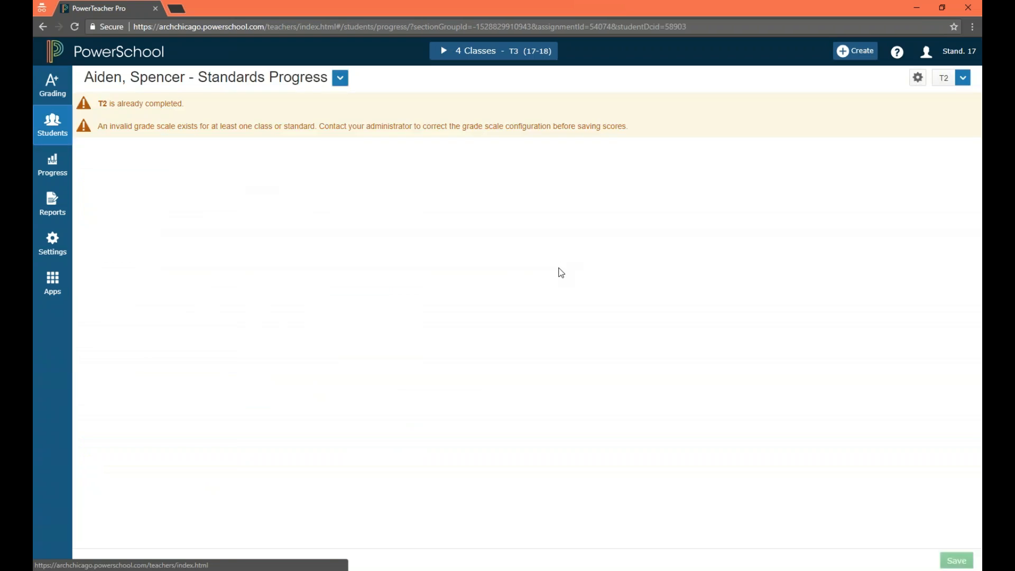
pyautogui.scroll(-8, 451, 323)
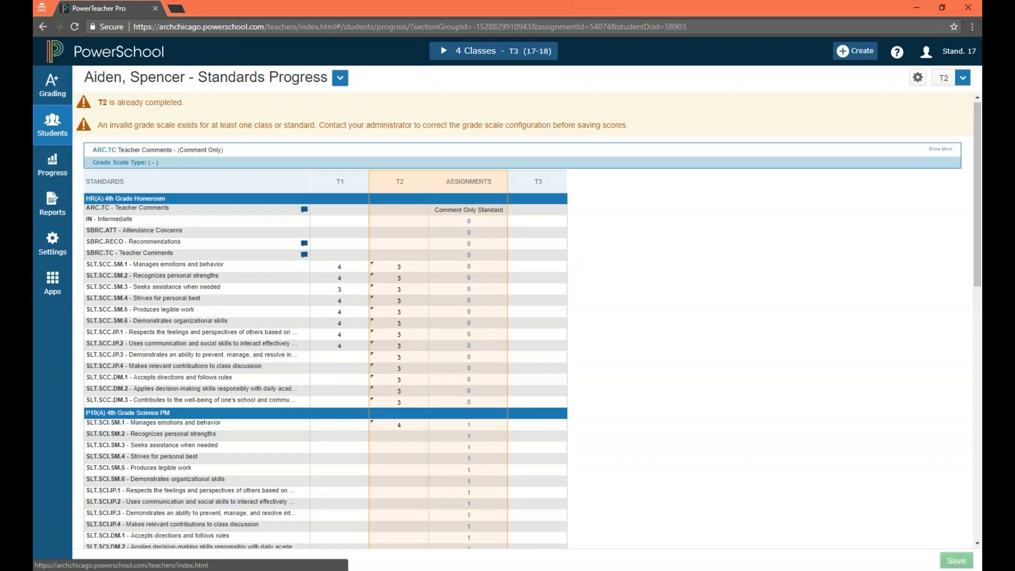
pyautogui.scroll(-2, 448, 319)
pyautogui.scroll(10, 434, 315)
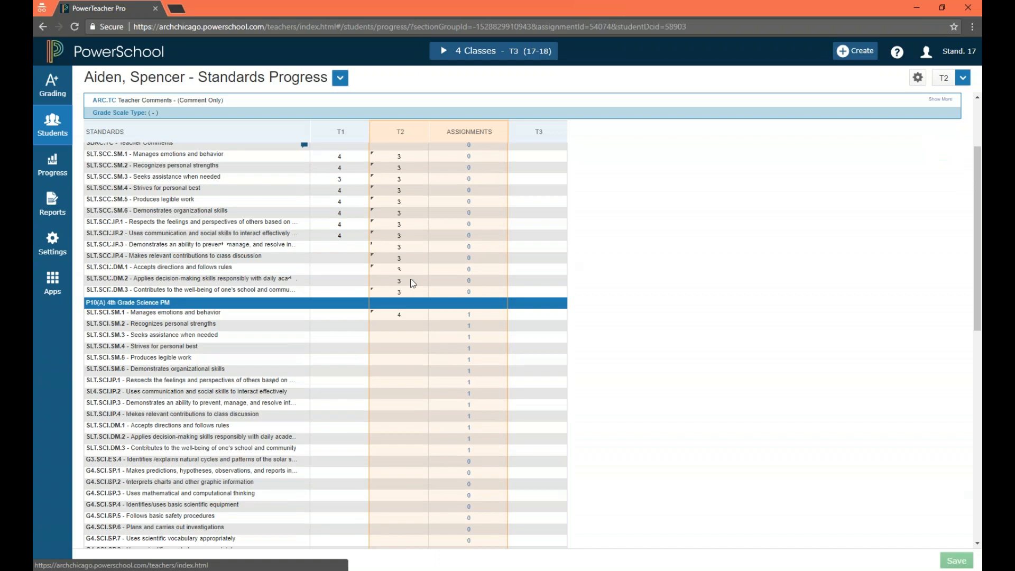
# - Return to the homeroom's T2 standards grades and view the second page of standards columns
pyautogui.click(61, 98)
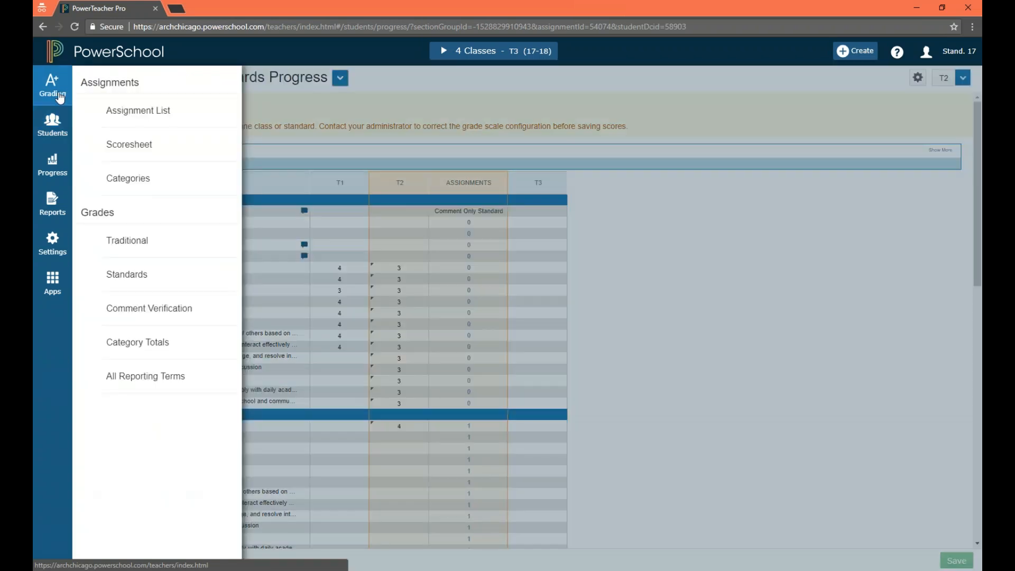
pyautogui.click(158, 278)
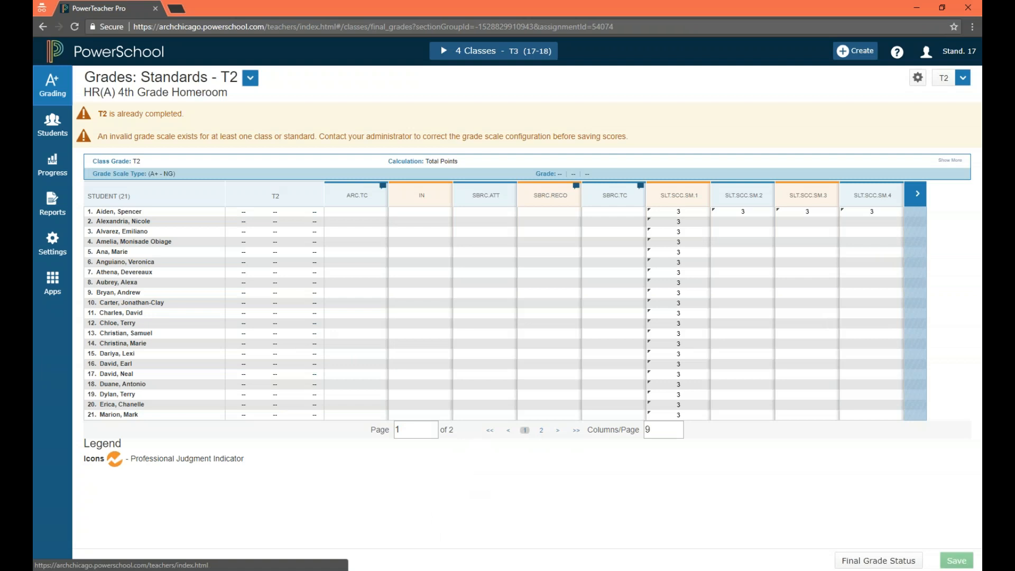
pyautogui.doubleClick(917, 204)
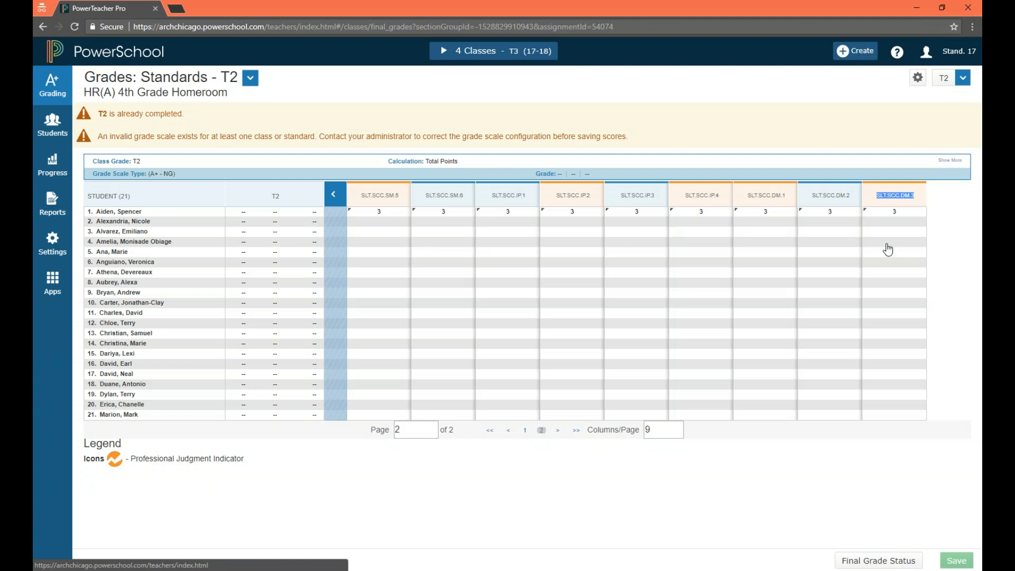
# - Switch the T2 standards grades page to the P10(A) 4th Grade Science PM class
pyautogui.click(250, 79)
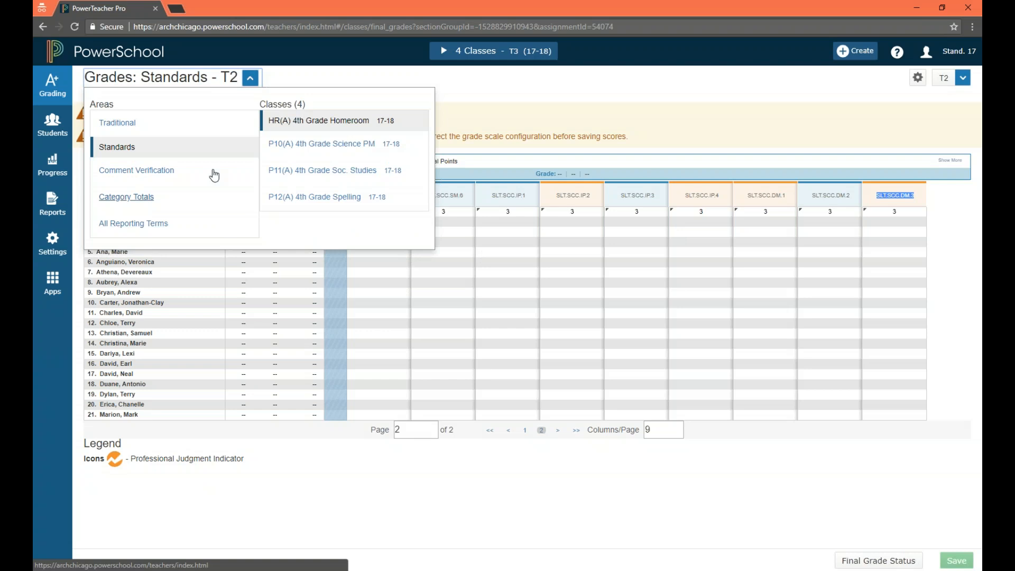
pyautogui.doubleClick(285, 104)
pyautogui.click(300, 145)
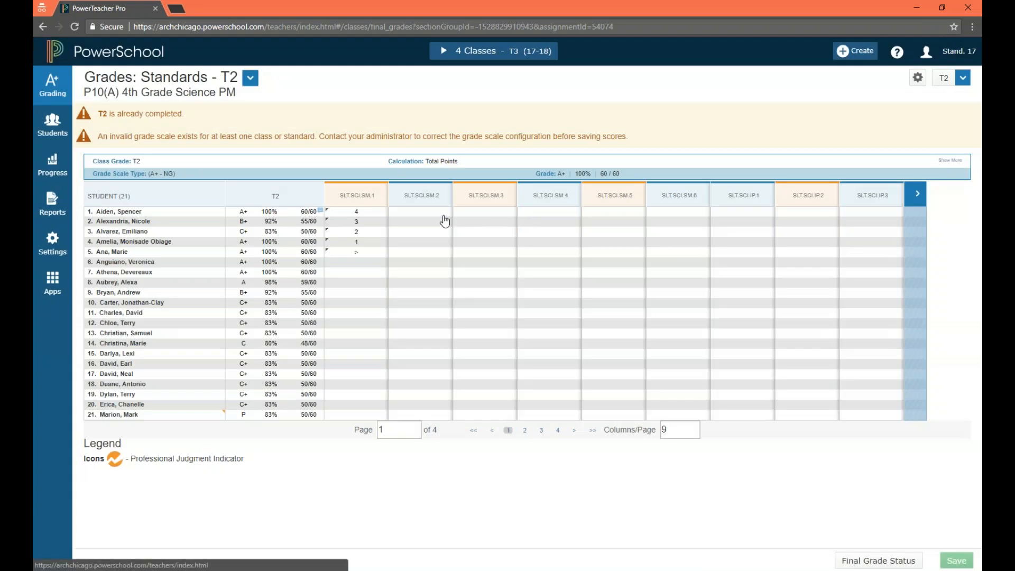
# - Enter grade 4 for the first student's SLT.SCI.SM.2 standard and fill it down to all students
pyautogui.click(429, 212)
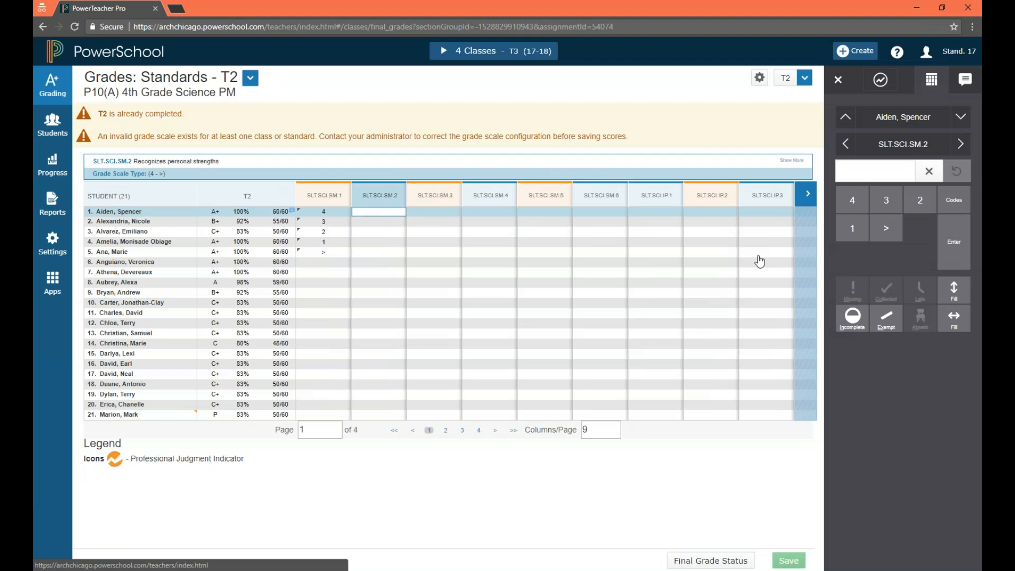
pyautogui.click(851, 196)
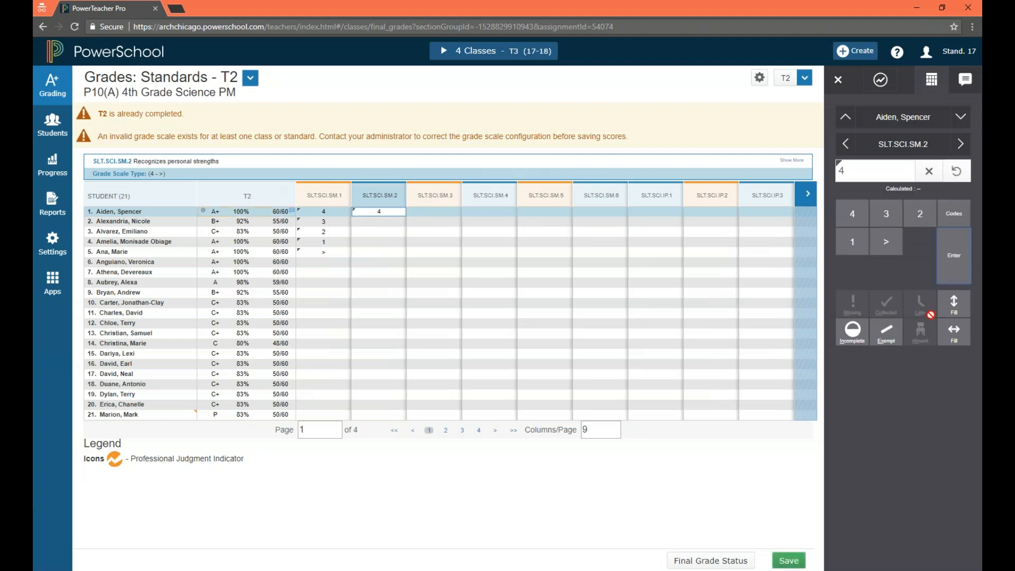
pyautogui.click(953, 302)
pyautogui.click(589, 145)
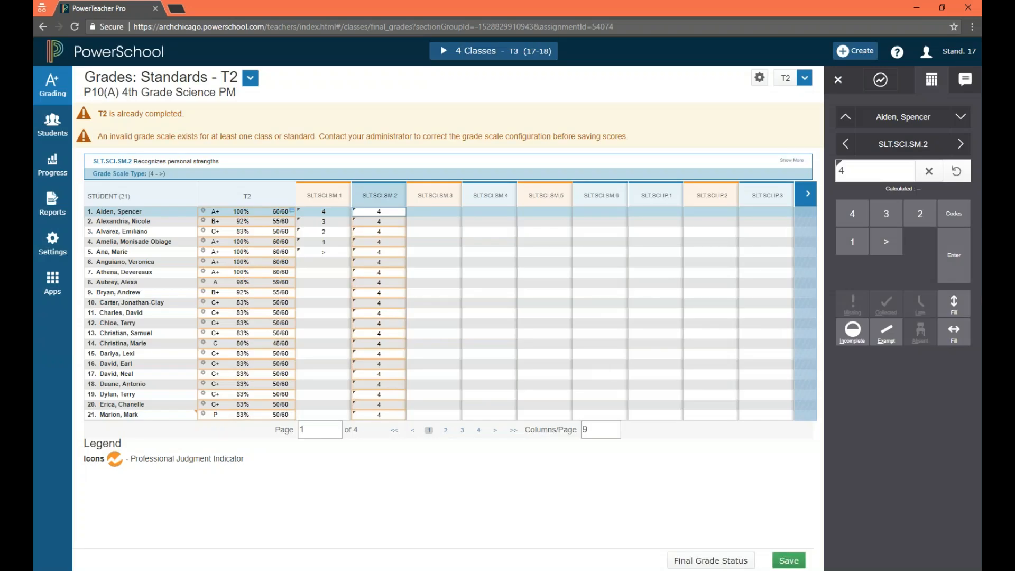